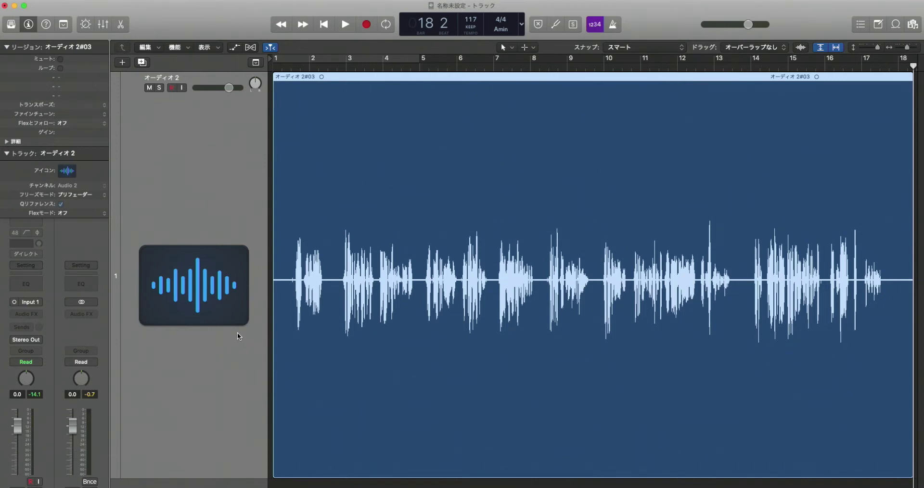
Step: Set the オーディオ 2 track's input to 入力なし and insert the mono Vocal Rider plug-in, leaving its window closed
click(38, 302)
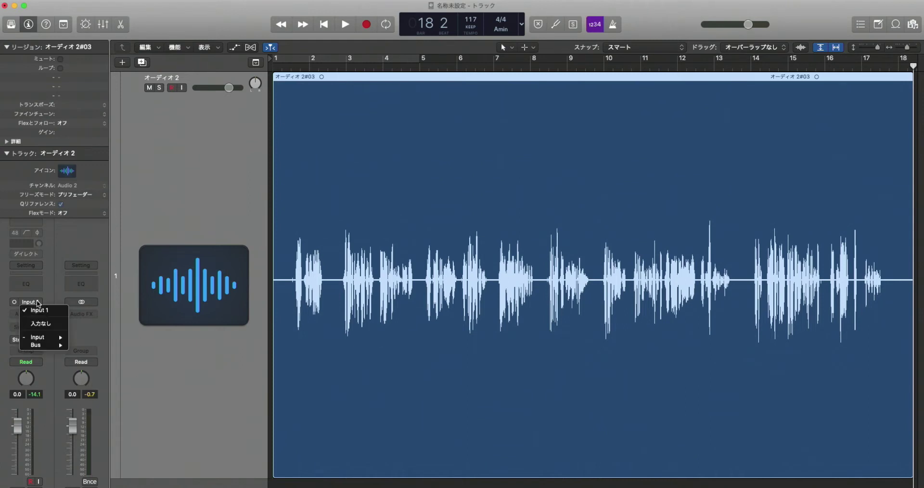
click(43, 324)
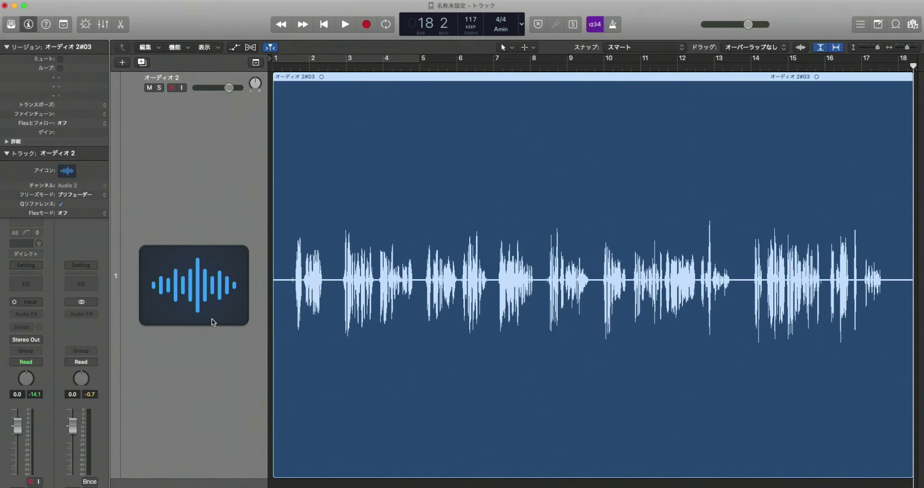
click(39, 314)
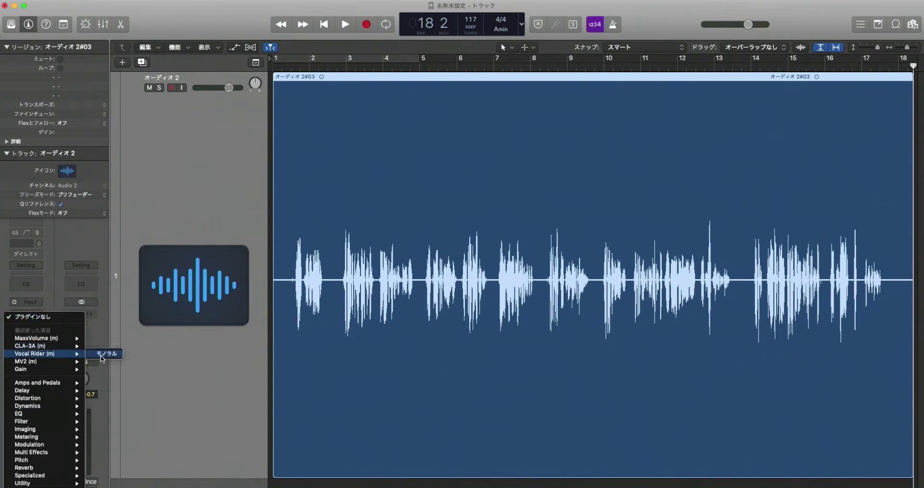
click(102, 357)
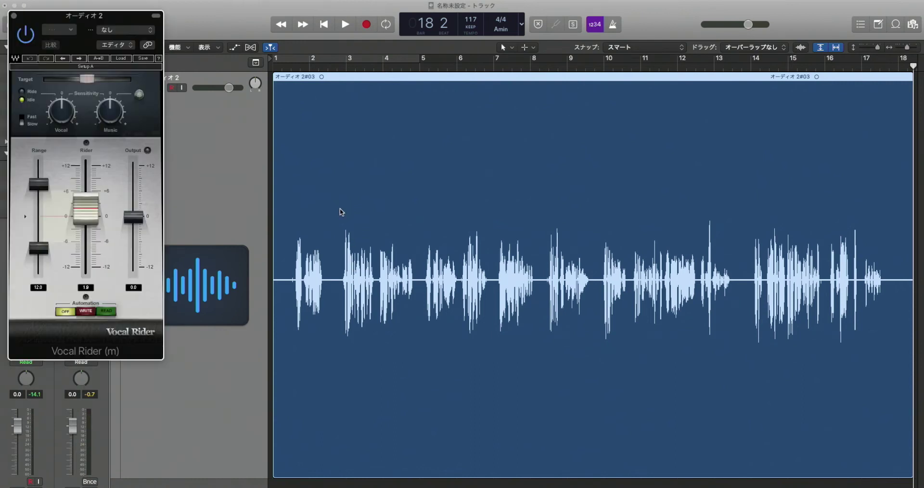
drag(98, 16, 572, 79)
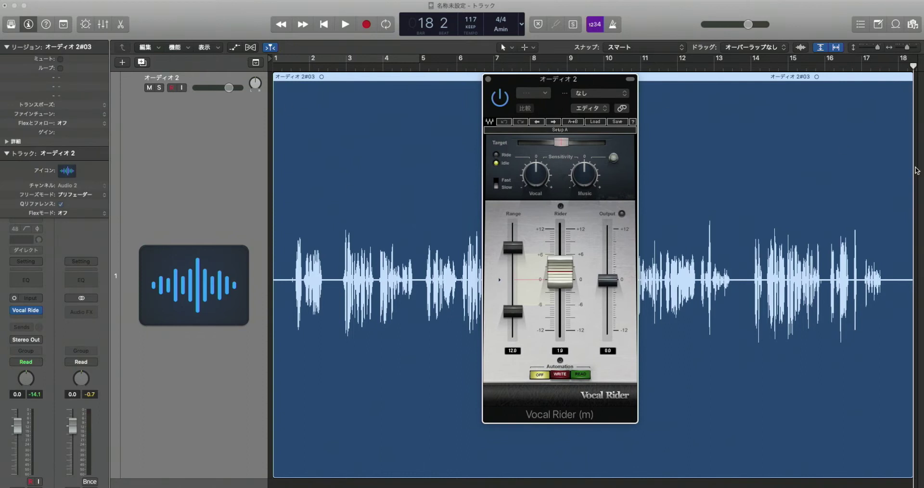
drag(548, 80, 538, 80)
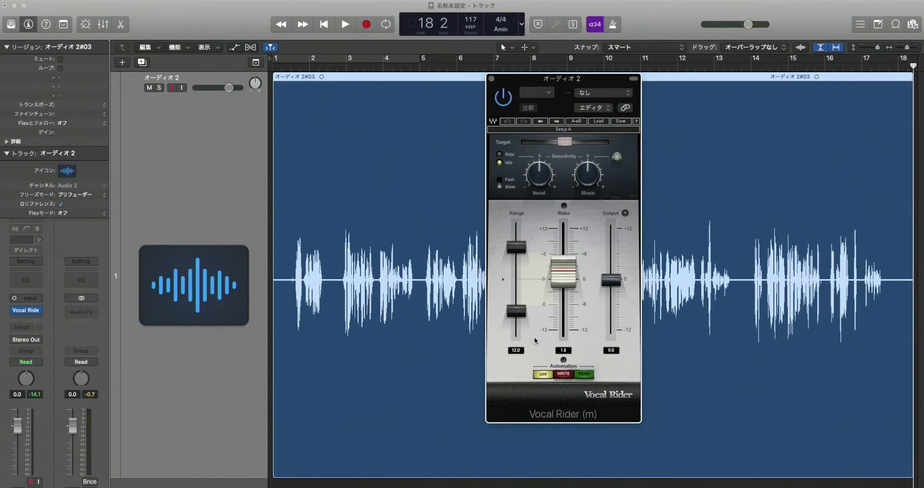
click(491, 78)
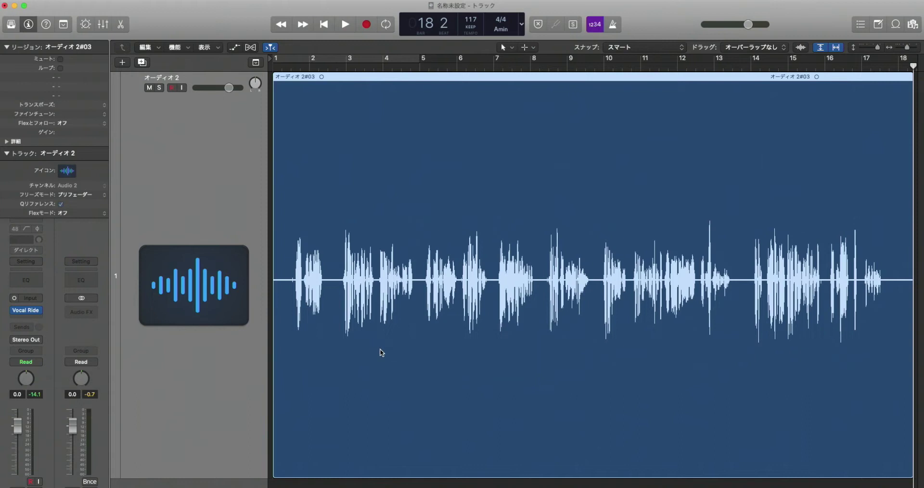
Step: Play back the vocal recording, and set an active cycle range from bar 1 to the end of the audio region
key(space)
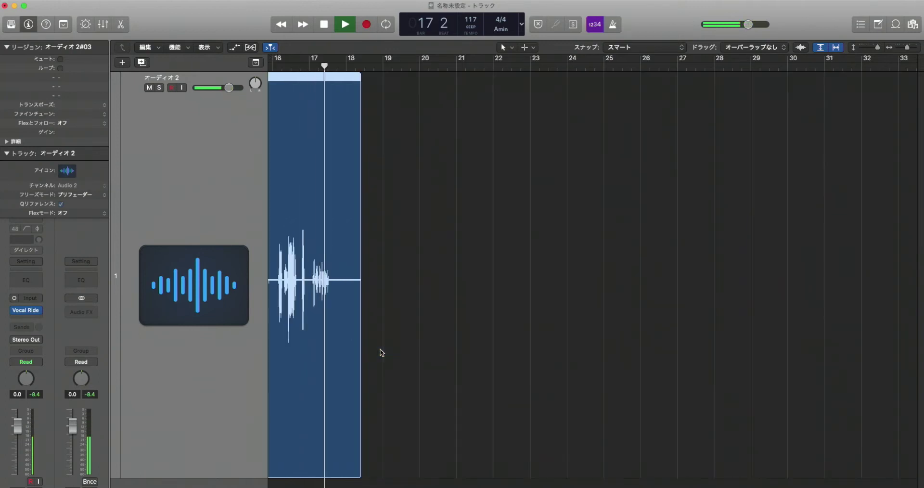
key(space)
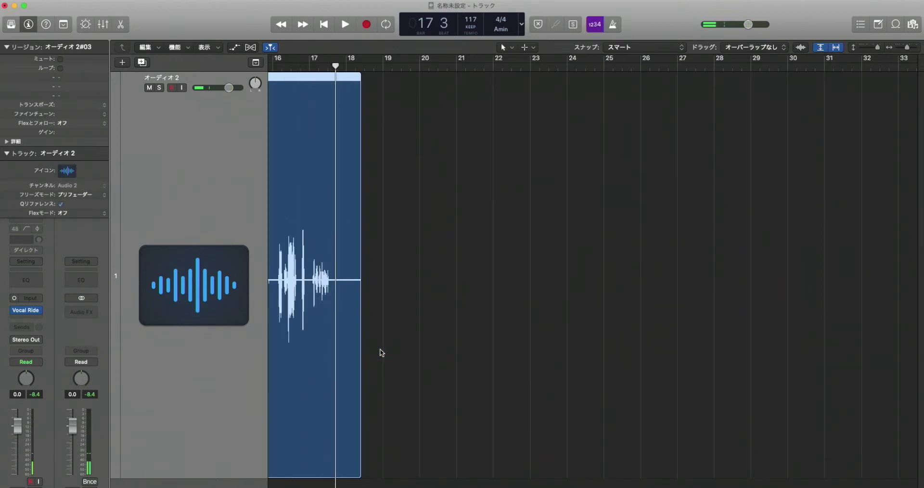
key(super+Left)
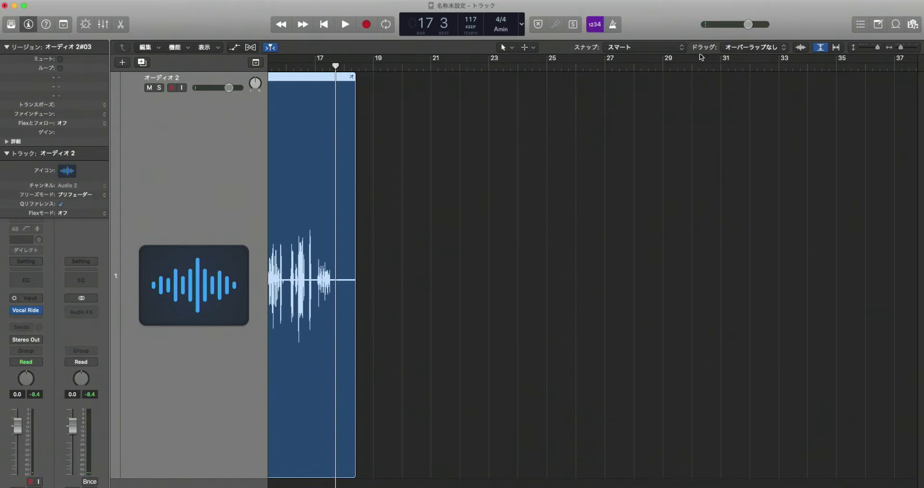
click(838, 48)
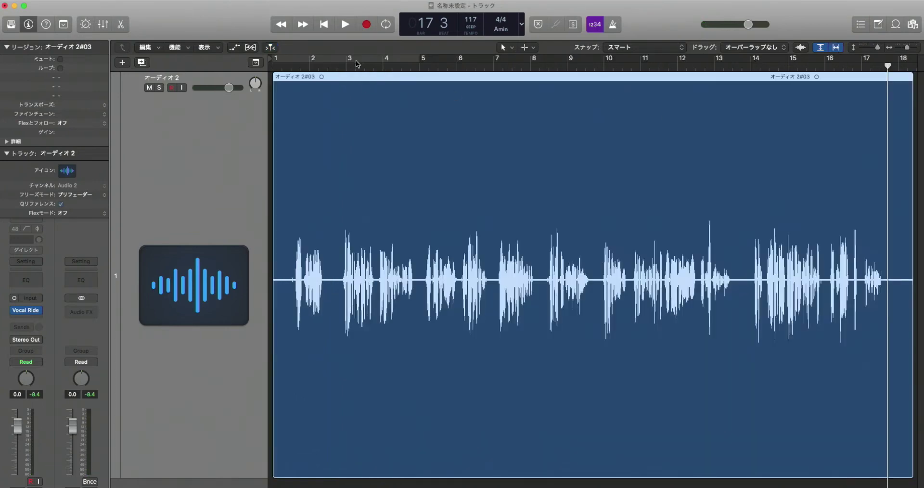
click(356, 60)
drag(422, 59, 901, 188)
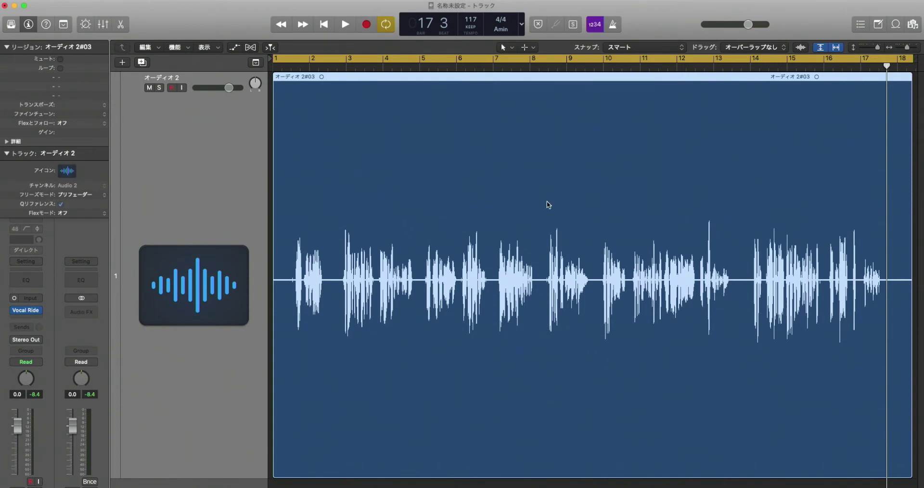
Step: Reset the track's peak level reading and collapse the region settings in the inspector
click(33, 394)
click(6, 47)
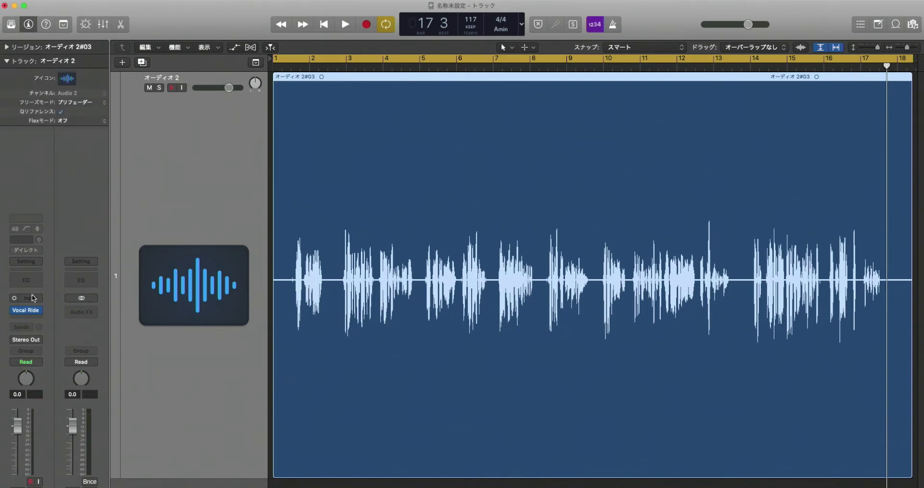
Step: Reopen the Vocal Rider window and place it over the late part of the region, around bars 12 to 16
click(26, 310)
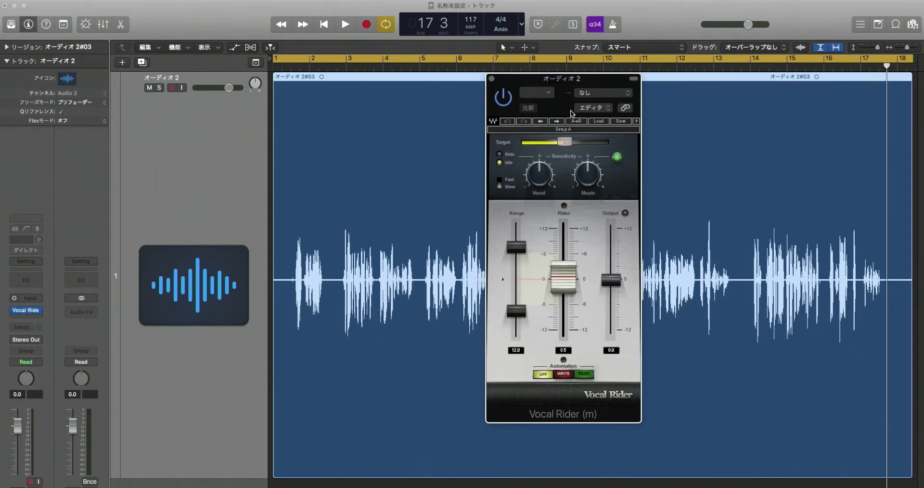
drag(581, 81, 613, 106)
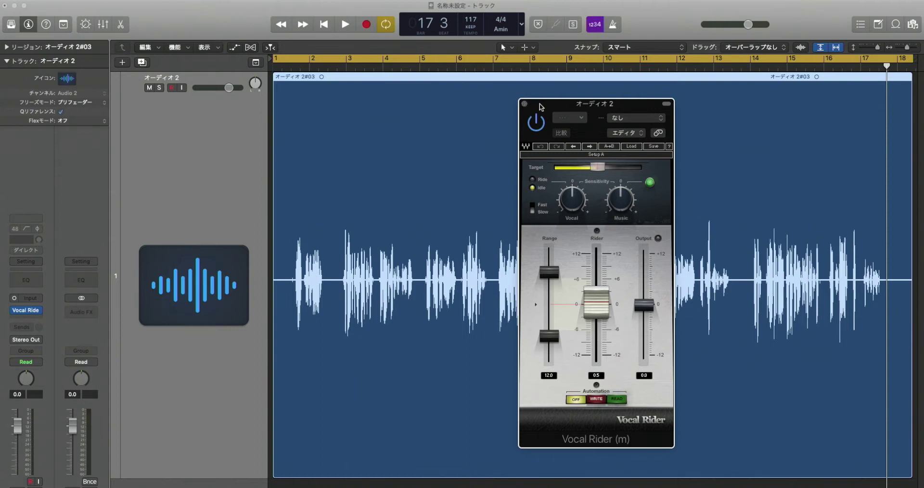
drag(540, 107, 521, 92)
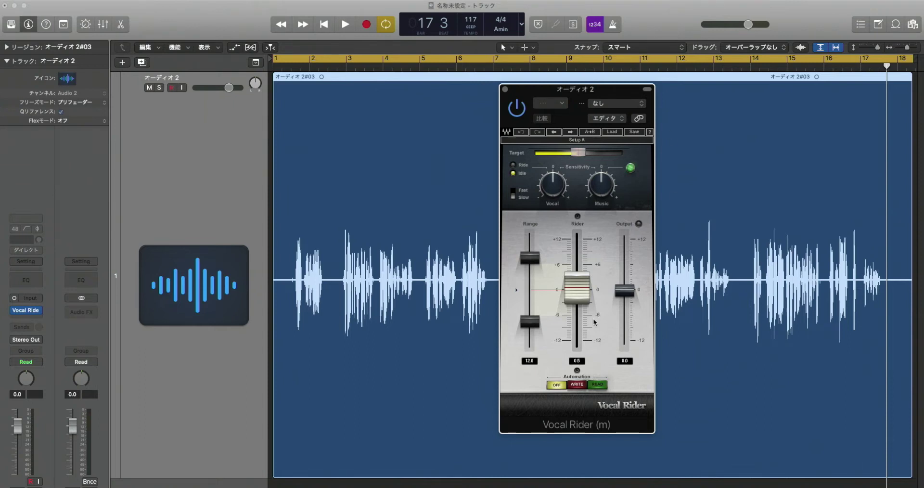
drag(581, 94, 570, 93)
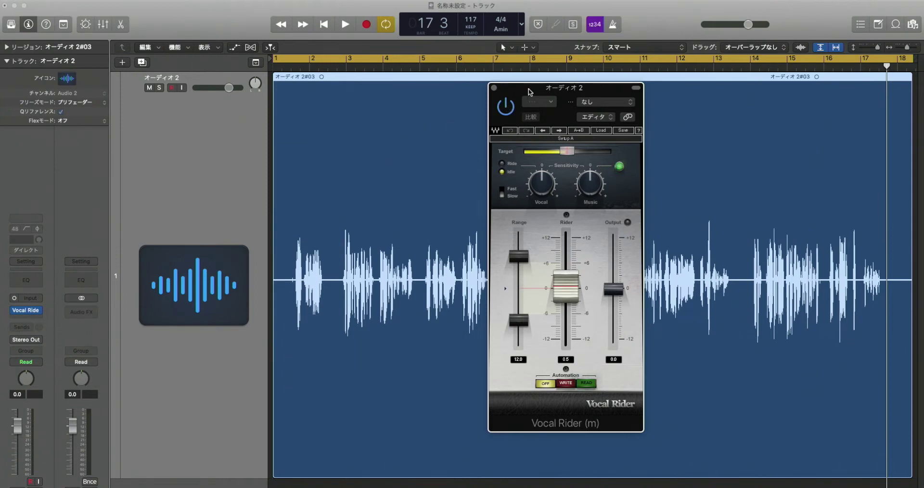
drag(529, 91, 733, 86)
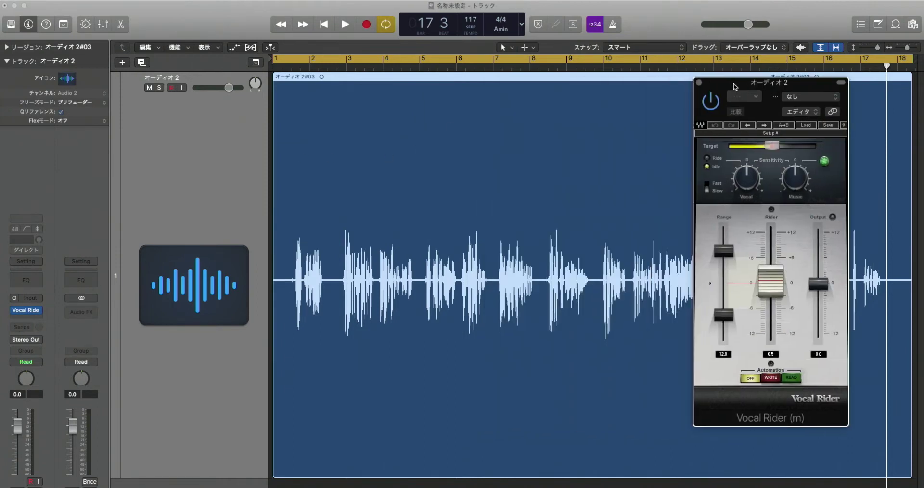
Step: Insert the mono MV2 plug-in below Vocal Rider and place its window beside the Vocal Rider window
click(36, 321)
mouse_move(57, 347)
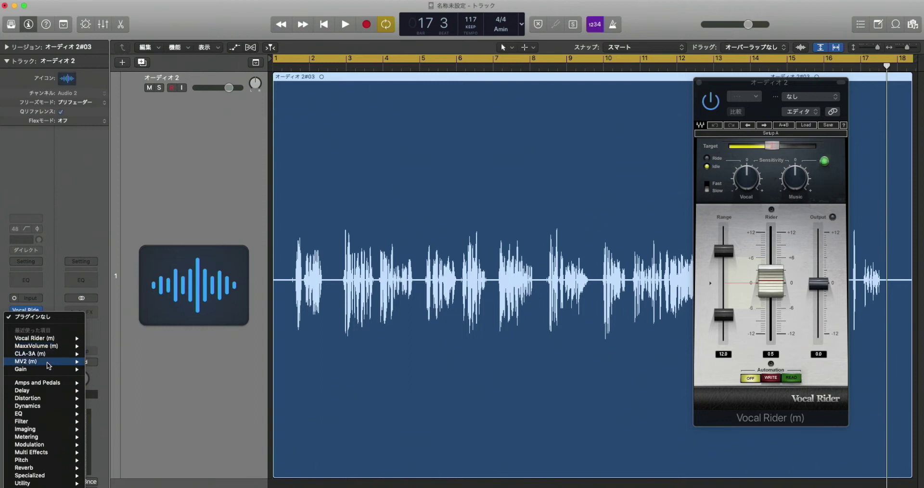
mouse_move(49, 361)
click(111, 362)
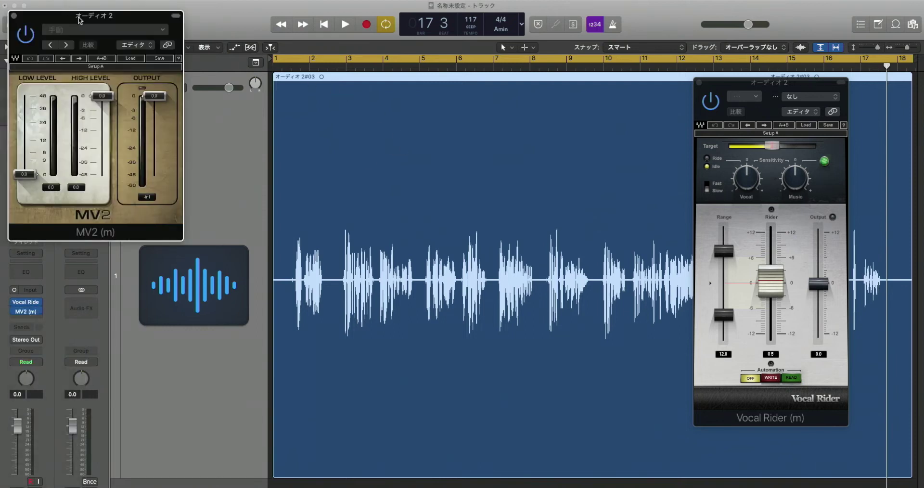
drag(91, 20, 594, 88)
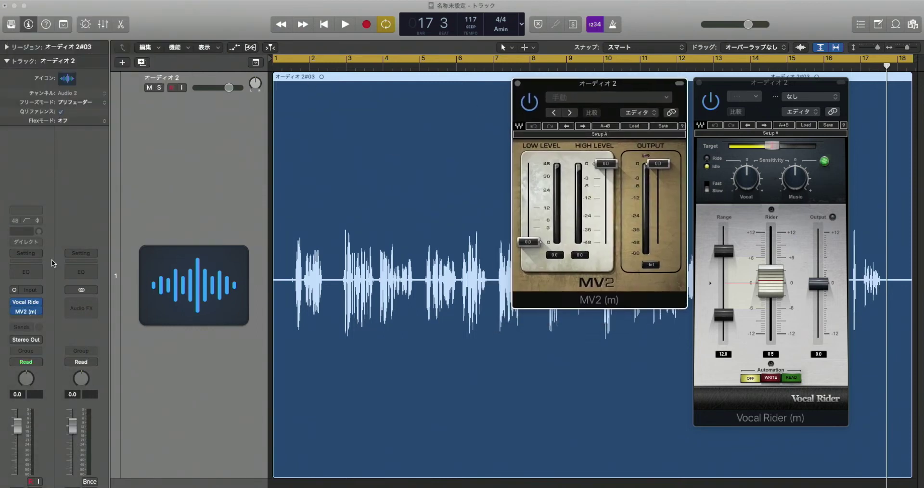
Step: Insert the mono MaxxVolume plug-in below MV2 and place its window beside the MV2 window
click(38, 320)
mouse_move(47, 348)
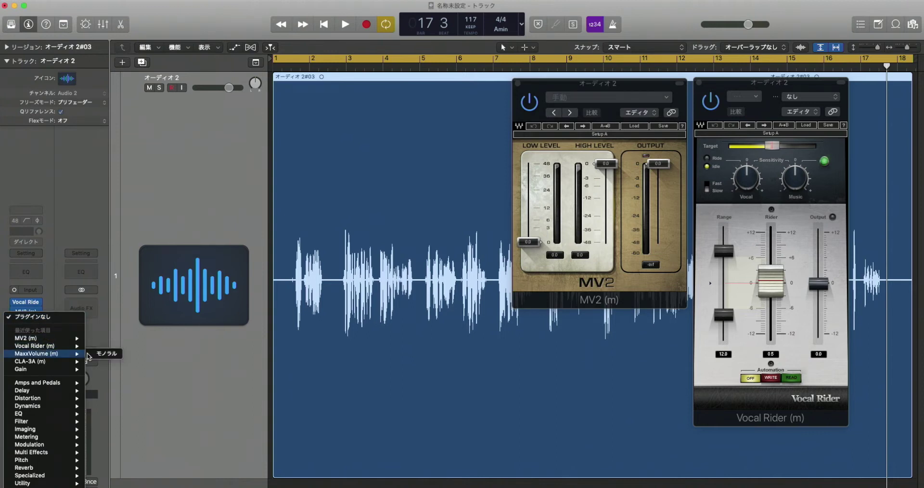
click(99, 355)
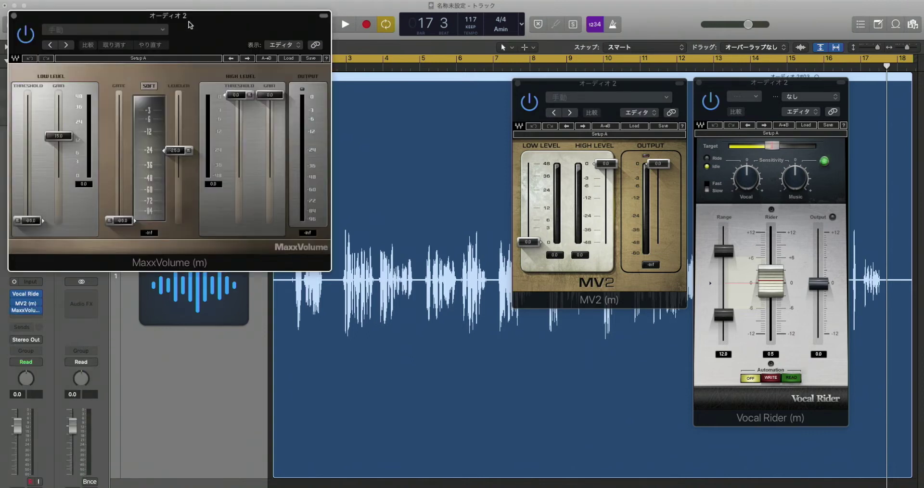
drag(190, 25, 357, 98)
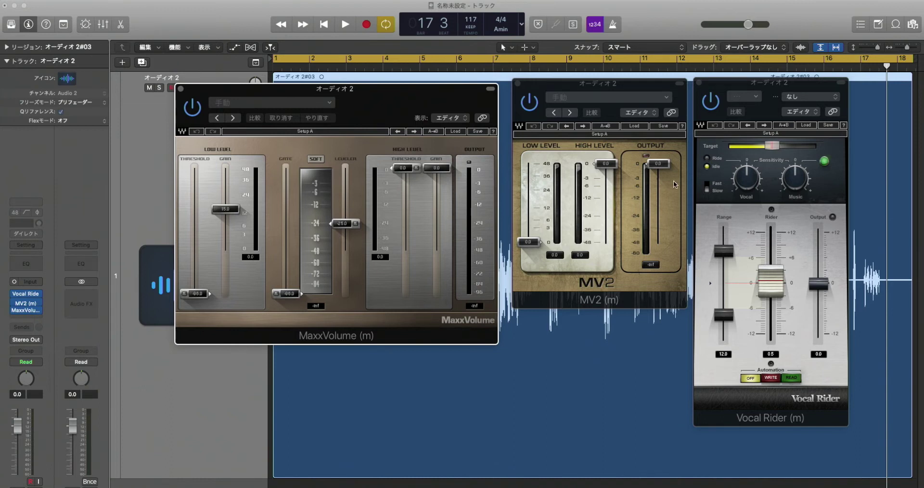
Step: Close the MV2 and MaxxVolume windows and move the Vocal Rider window over the middle of the region
click(517, 84)
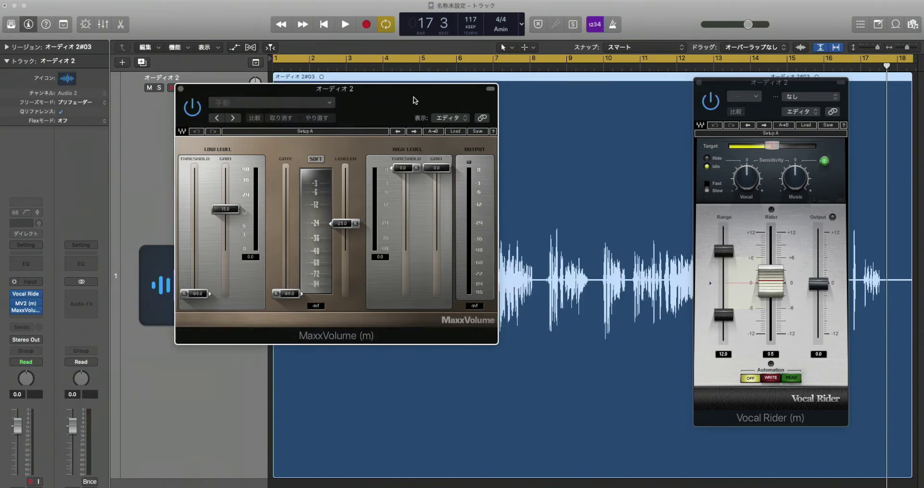
click(181, 89)
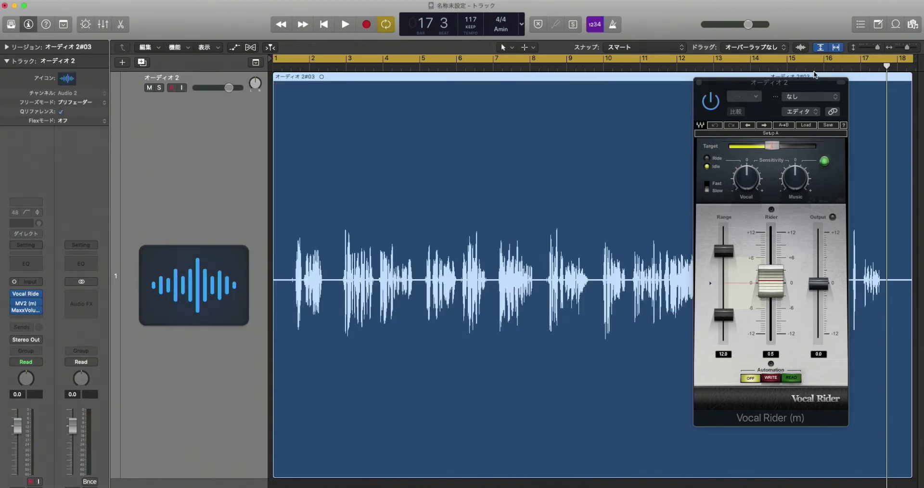
drag(780, 86, 575, 91)
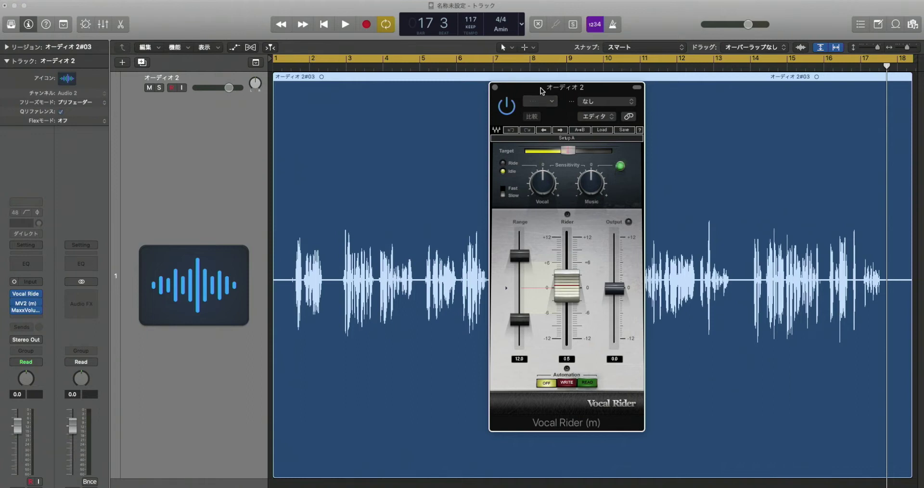
drag(539, 87, 511, 86)
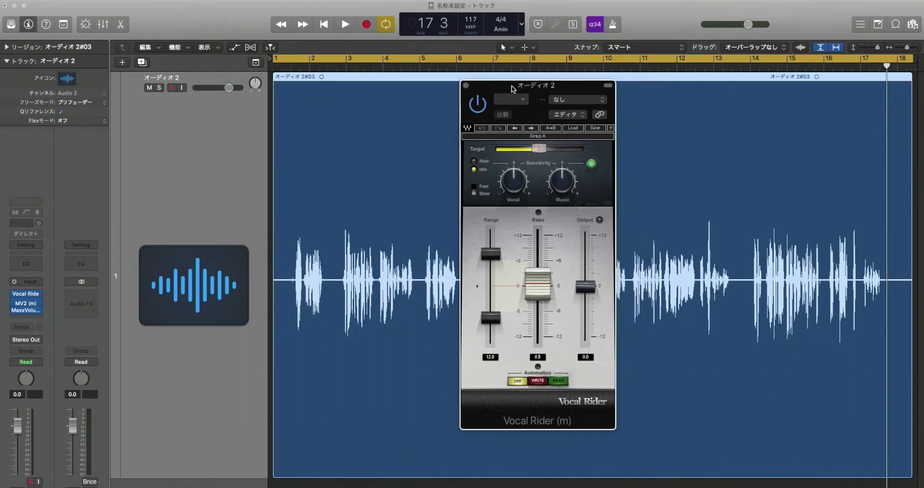
drag(537, 90, 562, 84)
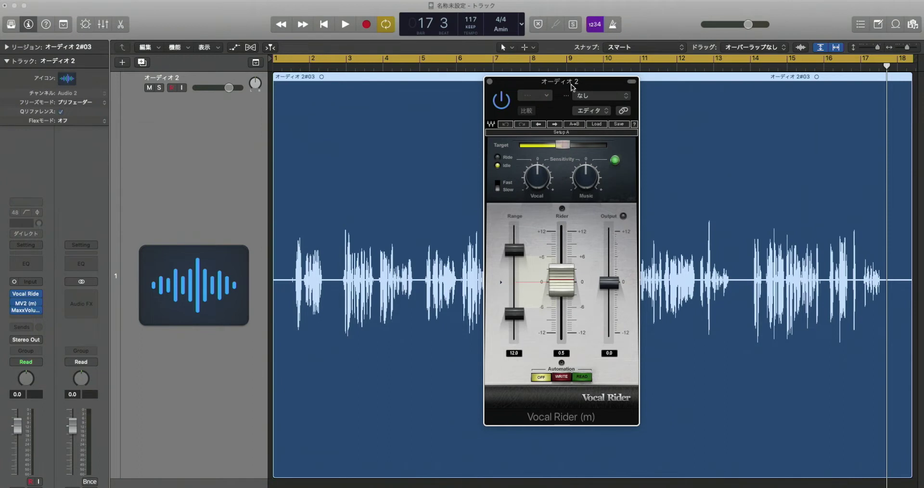
drag(572, 85, 538, 87)
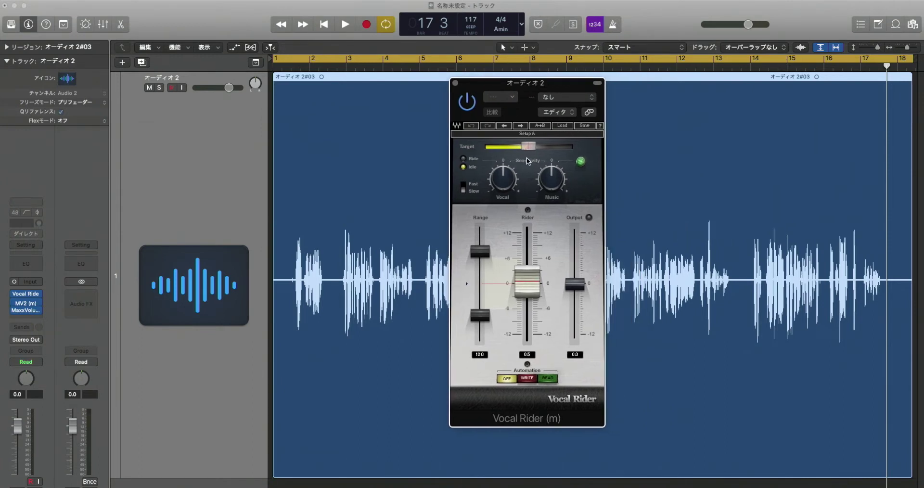
Step: Play the vocal through Vocal Rider, and set its Target to -19.7 while playing from the start
key(space)
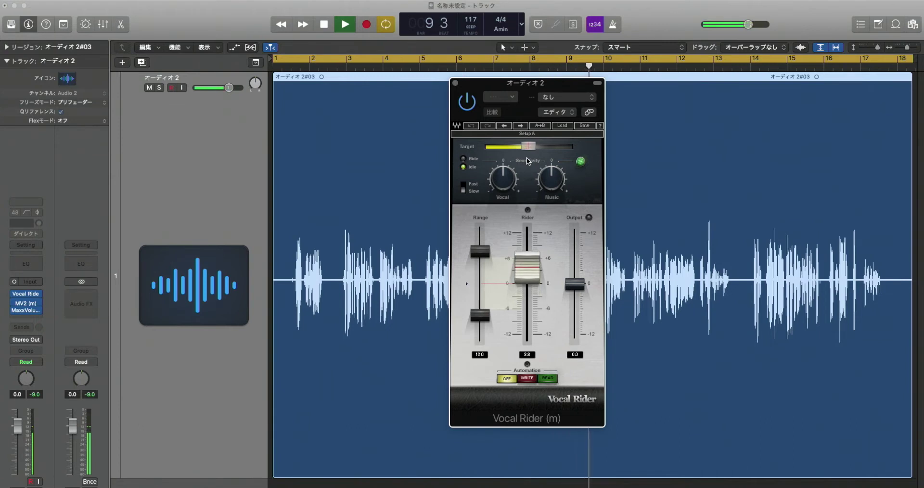
key(space)
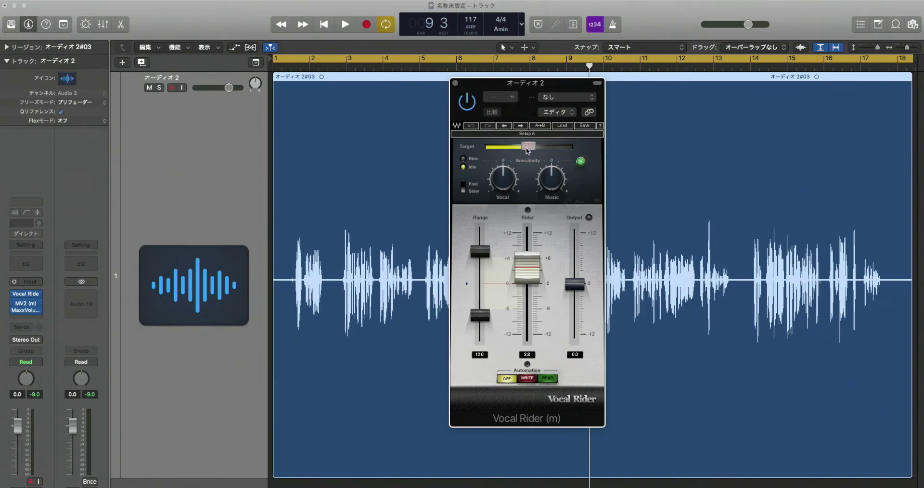
mouse_move(528, 147)
mouse_down()
mouse_move(517, 147)
mouse_move(546, 146)
mouse_move(486, 146)
mouse_move(526, 151)
mouse_up()
key(Return)
key(space)
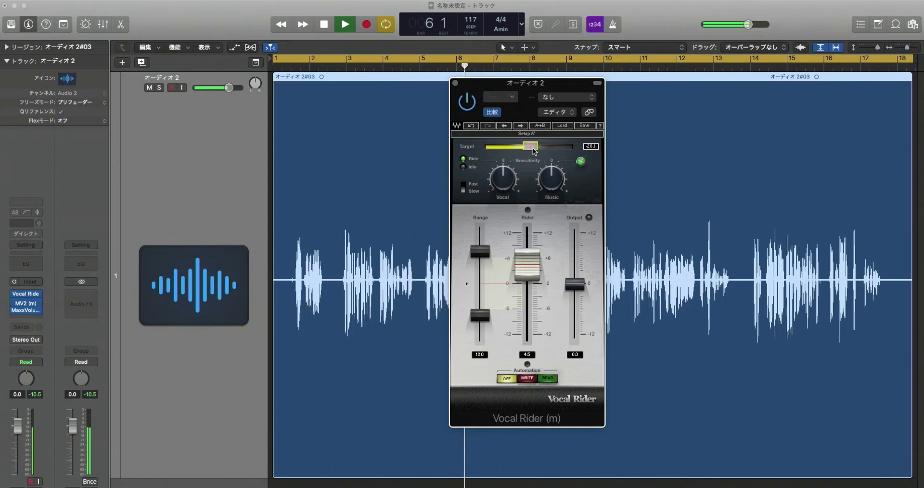
drag(532, 149, 533, 149)
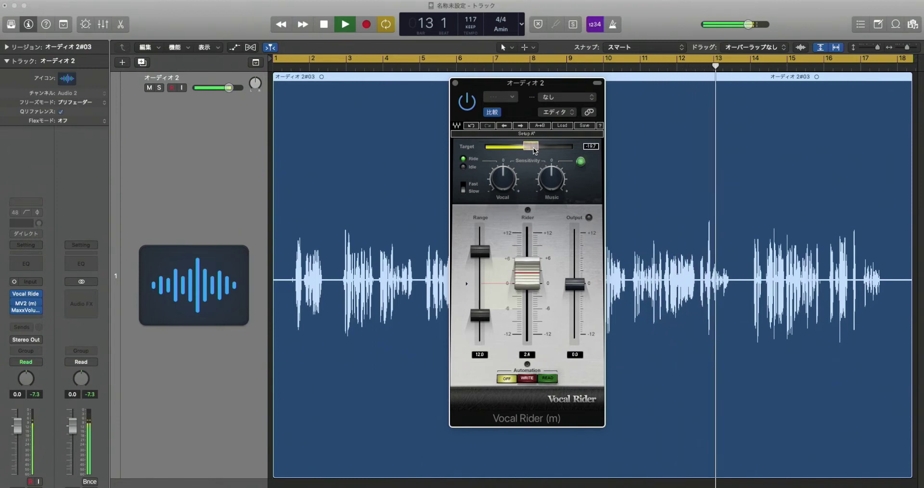
key(space)
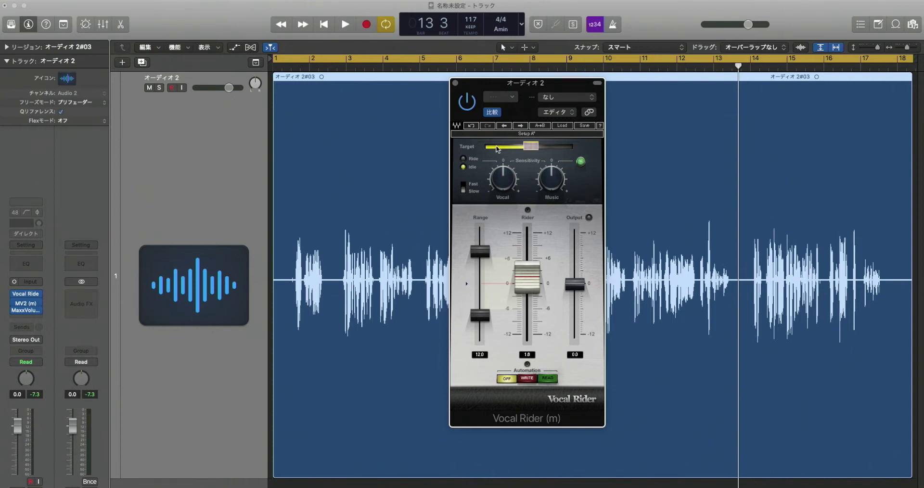
Step: Widen Vocal Rider's Range limits to their full extent, 12 dB up and -12.0 dB down, and play the vocal
click(531, 147)
drag(482, 245, 481, 225)
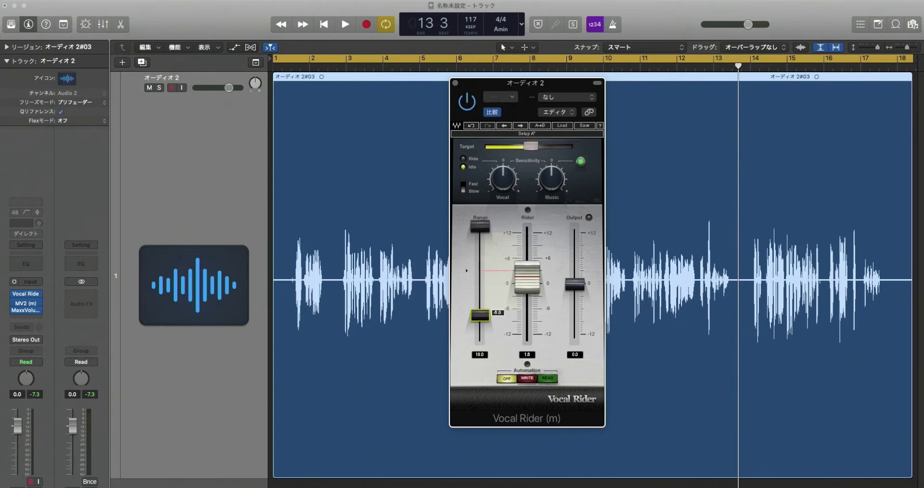
drag(480, 316, 478, 340)
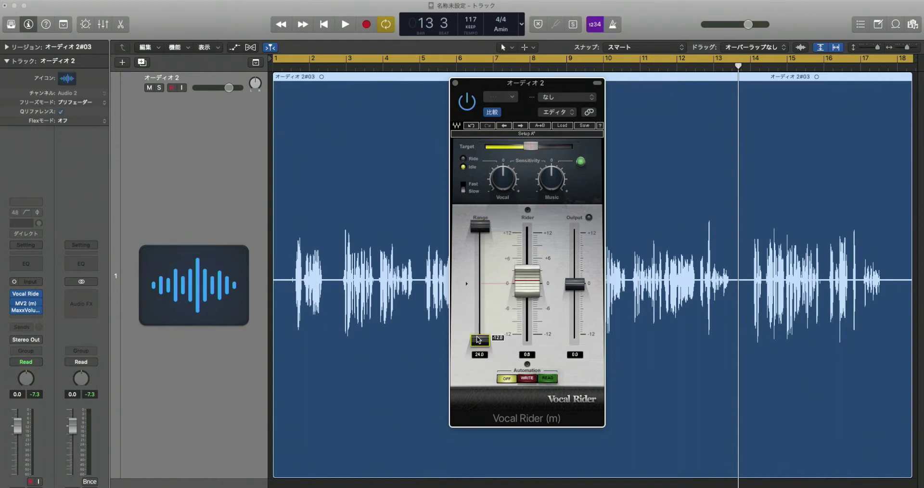
click(482, 226)
click(479, 341)
key(space)
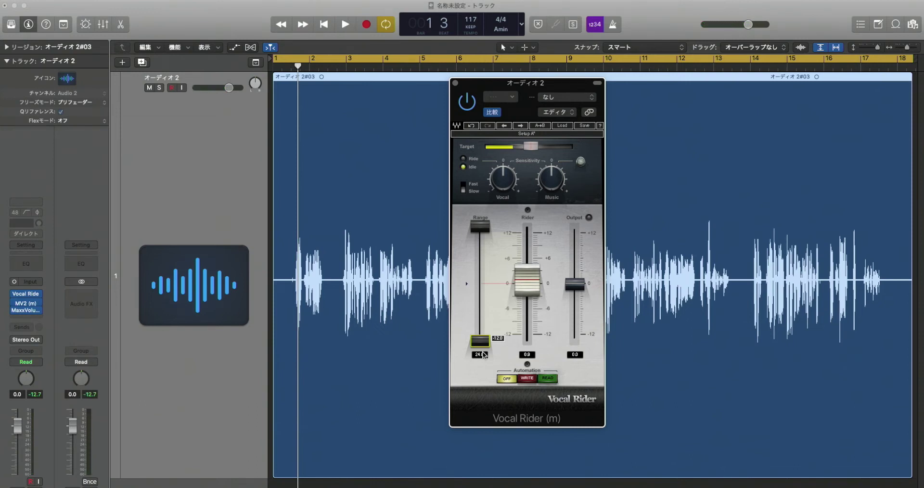
Step: Narrow Vocal Rider's Range to 3.0 by bringing both limits close to zero, and play the vocal from the start
mouse_move(482, 344)
drag(481, 227, 480, 271)
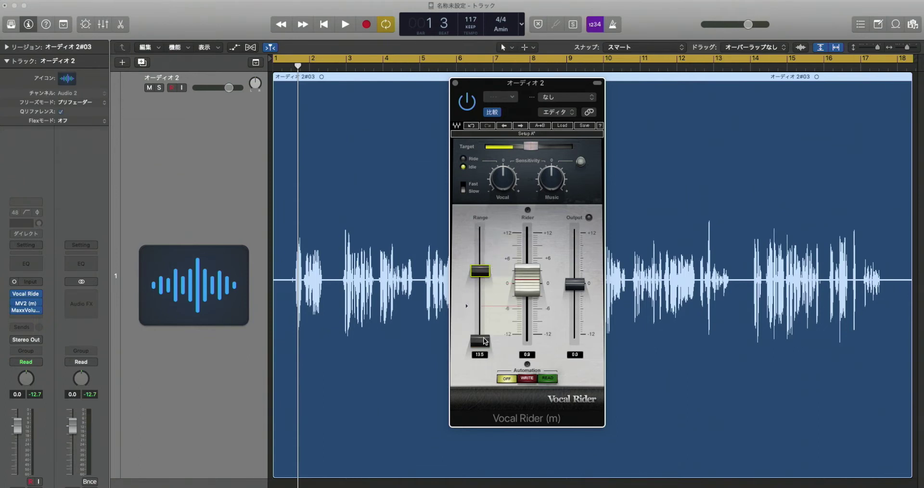
drag(481, 340, 480, 295)
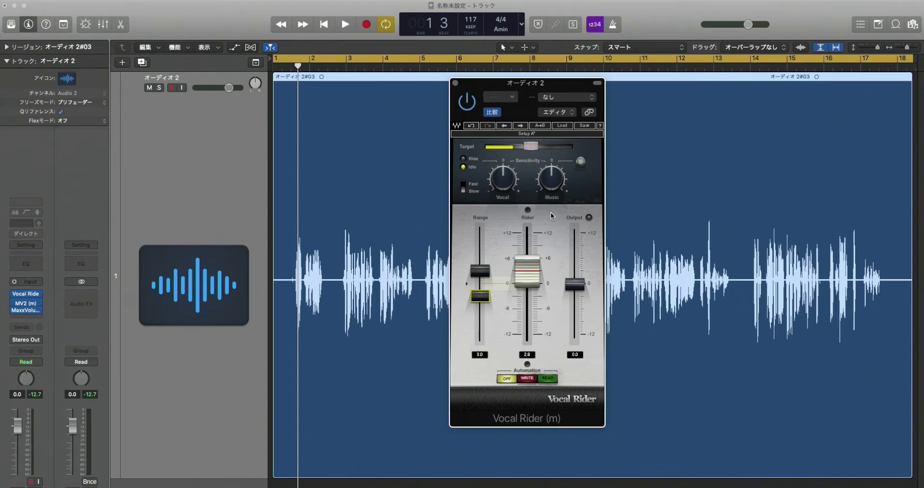
key(space)
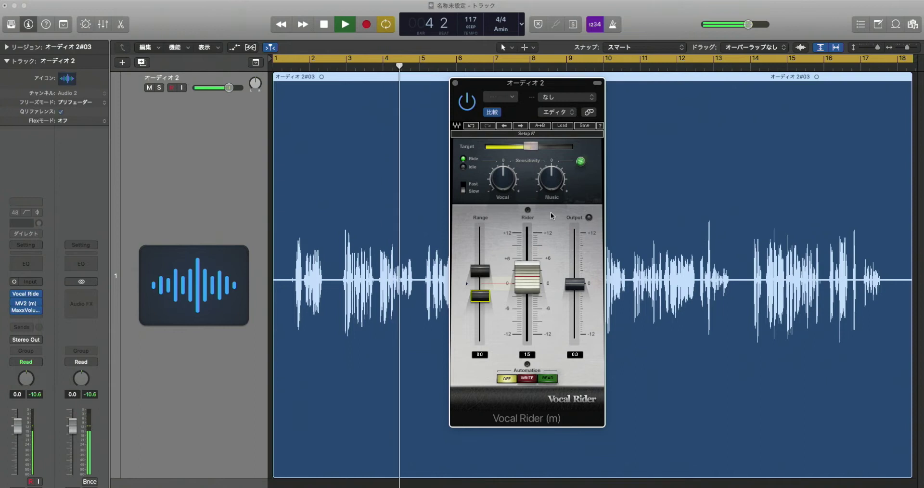
key(space)
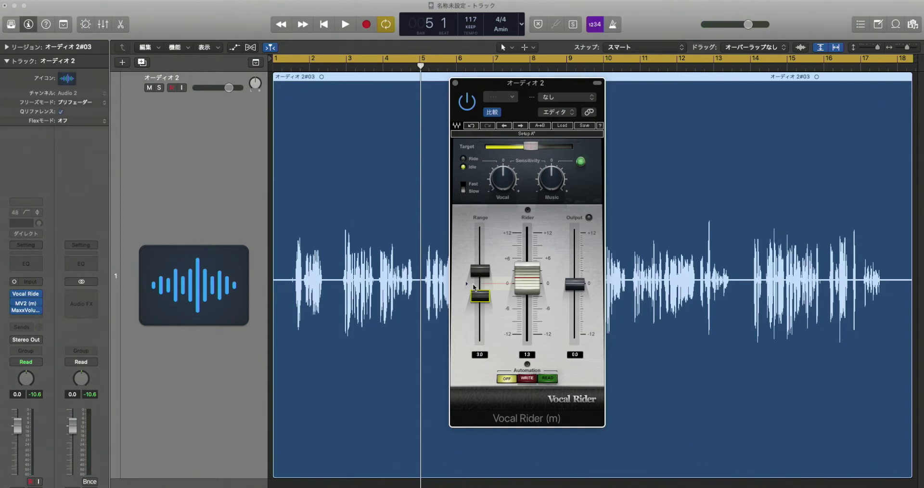
Step: Lower Vocal Rider's Target to about -25 while the vocal plays, and stop playback once it is set
mouse_move(485, 273)
mouse_move(478, 301)
click(526, 284)
key(space)
click(531, 146)
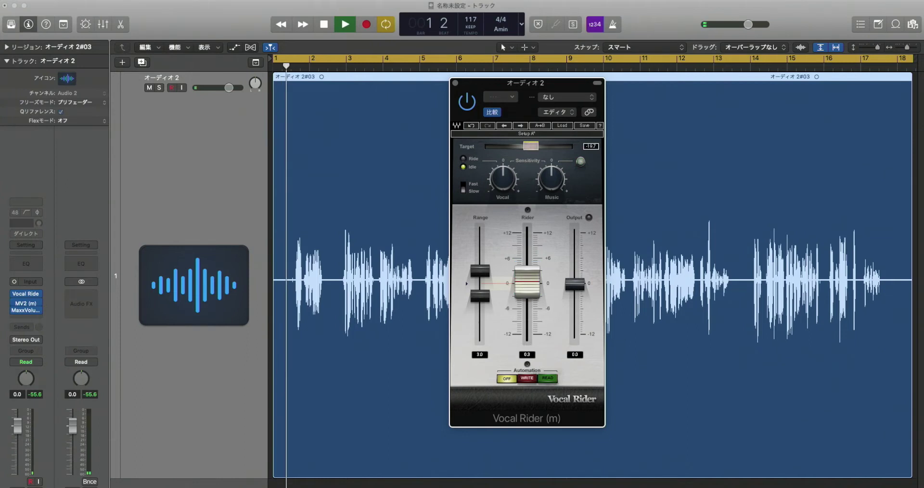
drag(530, 147, 510, 147)
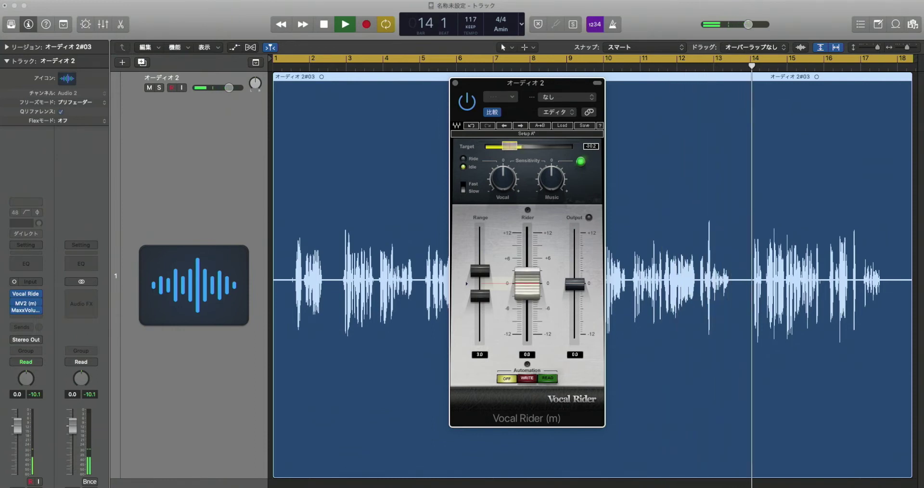
drag(509, 147, 526, 146)
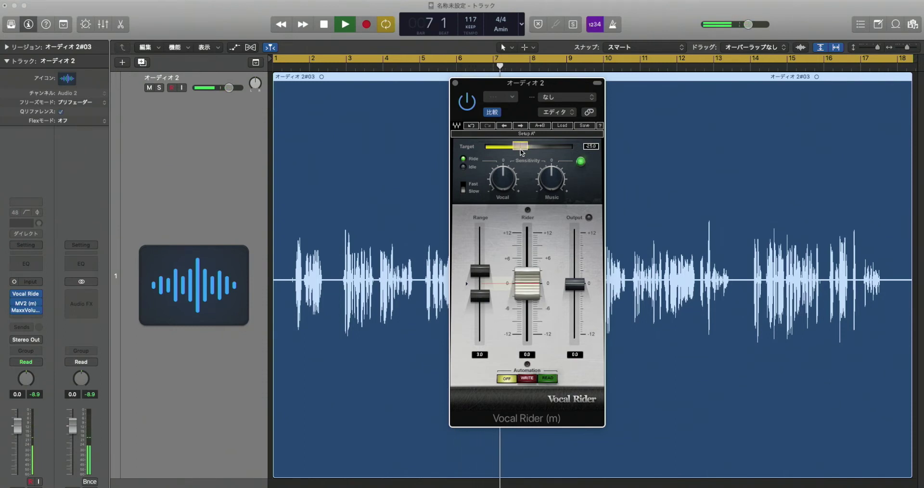
key(space)
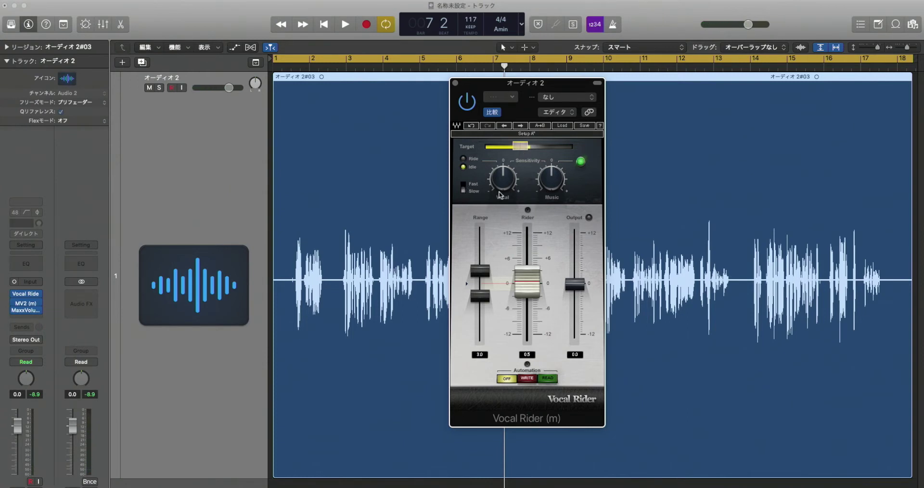
Step: Switch Vocal Rider's response to Fast and raise its Vocal Sensitivity to 2.1, playing the vocal to check the riding
click(463, 187)
key(space)
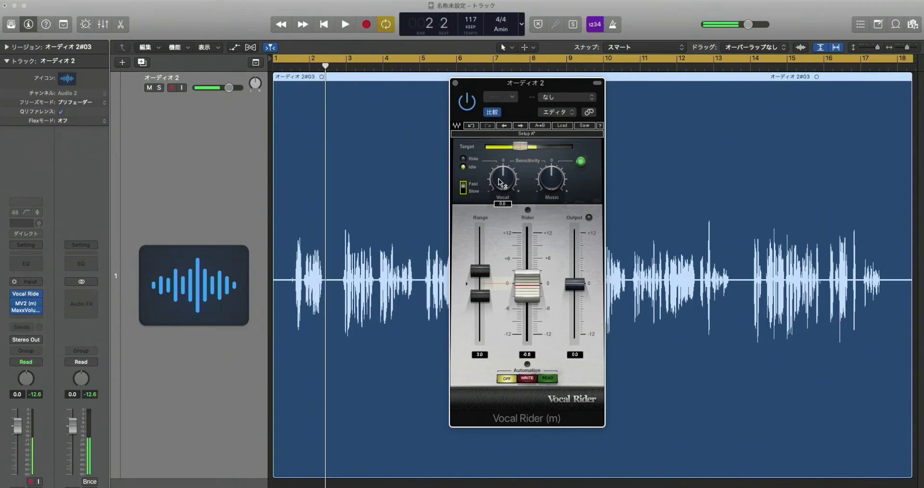
key(space)
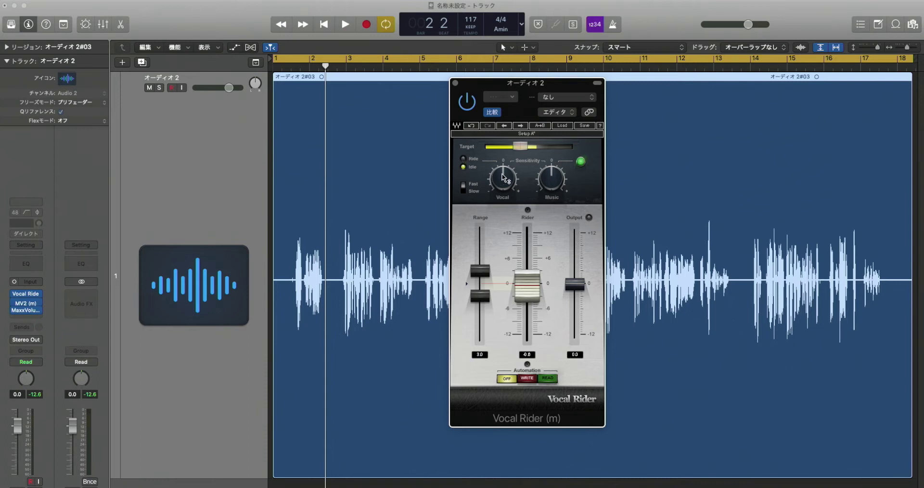
drag(502, 177, 502, 186)
key(space)
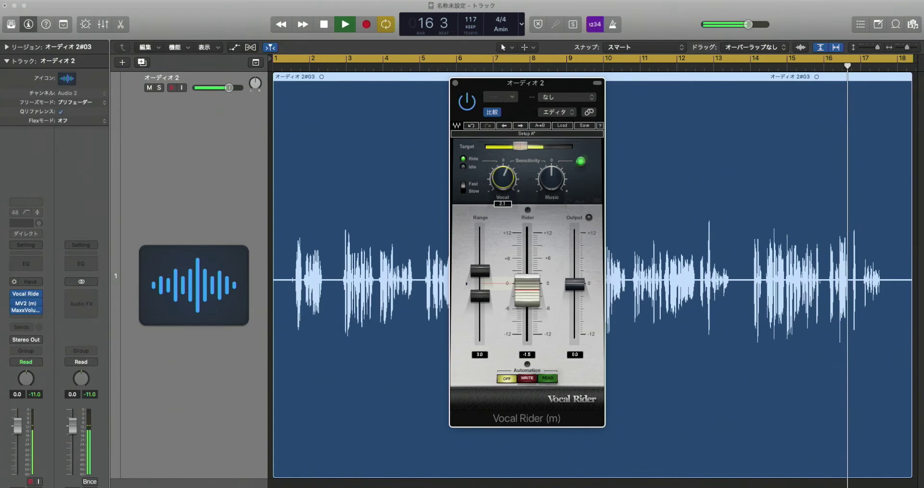
key(space)
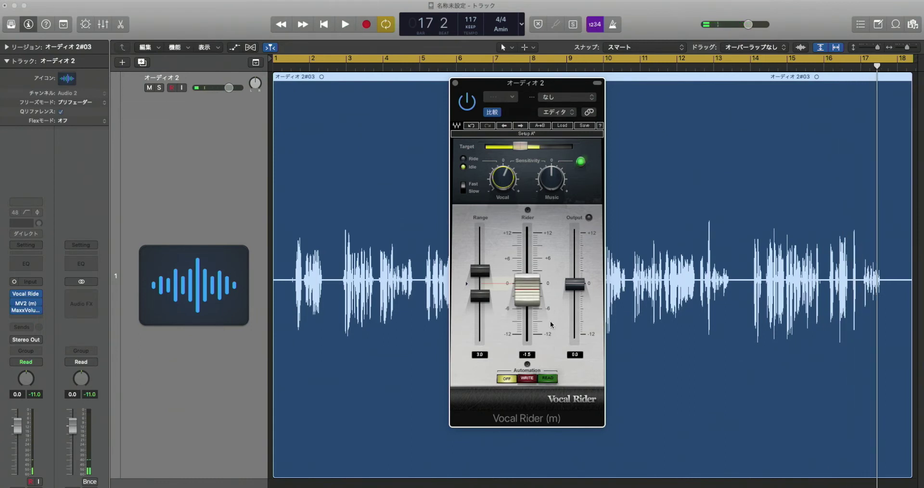
Step: Raise Vocal Rider's Output to 2.4 during playback, resetting the channel's peak reading to check the level, and close the plug-in window
key(space)
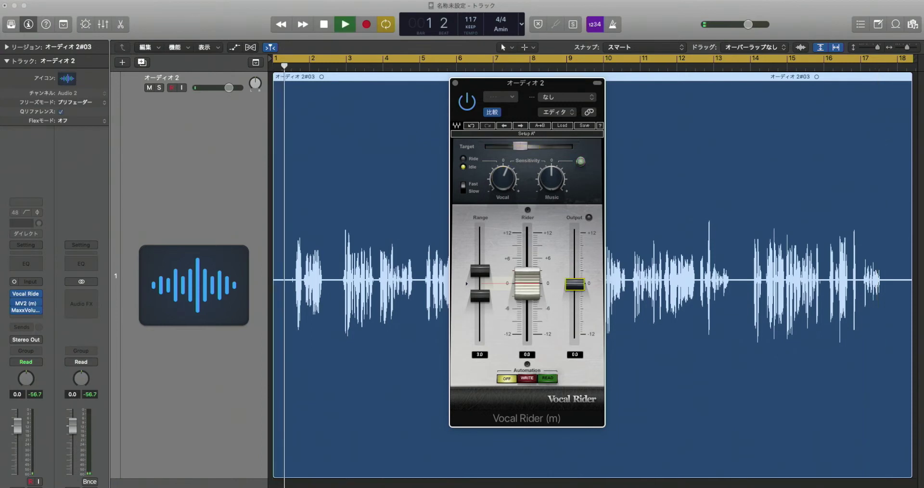
drag(574, 285, 575, 281)
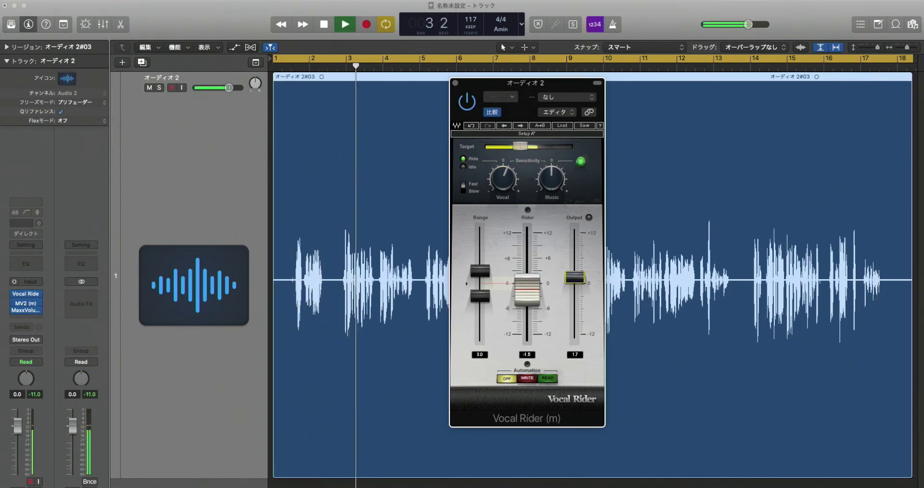
drag(574, 279, 574, 274)
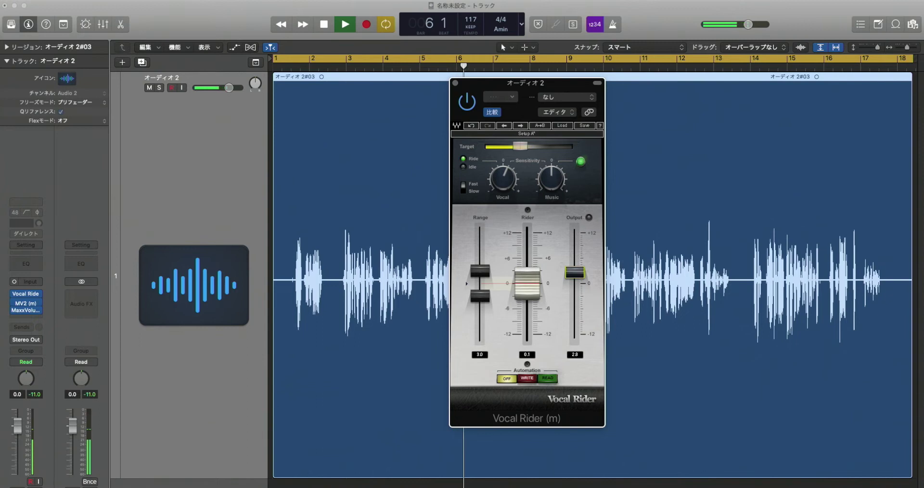
drag(574, 273, 574, 273)
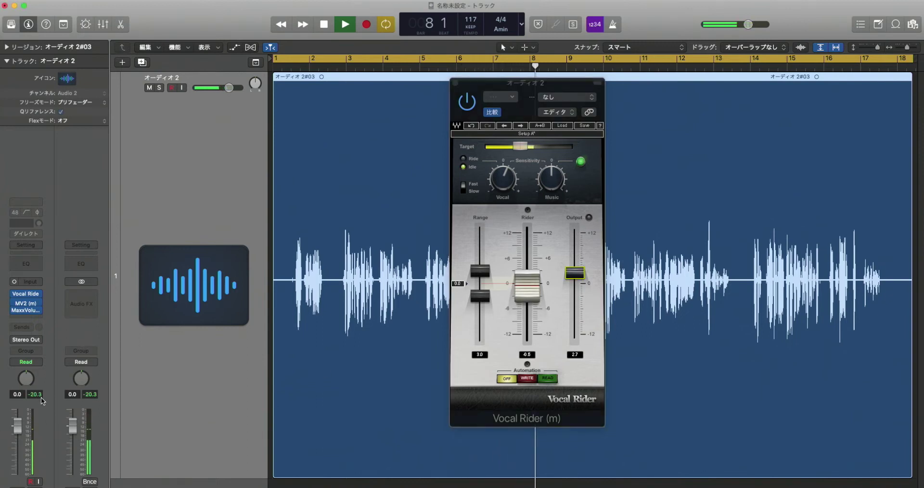
click(115, 406)
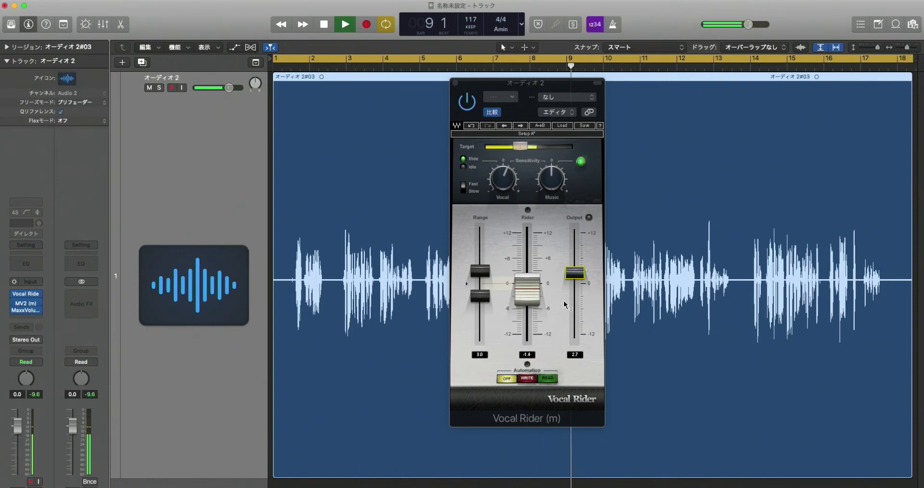
drag(574, 273, 575, 273)
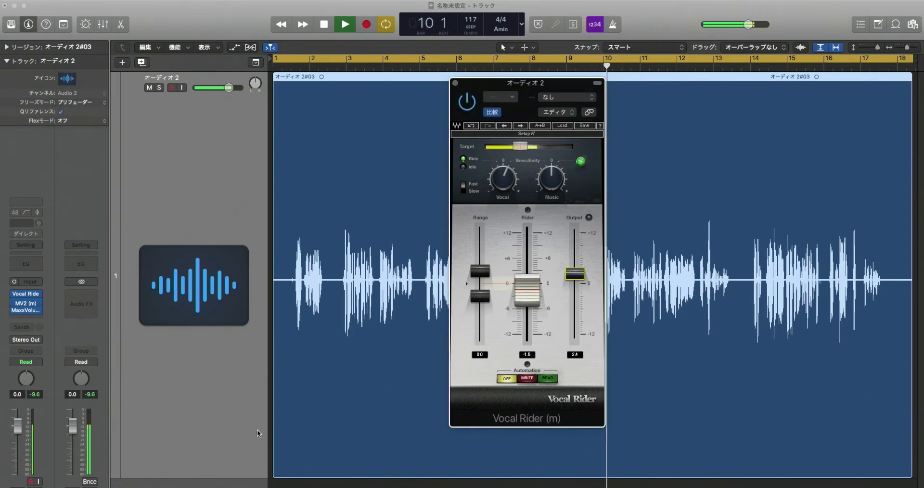
click(39, 397)
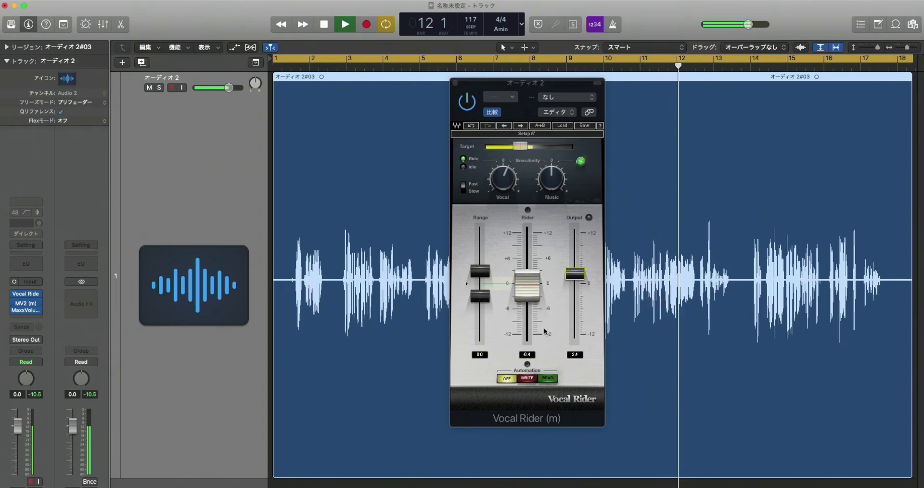
key(space)
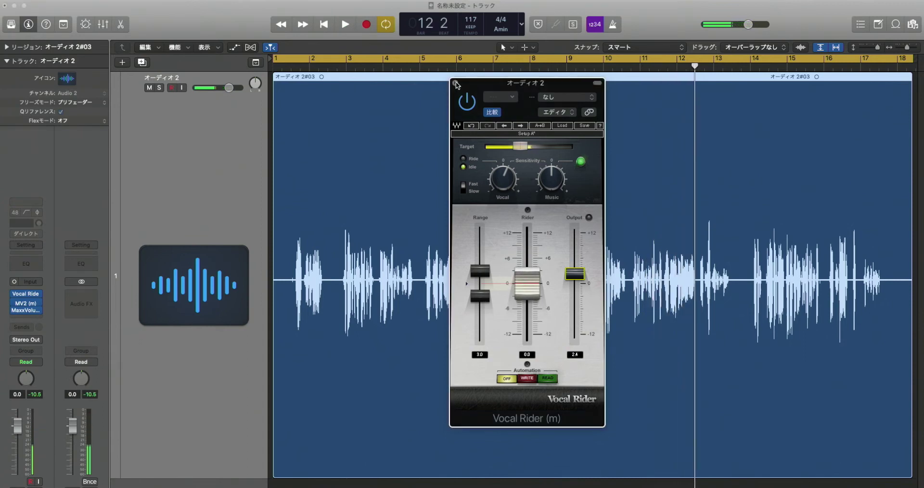
click(455, 82)
Step: Bounce the vocal region in place to a new track named VocalRider, keeping the source and leaving normalization off
key(ctrl+b)
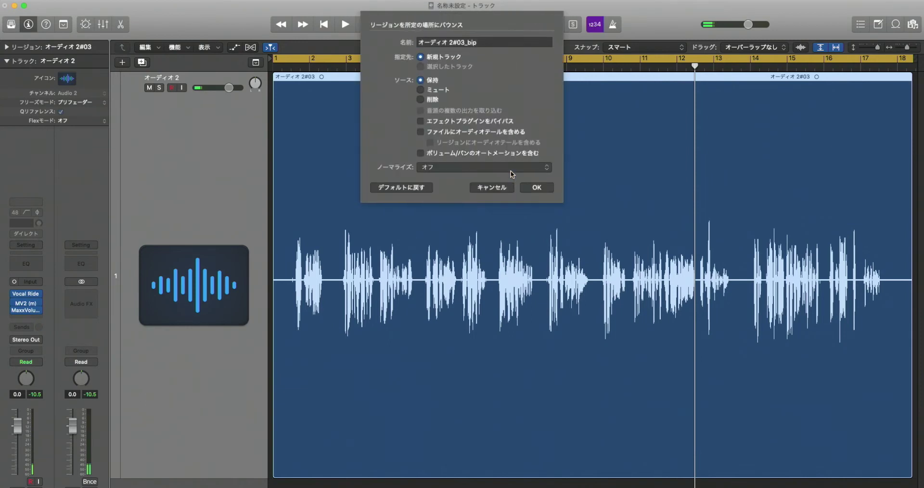
key(BackSpace)
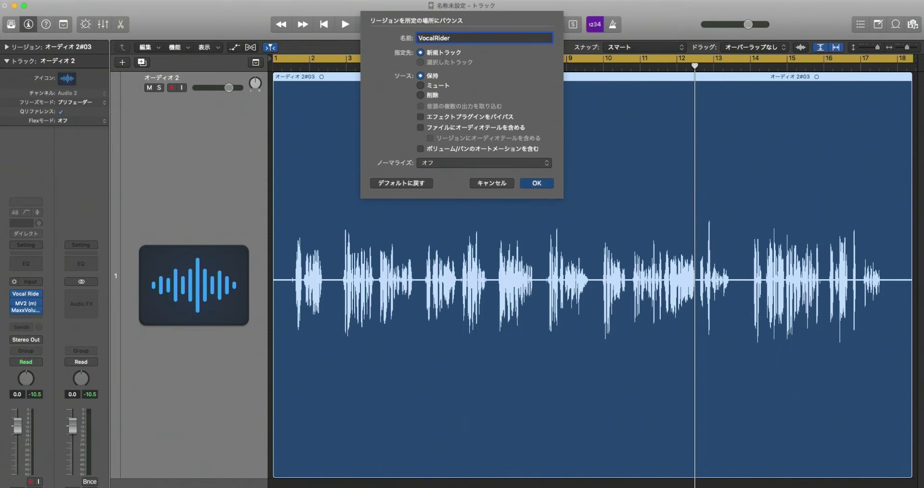
key(Return)
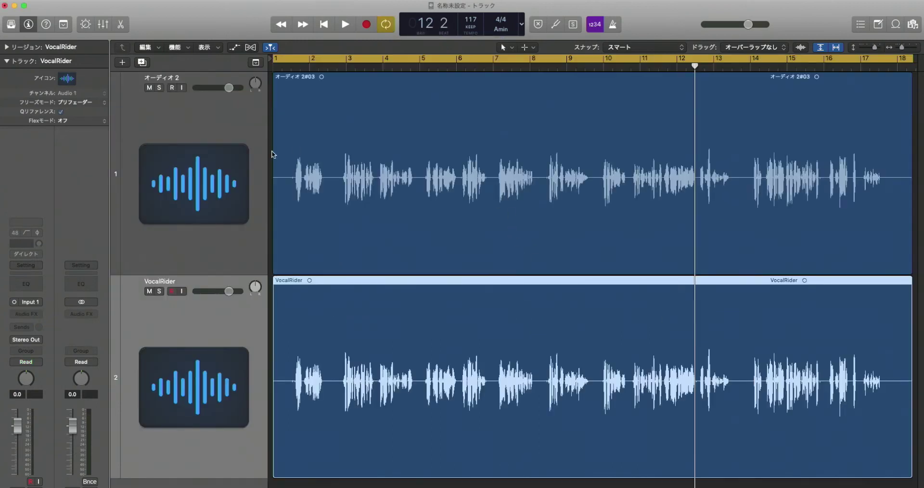
Step: Remove the MV2 and MaxxVolume plug-ins from the original オーディオ 2 track, keeping only Vocal Rider
click(235, 118)
mouse_move(17, 304)
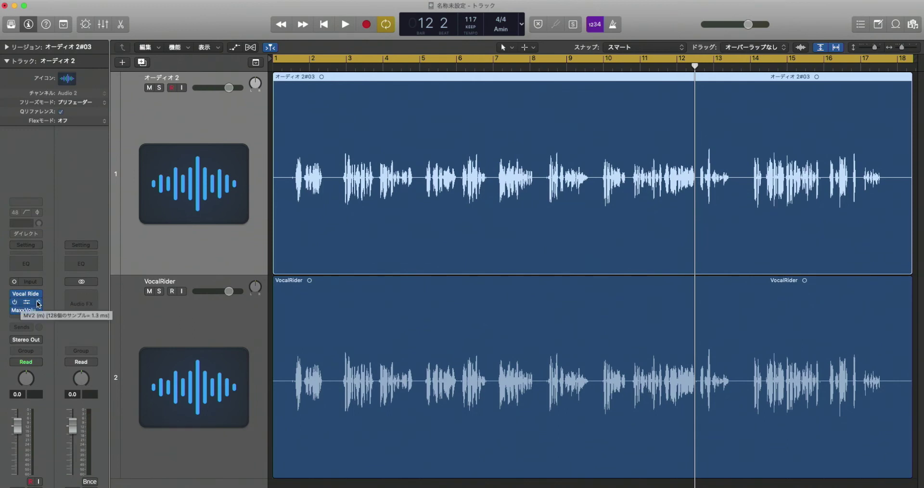
click(38, 304)
click(38, 308)
click(41, 311)
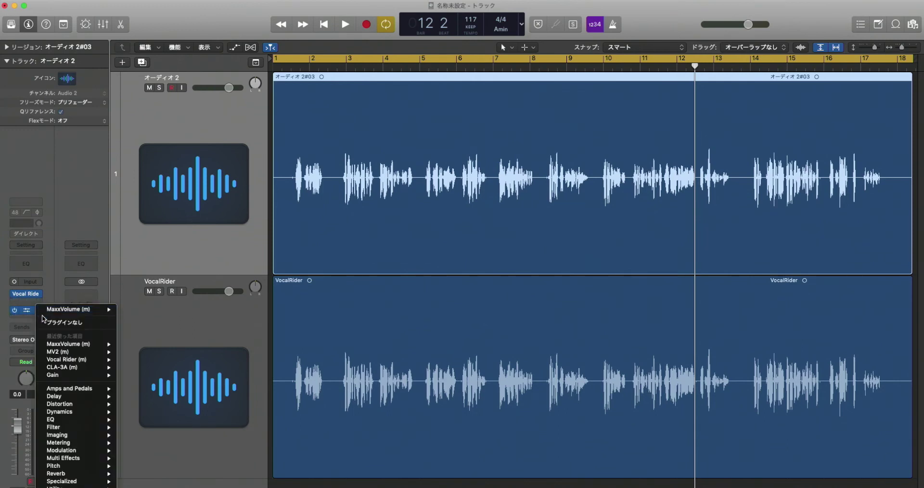
click(47, 322)
Step: Delete the bounced VocalRider region together with its track
click(183, 319)
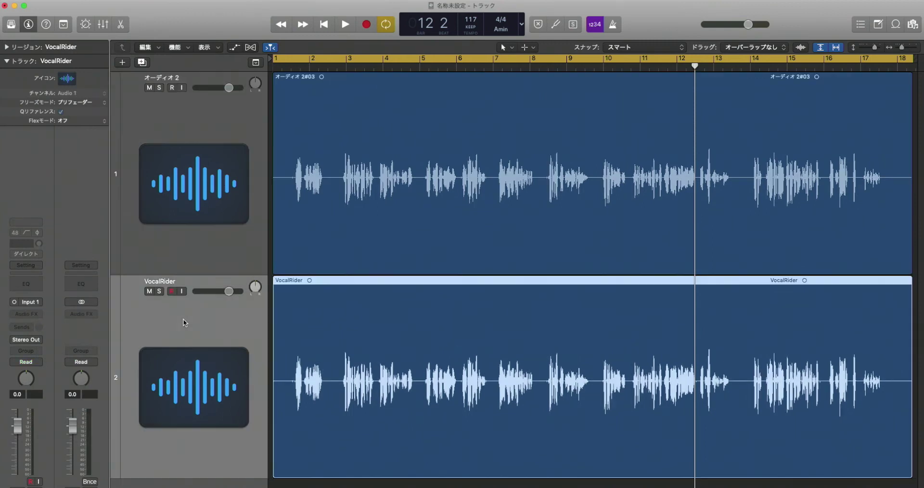
key(BackSpace)
key(super+BackSpace)
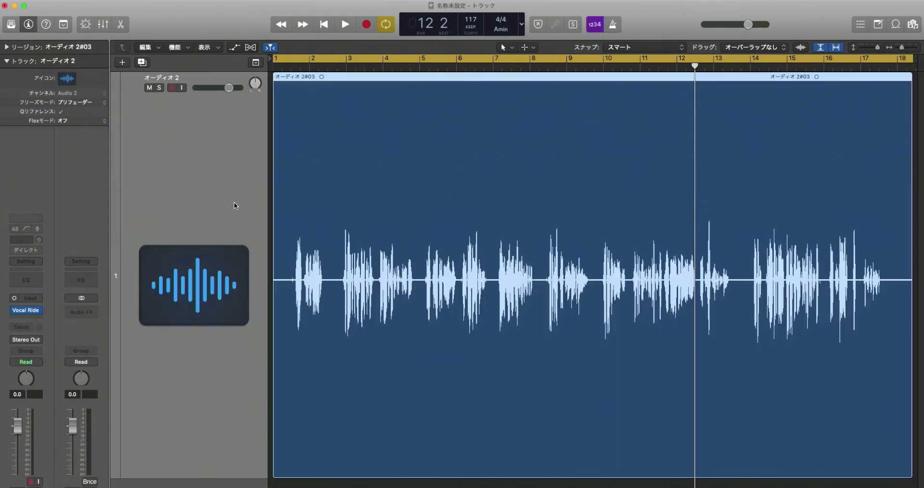
Step: Bounce the vocal region through Vocal Rider alone to a new track named VocalRider, keeping the source
key(ctrl+b)
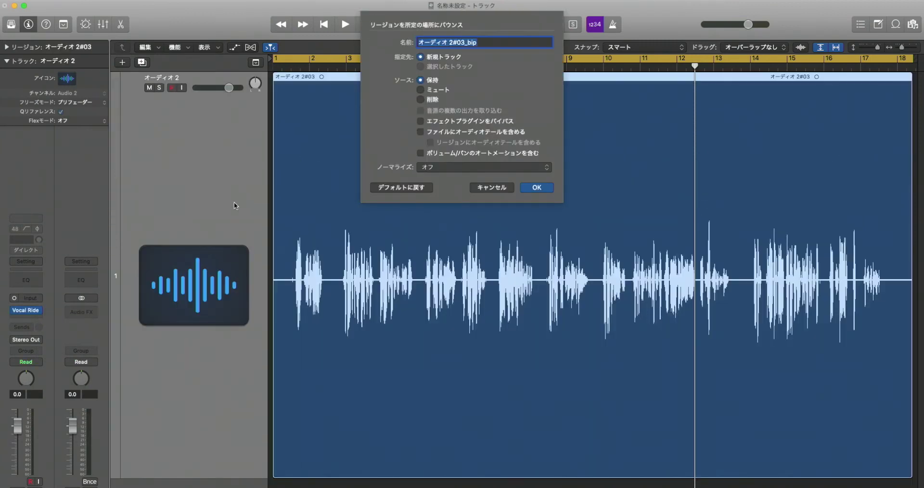
text(VocalRi)
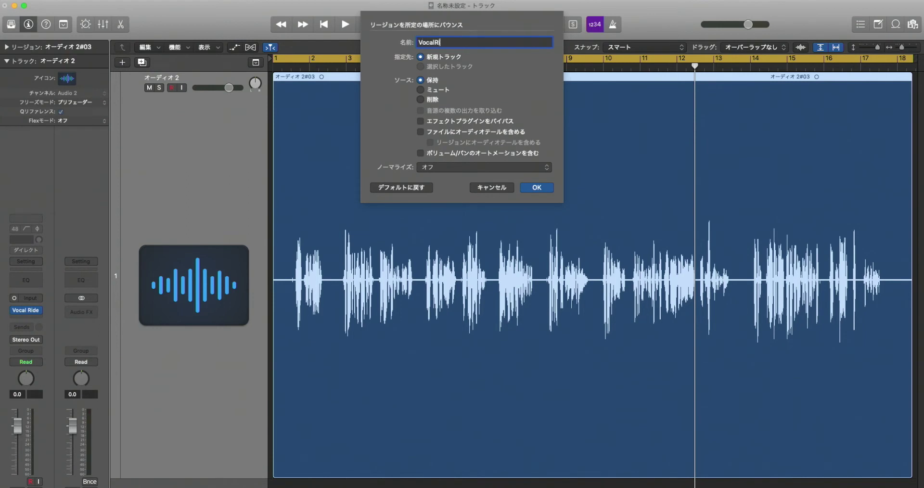
text(der)
key(Return)
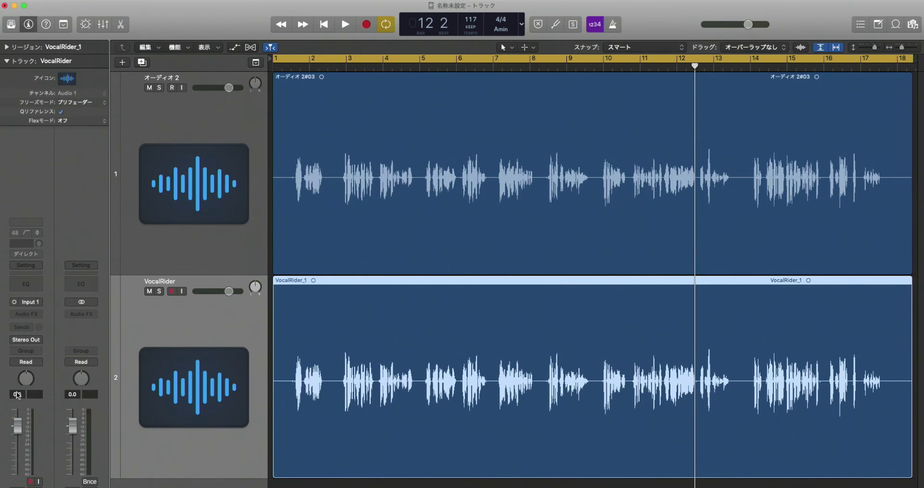
Step: Bypass Vocal Rider on the original オーディオ 2 track and select the bounced VocalRider track
click(161, 252)
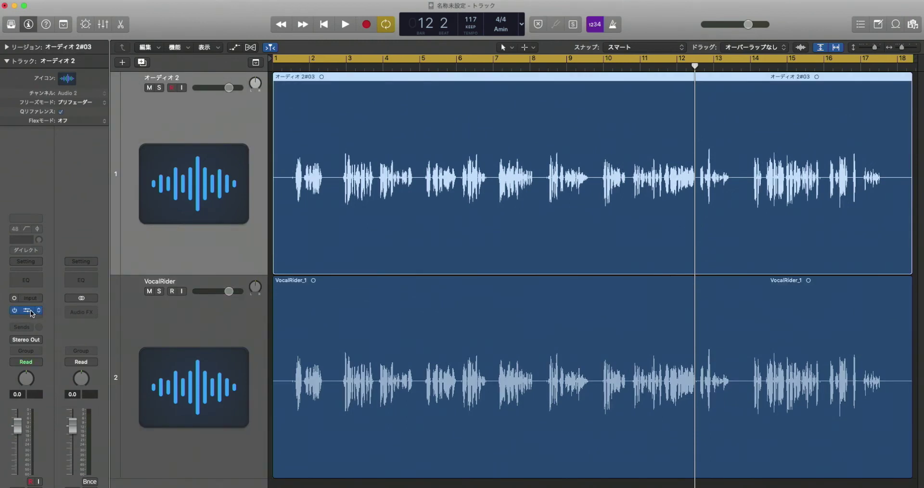
click(39, 311)
click(17, 311)
click(220, 330)
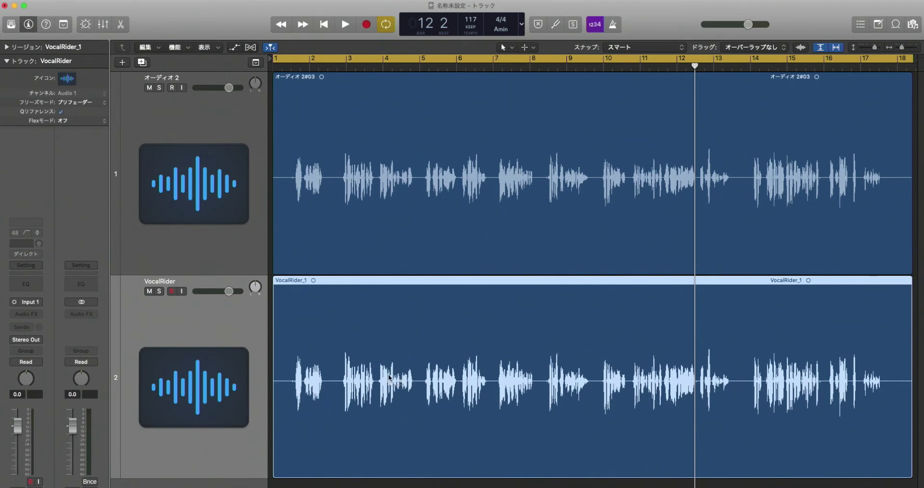
Step: Compare the waveform of the original オーディオ 2 region with the bounced VocalRider region along the timeline
key(super+Right)
key(super+Right)
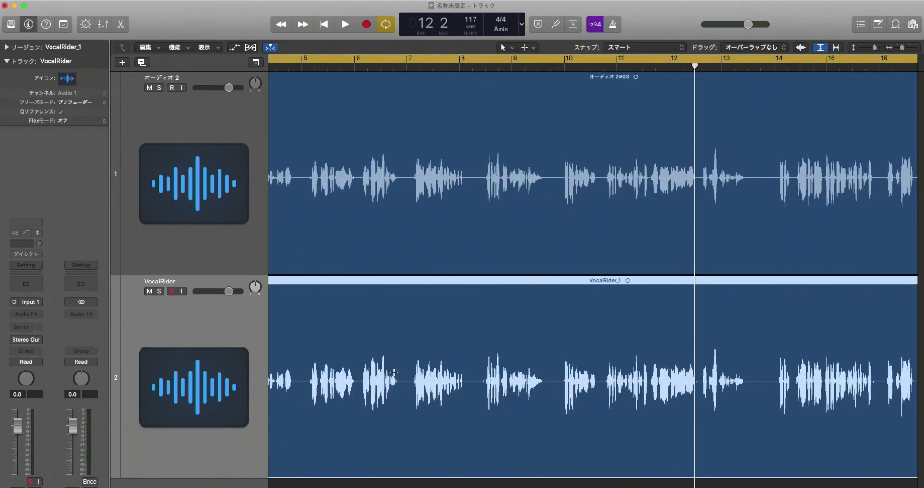
scroll(394, 374, left, 5)
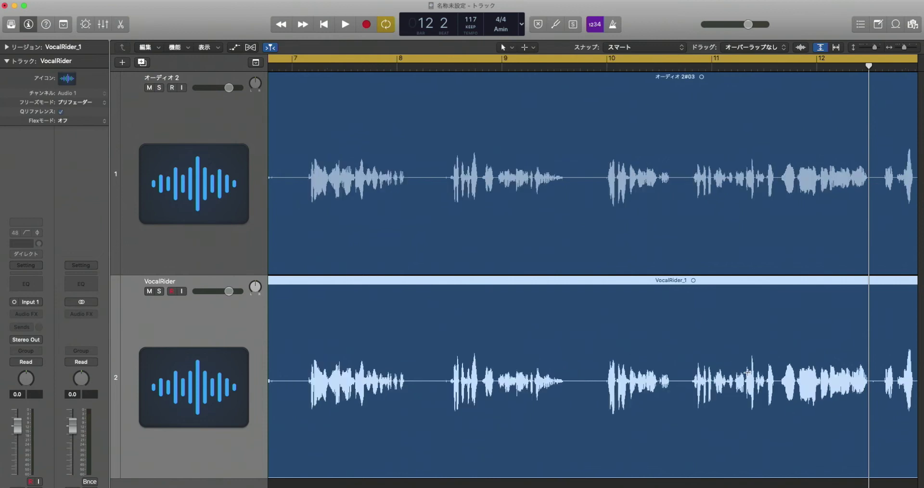
scroll(747, 375, down, 5)
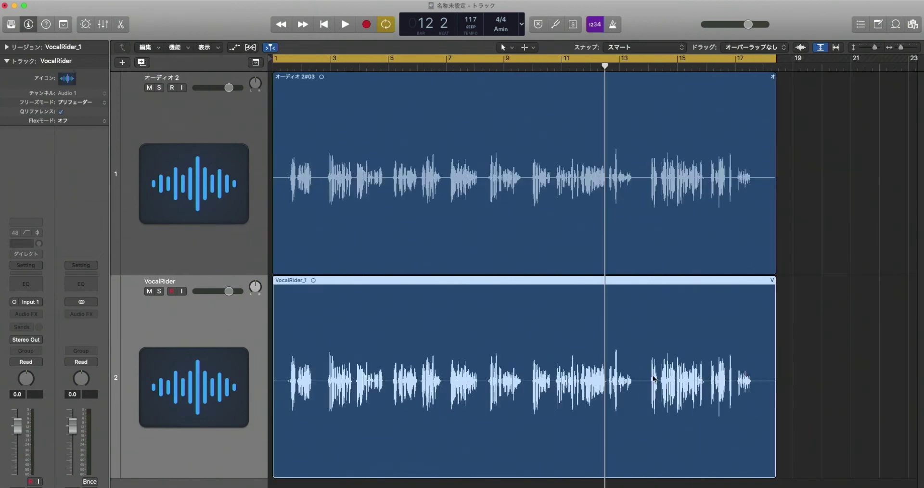
click(243, 240)
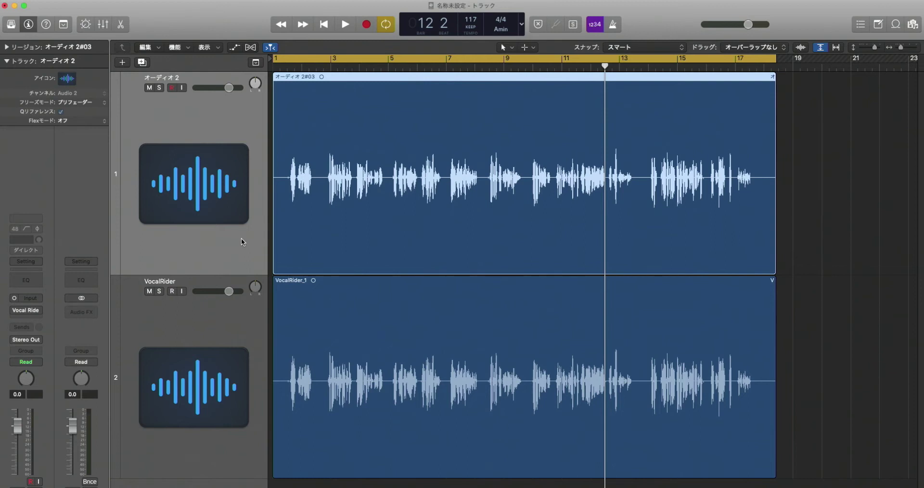
click(255, 323)
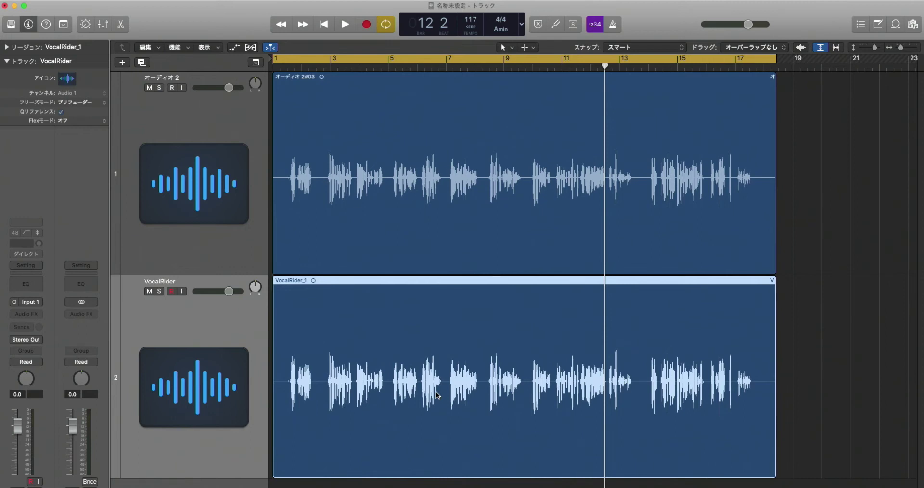
Step: Mute the VocalRider track and replace Vocal Rider with MV2 (m) on the オーディオ 2 track
click(150, 291)
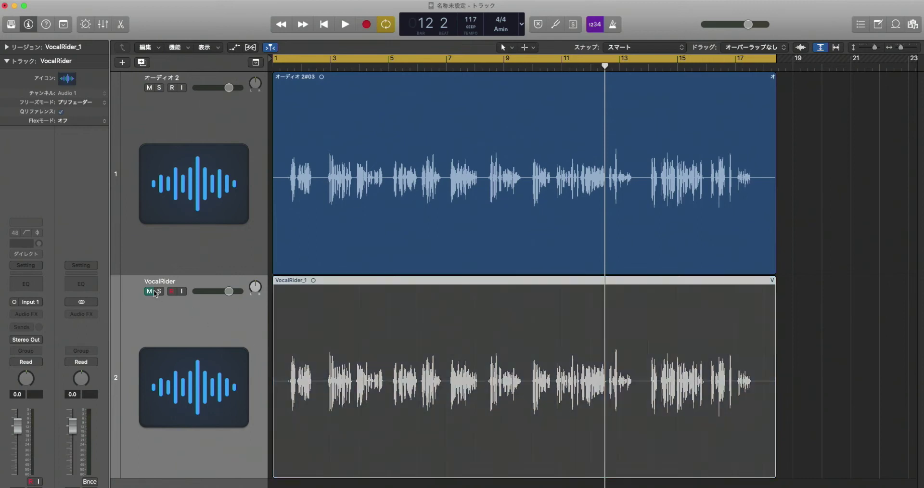
click(174, 265)
click(26, 310)
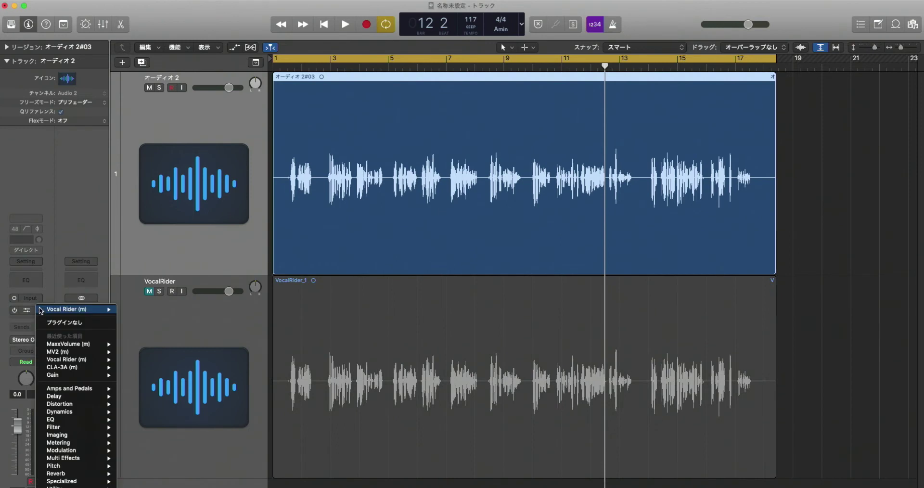
mouse_move(53, 346)
click(133, 357)
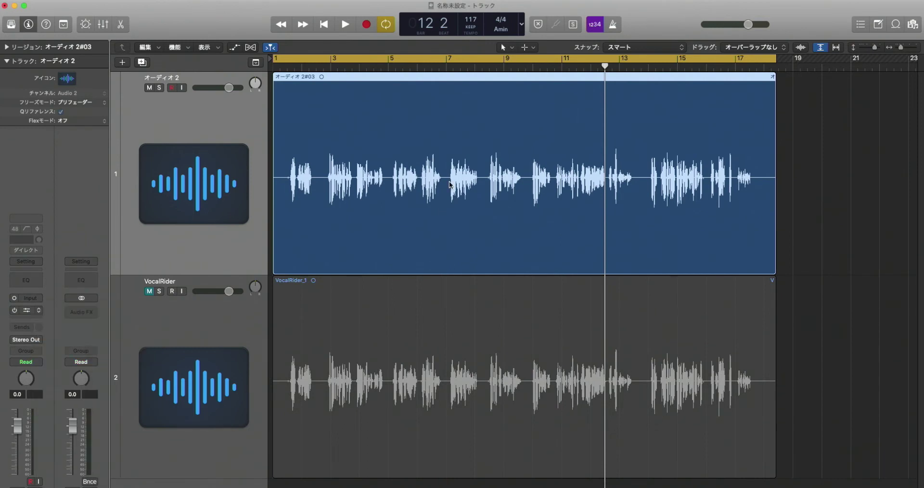
drag(113, 20, 525, 82)
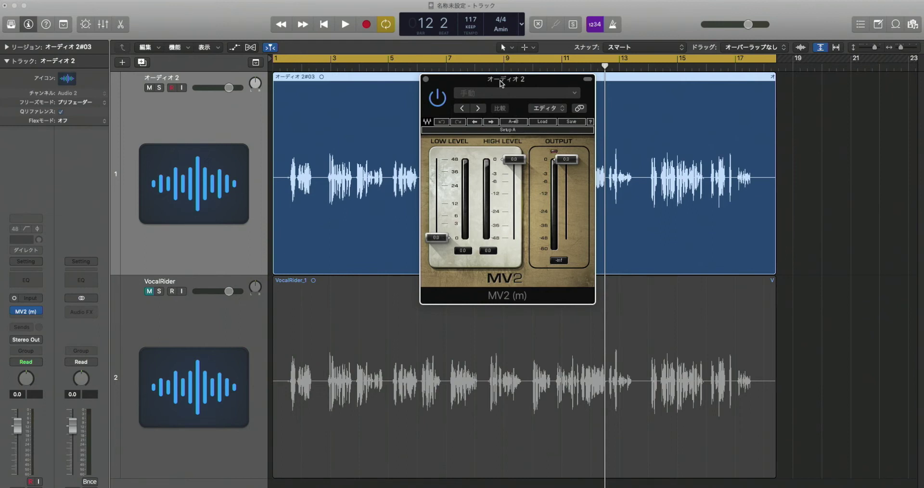
drag(530, 79, 521, 81)
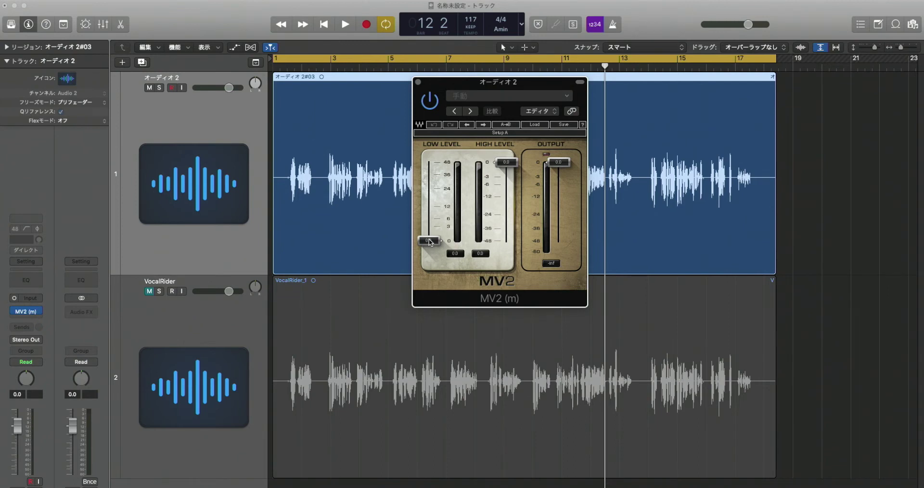
Step: Try MV2's Low Level at about 23 during playback, clear the clip indicators, and return it to 0.0
key(space)
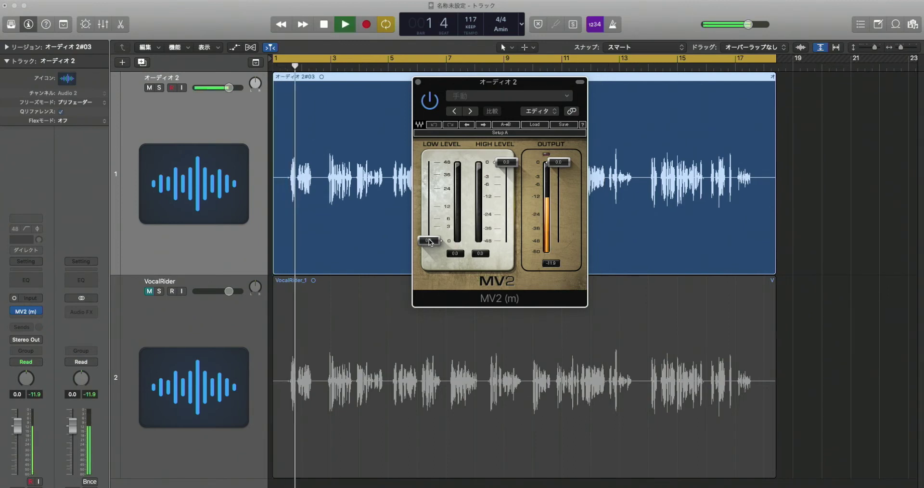
key(space)
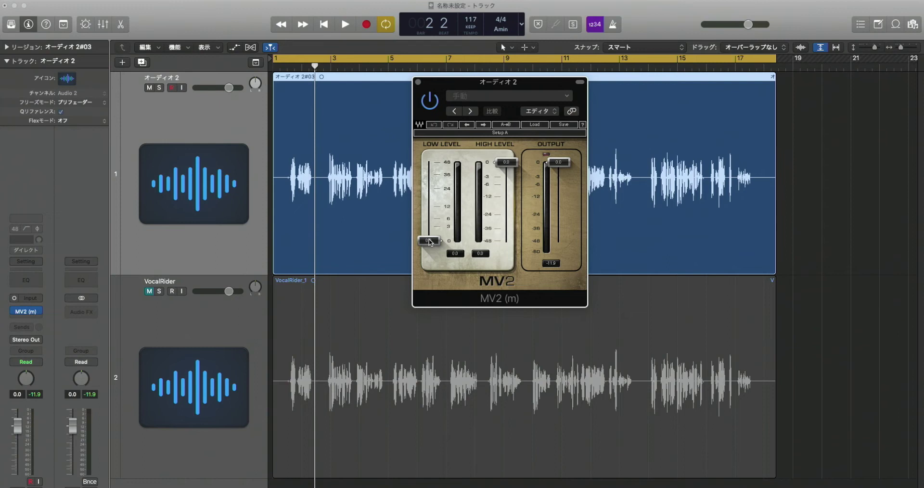
key(space)
drag(430, 242, 429, 189)
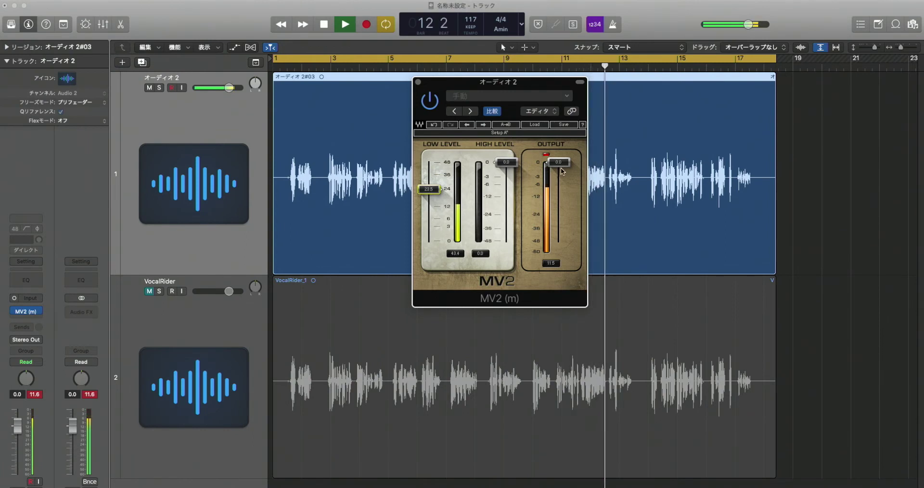
click(546, 154)
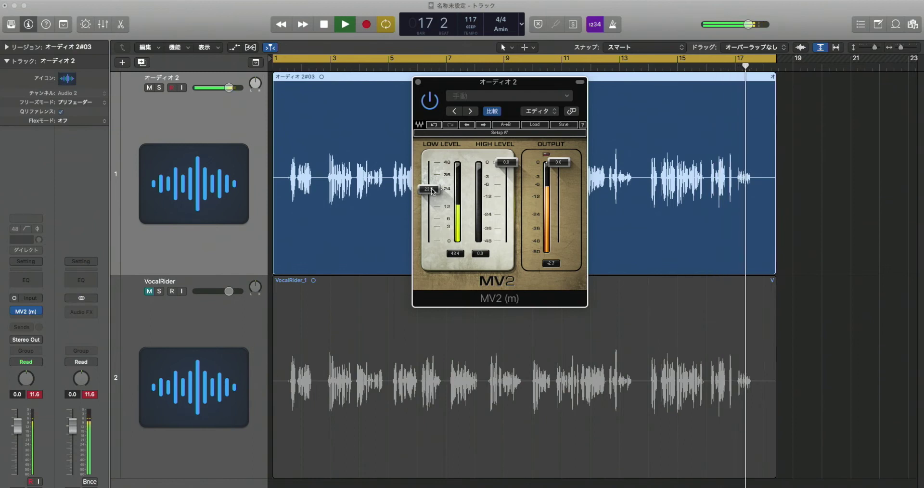
key(space)
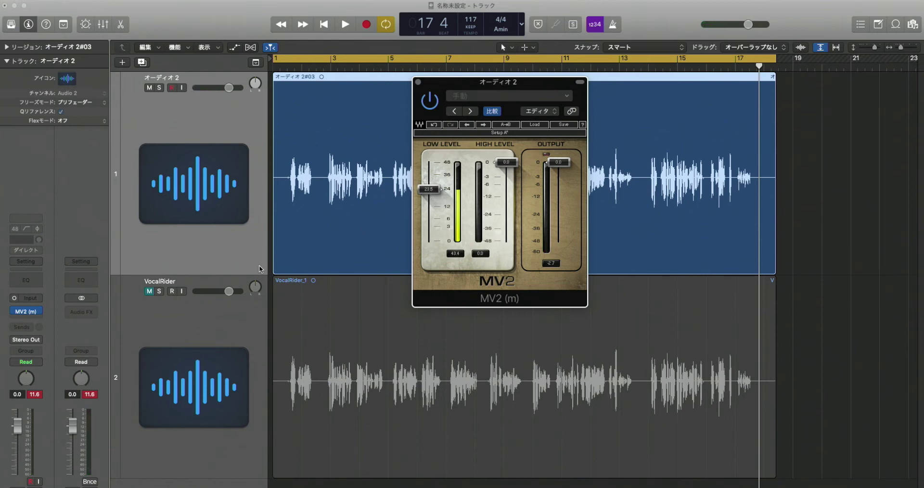
click(37, 394)
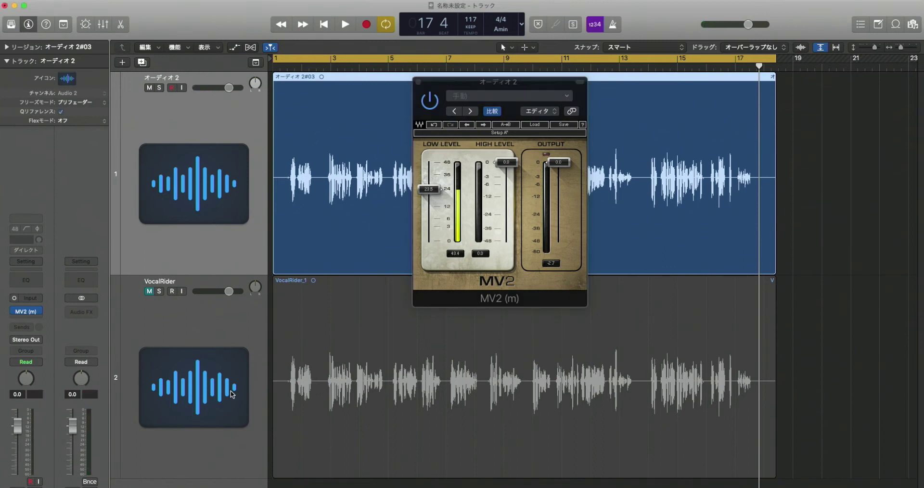
click(429, 189)
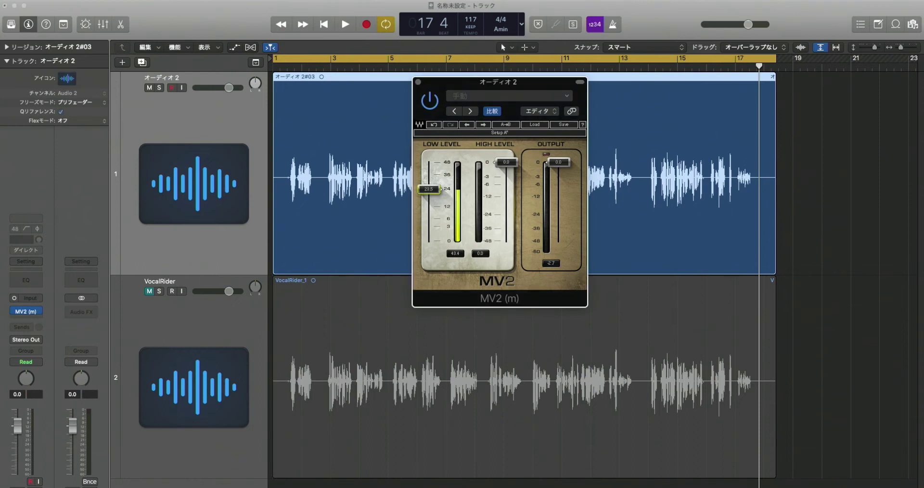
drag(428, 188, 429, 241)
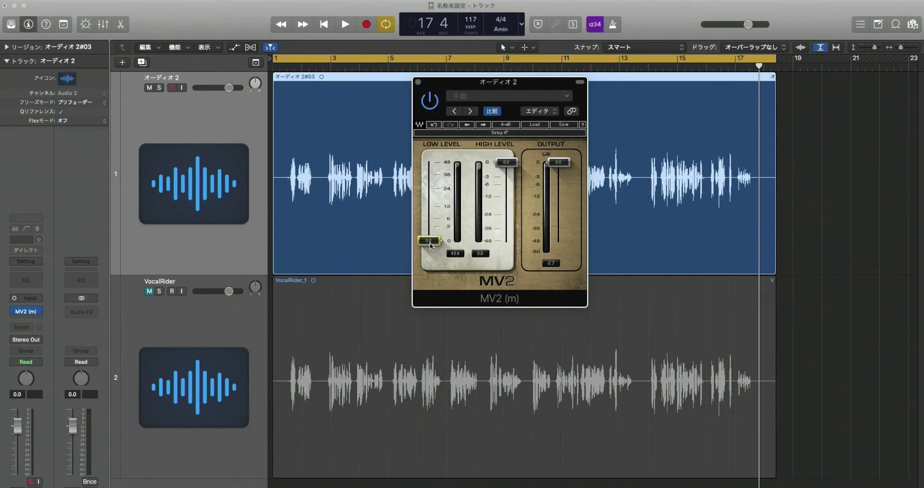
Step: Play the vocal from the start and set MV2's Low Level to 9.2 while listening, then stop playback
key(space)
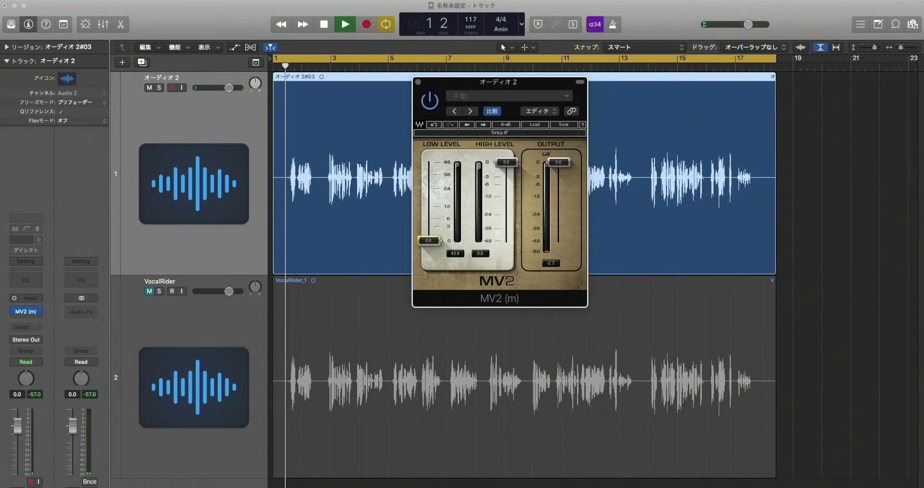
drag(430, 243, 429, 211)
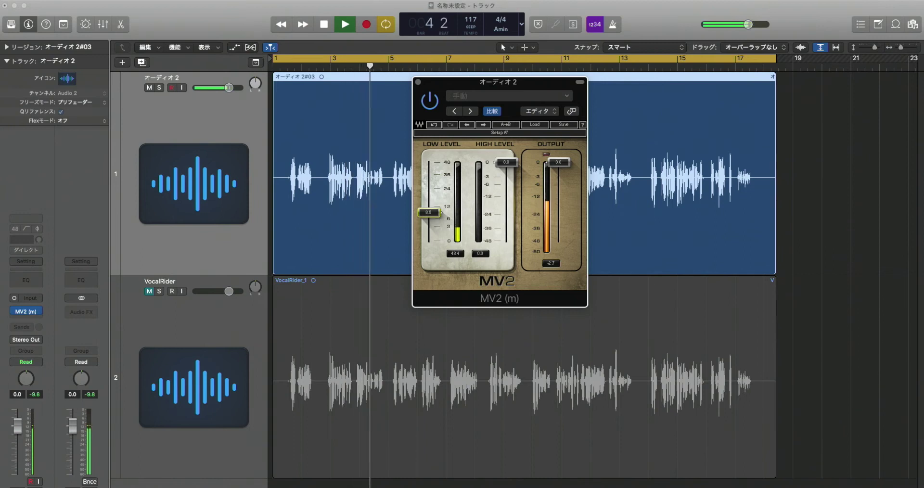
drag(429, 211, 429, 214)
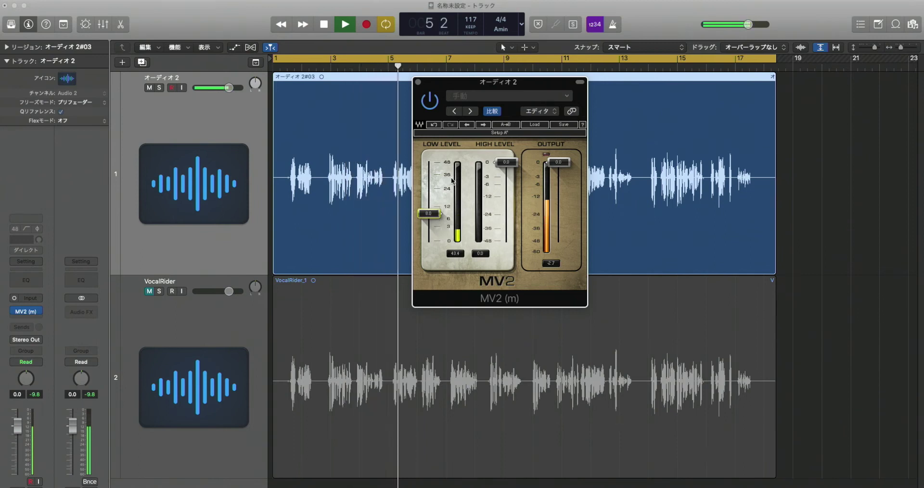
drag(467, 80, 138, 86)
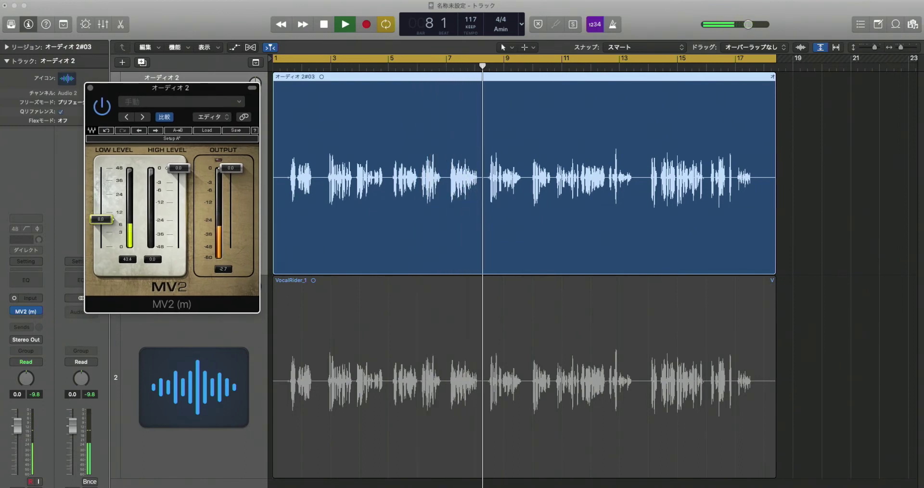
drag(103, 221, 103, 231)
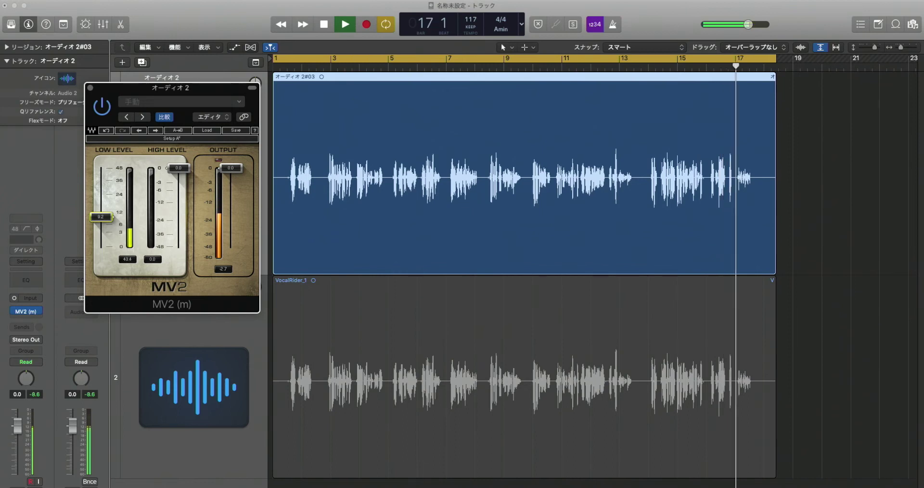
key(space)
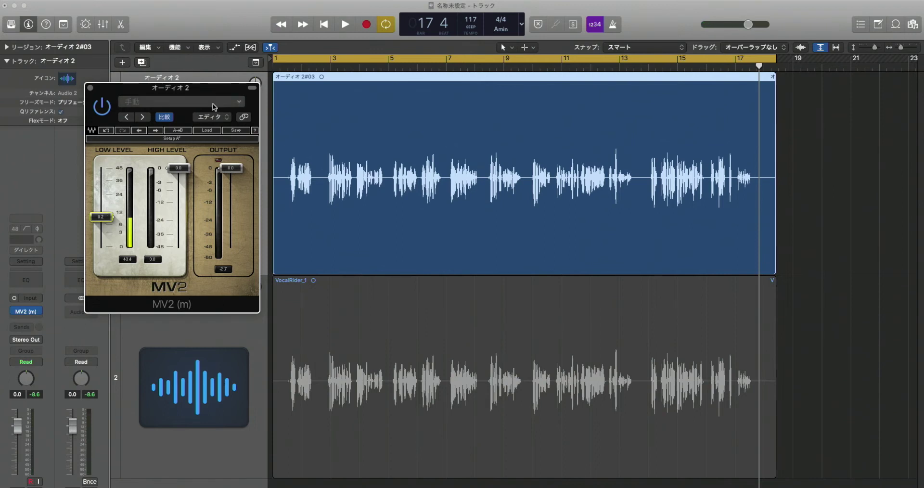
drag(203, 89, 587, 110)
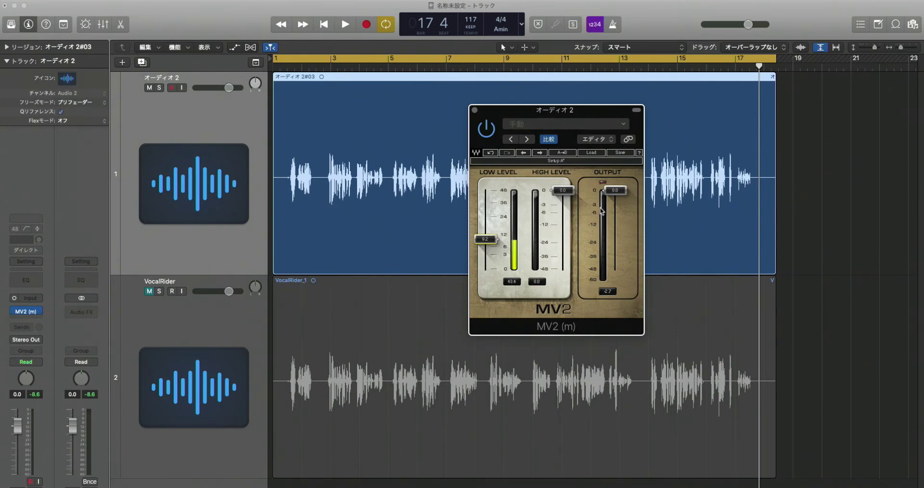
mouse_move(615, 192)
mouse_down()
mouse_move(615, 274)
mouse_move(615, 190)
mouse_up()
mouse_move(615, 190)
mouse_down()
mouse_move(615, 238)
mouse_move(614, 195)
mouse_up()
click(603, 182)
mouse_move(615, 190)
mouse_down()
mouse_move(615, 202)
mouse_move(611, 191)
mouse_up()
Step: Set MV2's High Level to -10.1 while playing the vocal, then stop playback
mouse_move(564, 195)
mouse_down()
mouse_move(564, 245)
mouse_move(564, 195)
mouse_up()
key(space)
drag(564, 195, 563, 218)
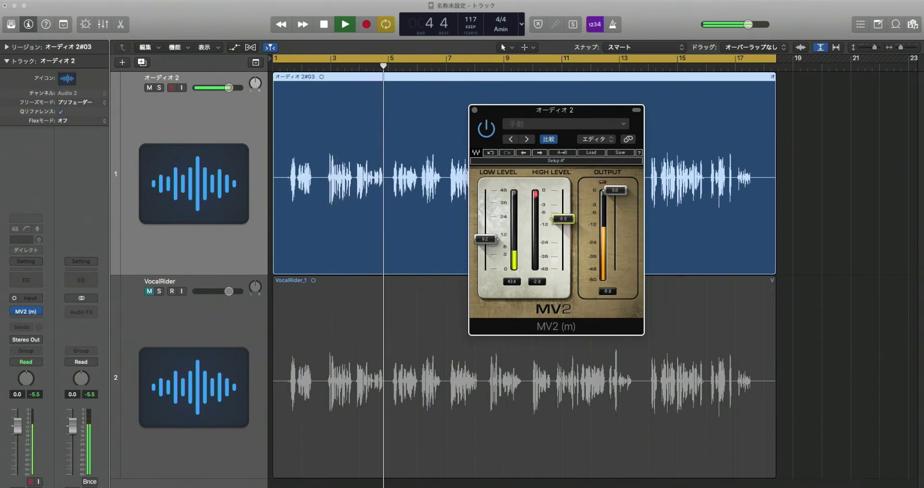
drag(563, 218, 563, 221)
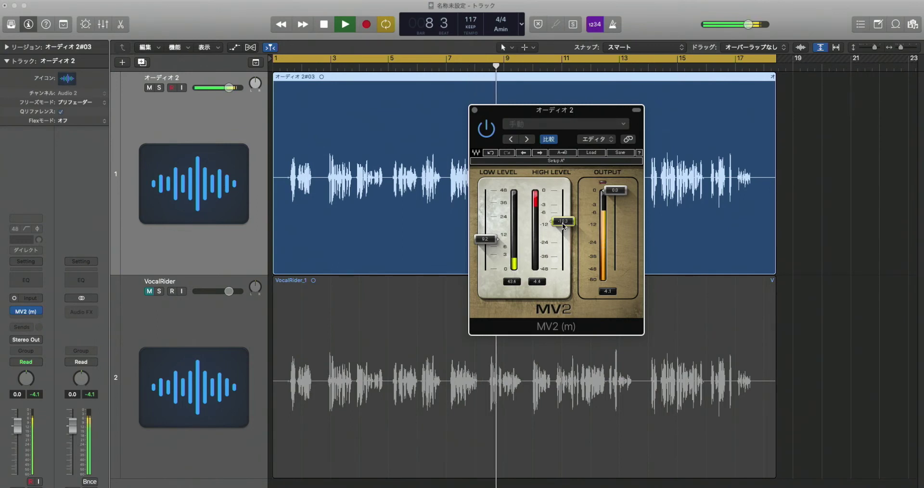
drag(564, 226, 564, 225)
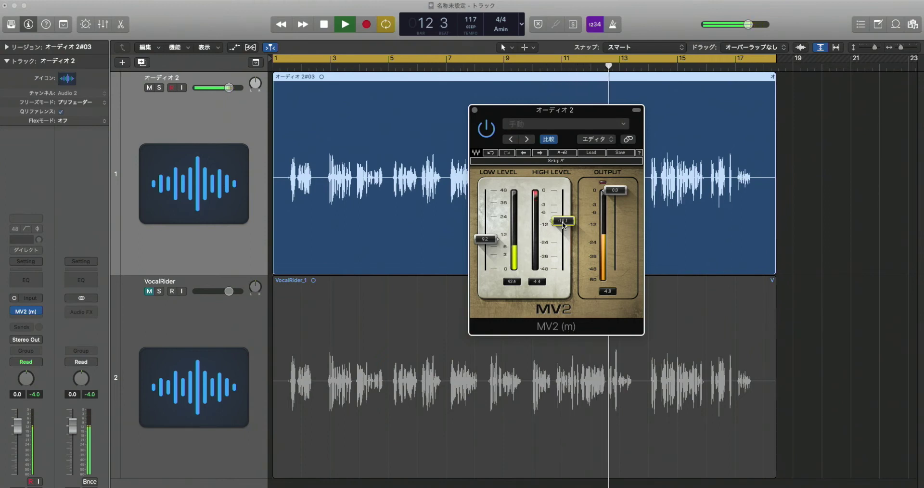
key(space)
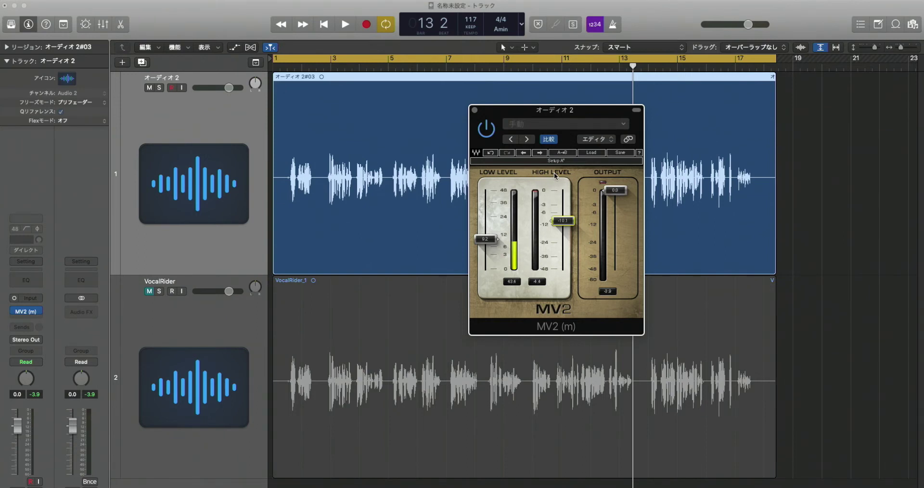
Step: Insert the mono Waves RVox (m) plug-in directly after MV2 on the オーディオ 2 track
click(34, 311)
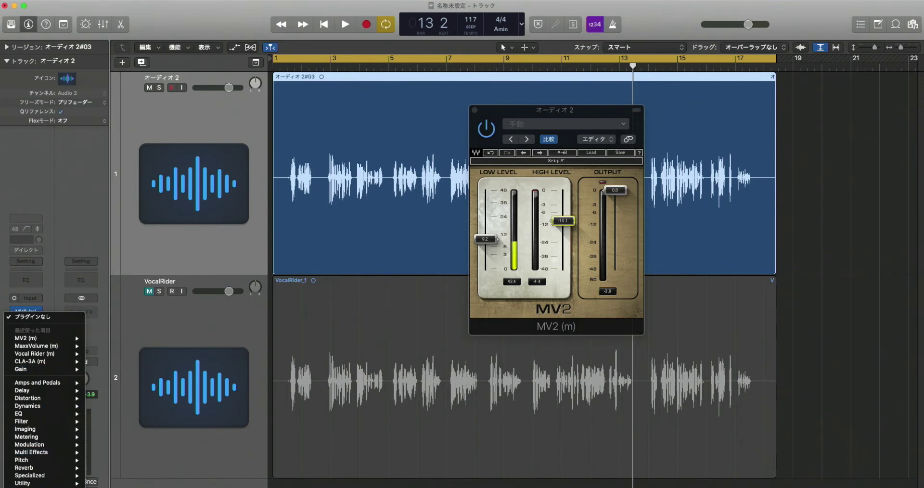
mouse_move(43, 483)
mouse_move(115, 486)
scroll(226, 373, down, 5)
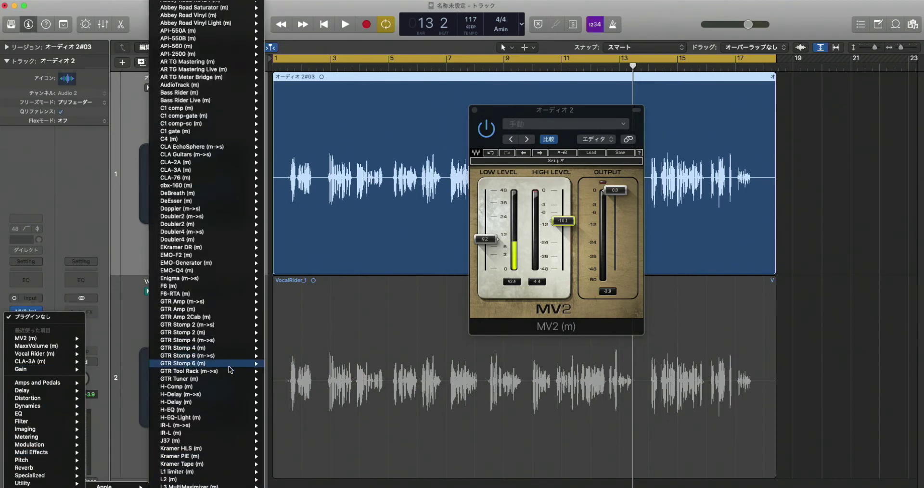
scroll(230, 370, down, 5)
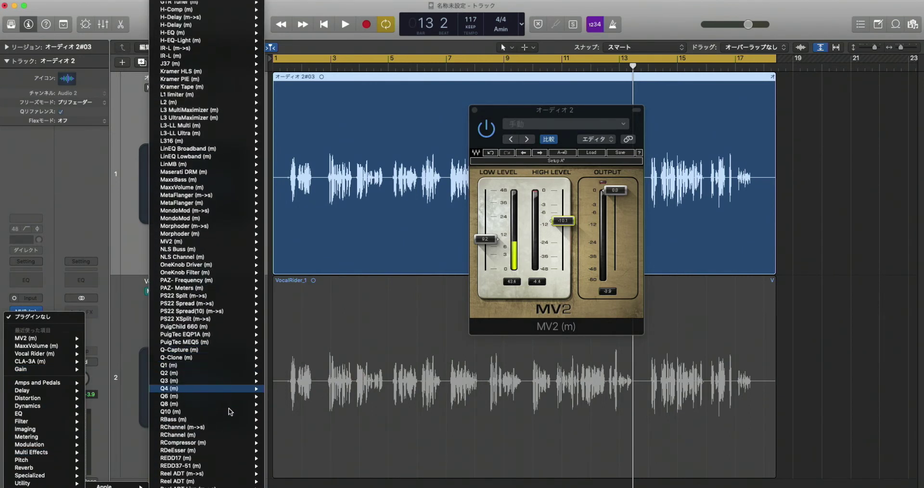
mouse_move(215, 466)
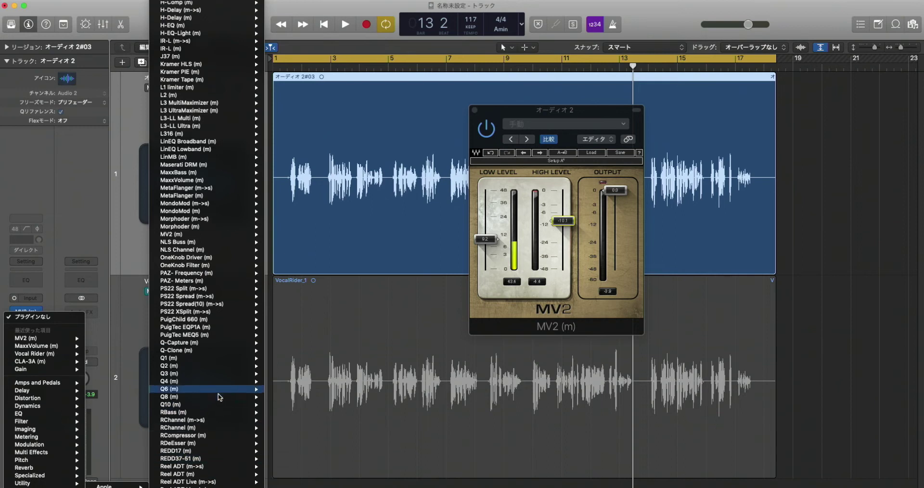
scroll(219, 394, down, 3)
scroll(219, 397, down, 3)
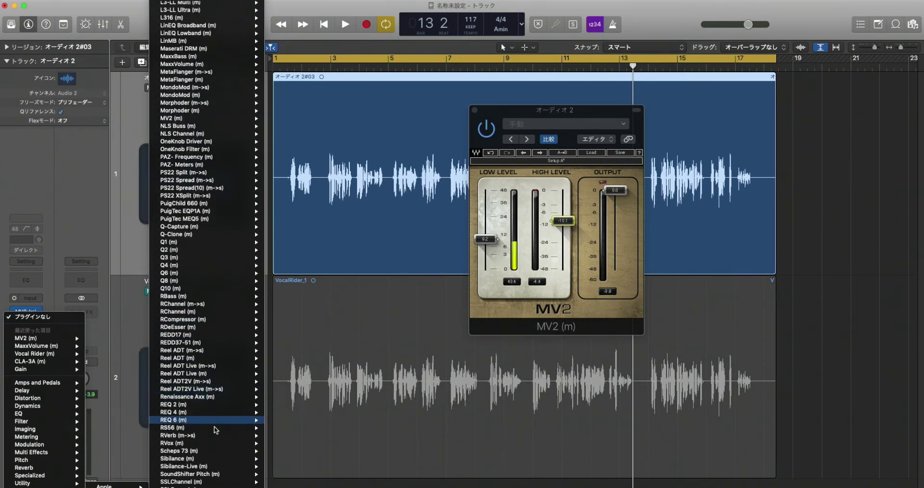
mouse_move(208, 443)
click(281, 443)
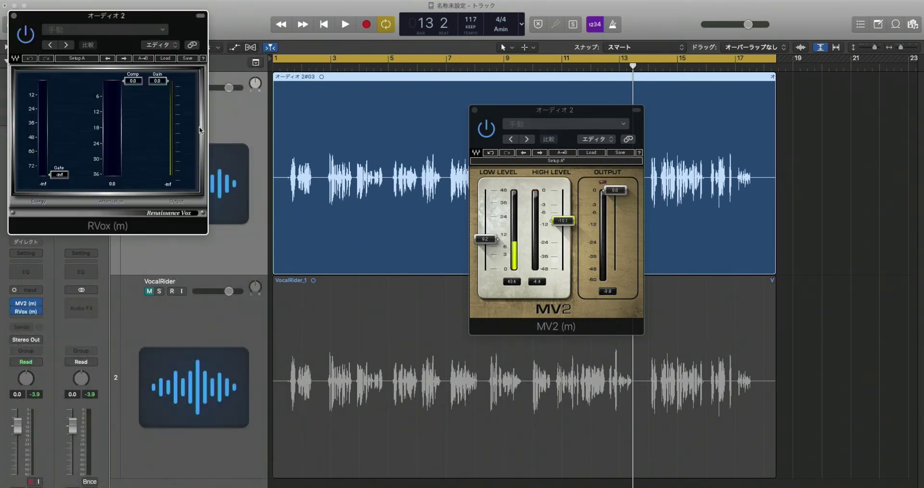
Step: Close the RVox window and remove RVox from the オーディオ 2 track's inserts
drag(76, 16, 228, 65)
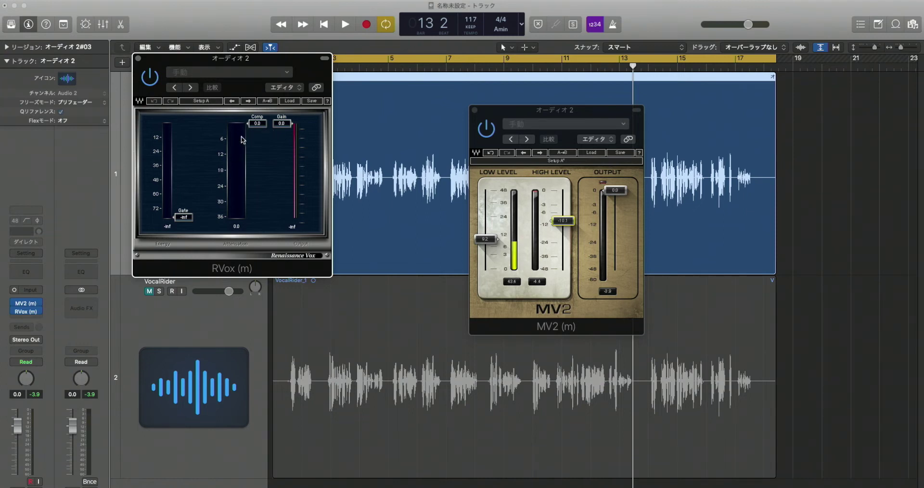
click(138, 58)
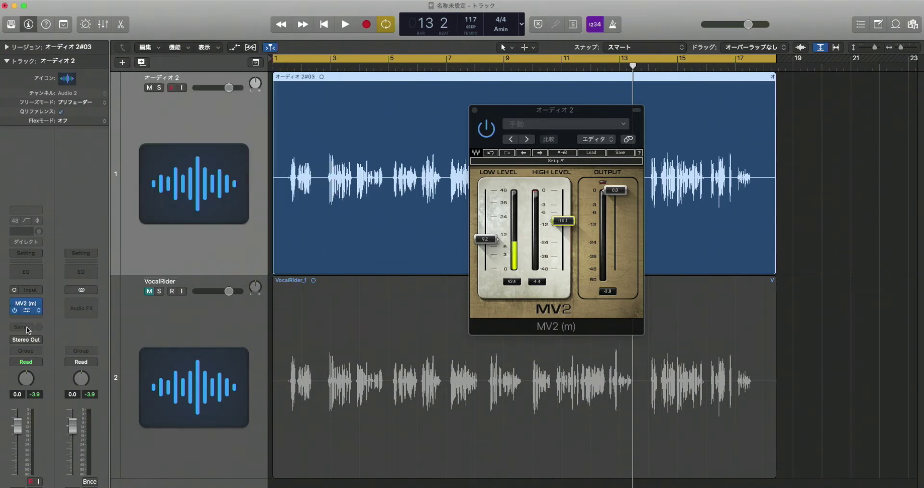
click(40, 310)
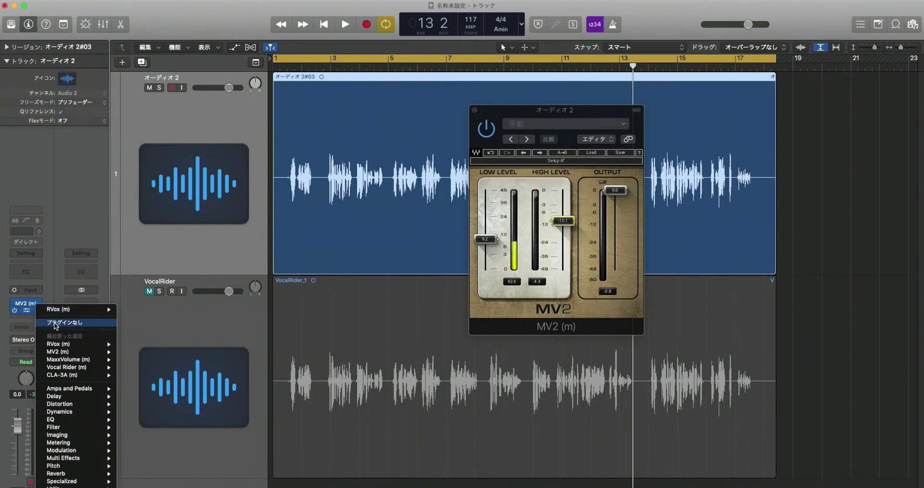
click(55, 326)
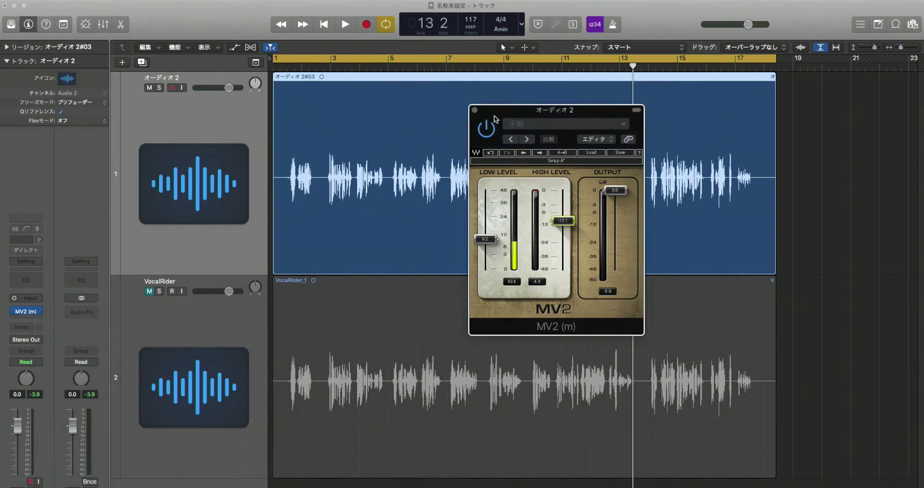
Step: Return MV2's Low Level to 0.0 and play a stretch of the vocal to hear it without low-level boost
drag(497, 118, 455, 123)
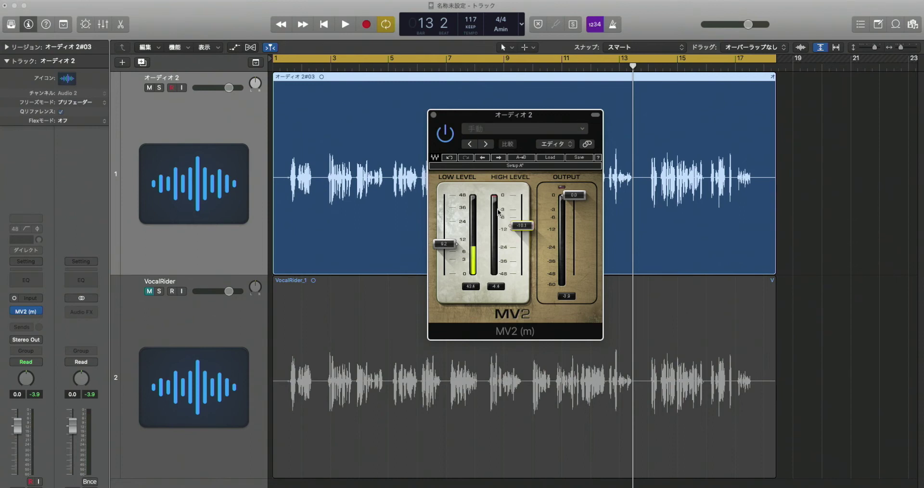
drag(444, 244, 444, 274)
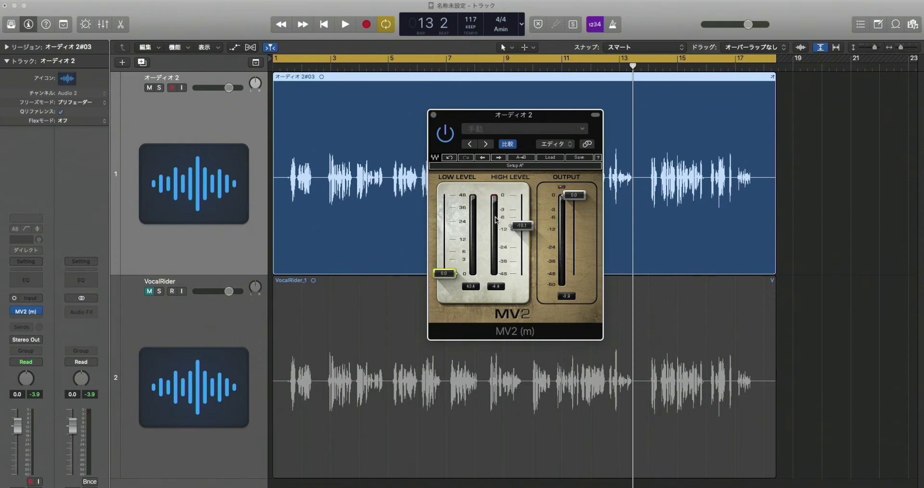
key(space)
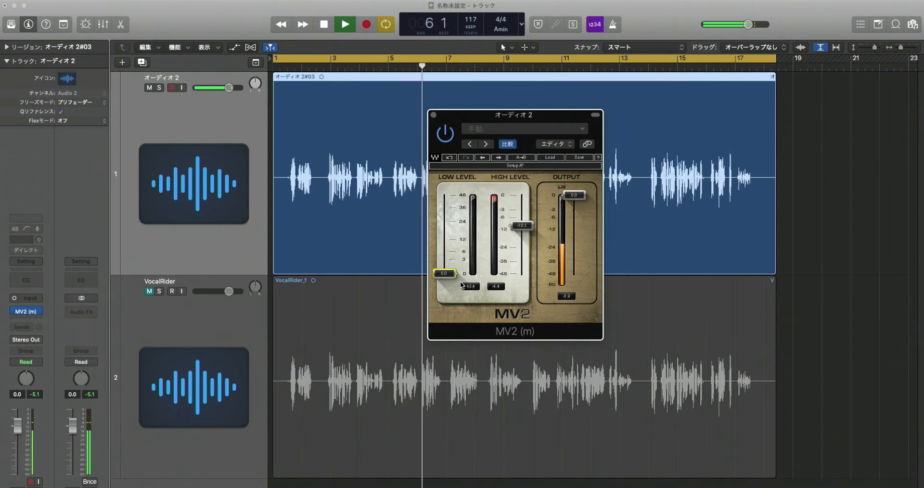
key(space)
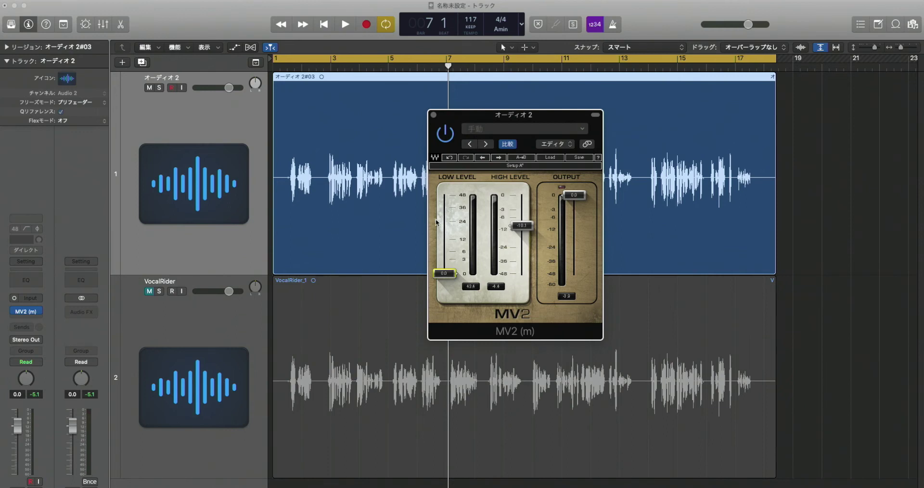
Step: Raise MV2's Low Level to 13.0 during playback, then with playback stopped set High Level to 0.0 and close the plug-in window
key(space)
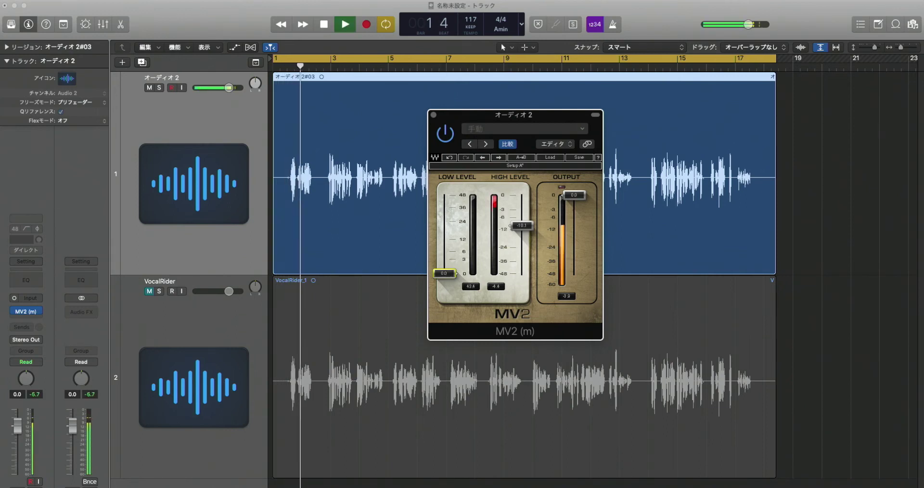
drag(444, 274, 443, 238)
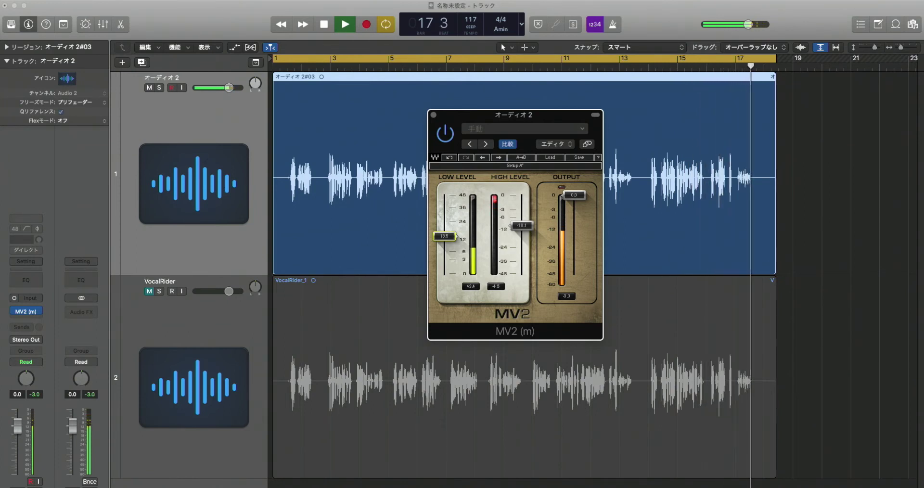
key(space)
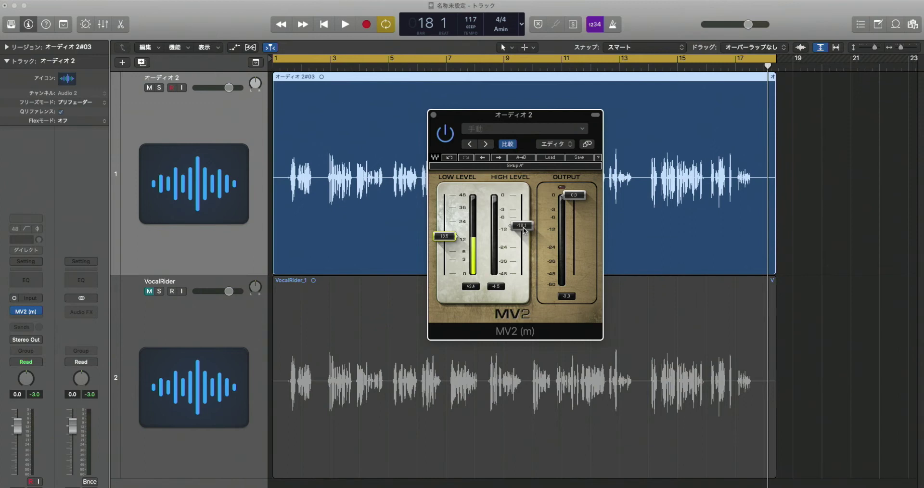
drag(523, 230, 518, 159)
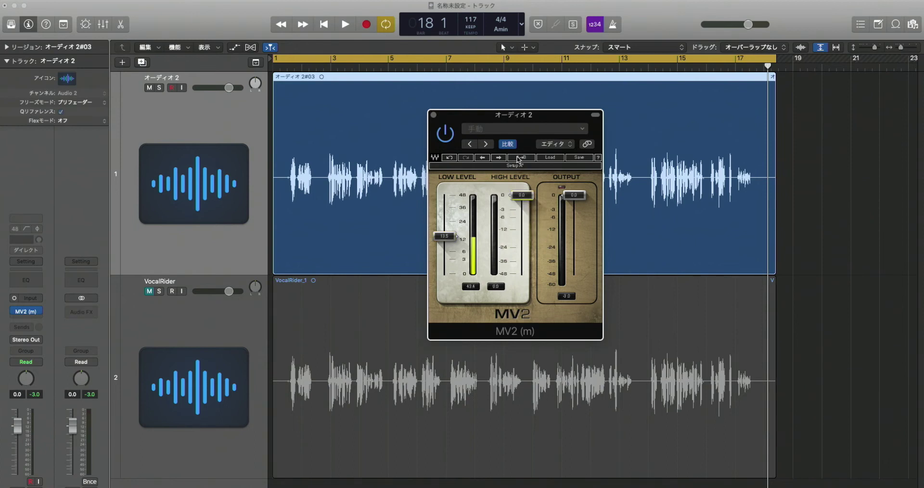
click(434, 116)
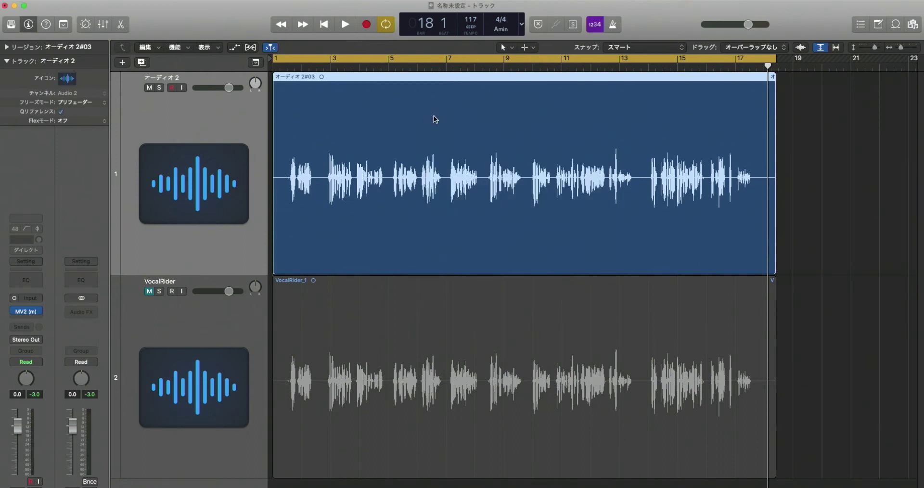
Step: Bounce the オーディオ 2#03 region in place to a new track named MV2
key(ctrl+b)
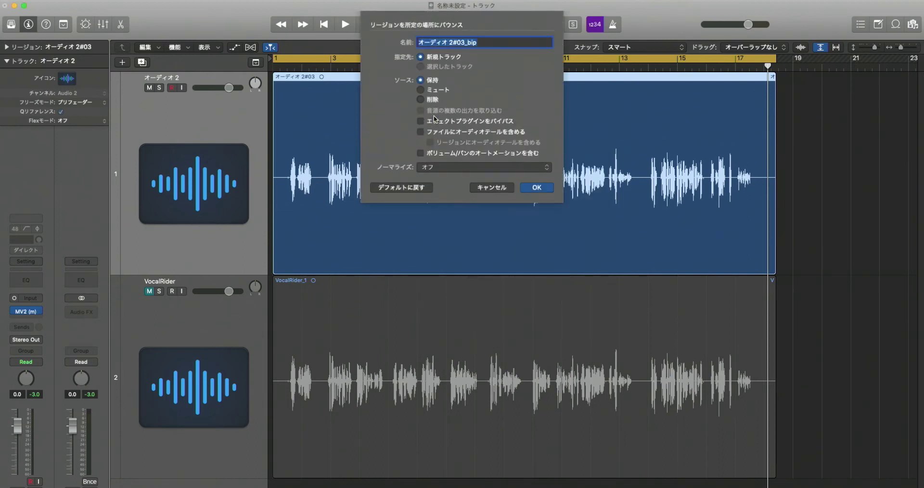
key(BackSpace)
text(abc)
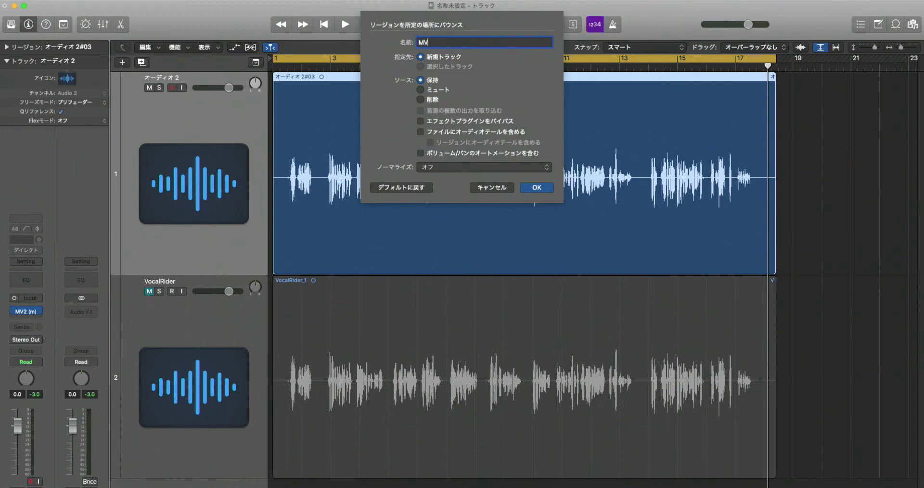
key(Return)
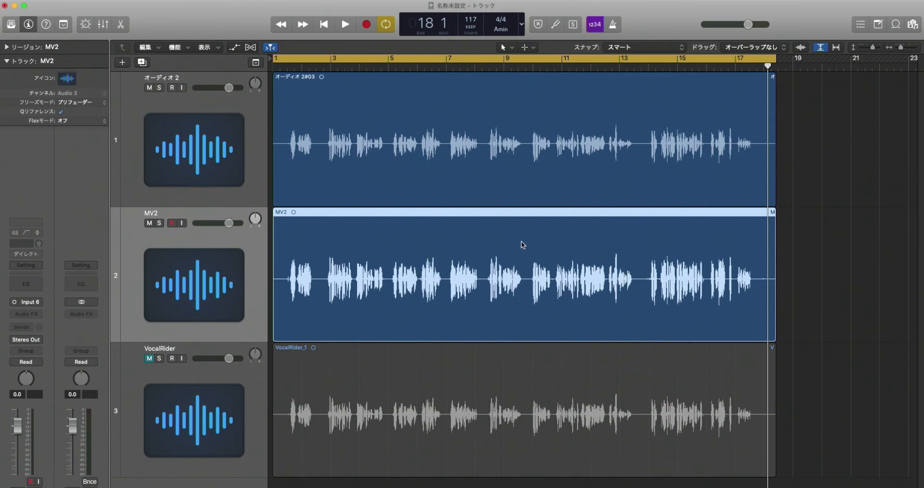
Step: Normalize the MV2 and VocalRider_1 audio files in the file editor, then close the editor
double_click(363, 291)
click(224, 377)
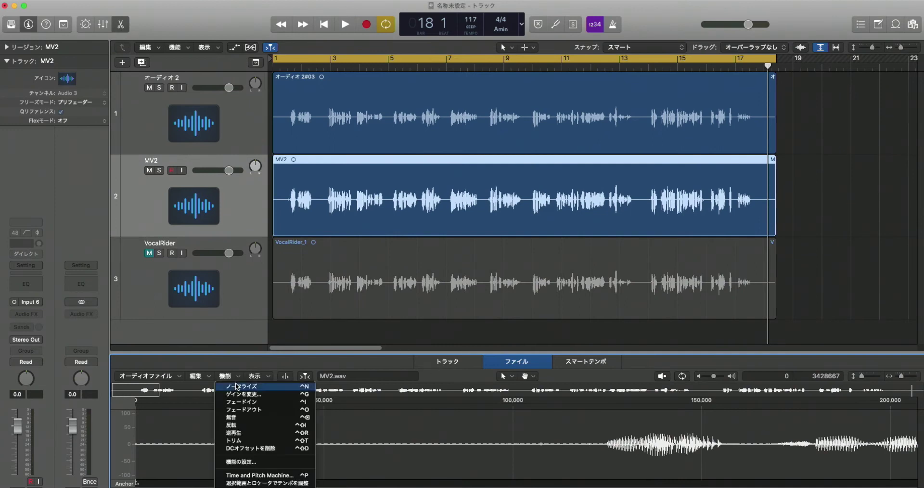
click(236, 386)
click(417, 297)
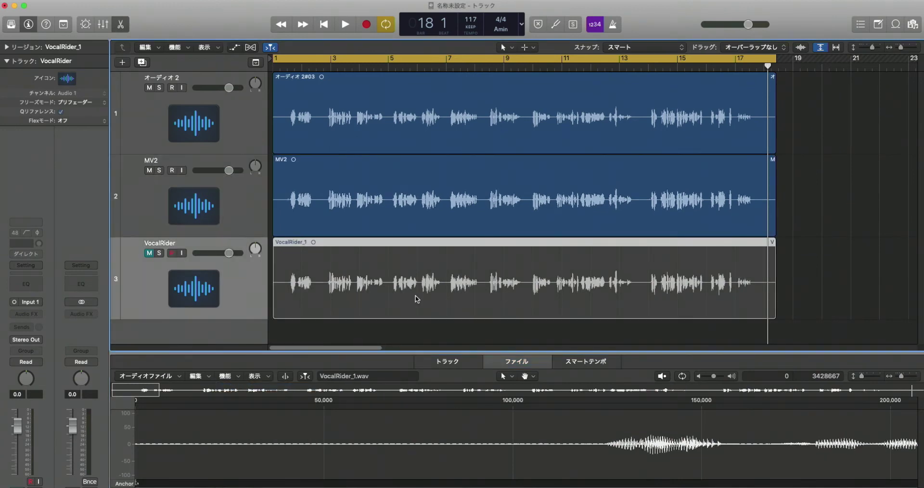
click(233, 384)
click(236, 386)
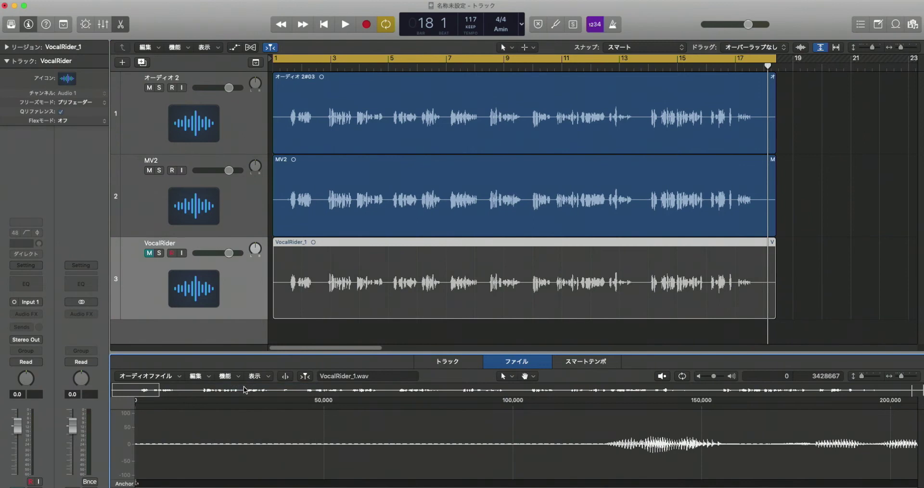
click(121, 24)
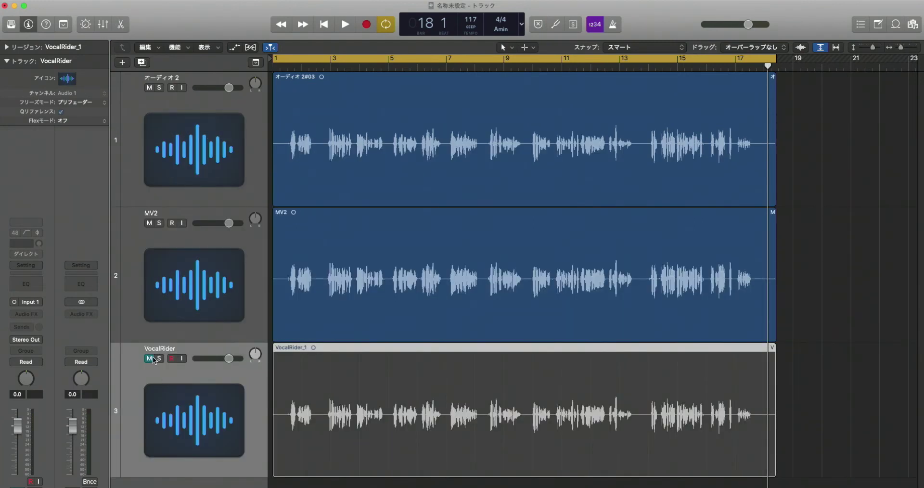
Step: Unmute the VocalRider track and select each of the three tracks in turn to compare their waveforms
click(182, 346)
click(259, 118)
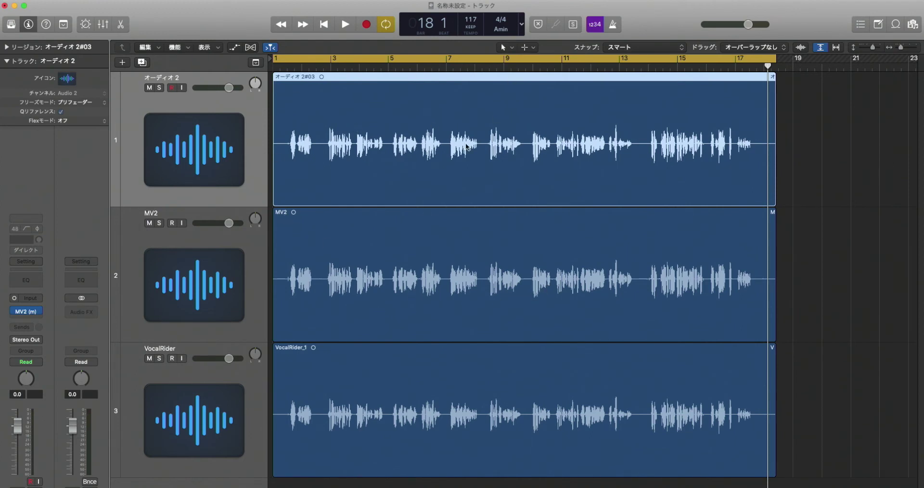
click(255, 240)
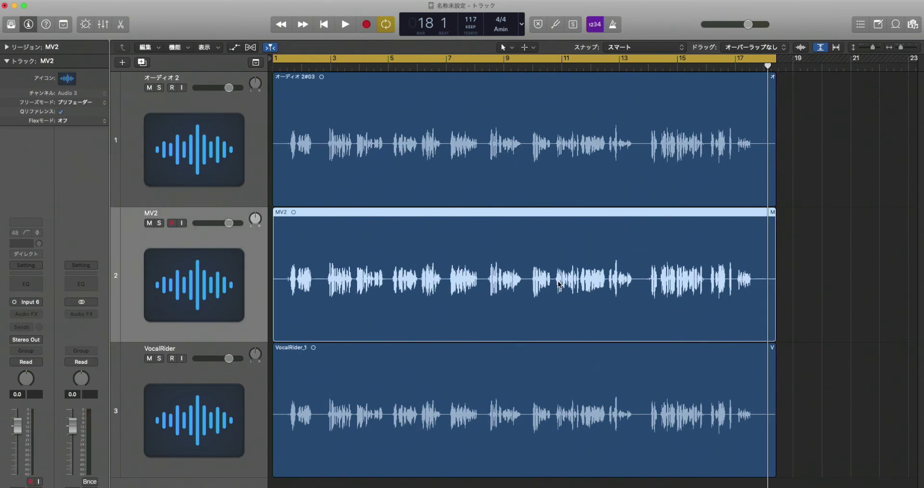
click(255, 384)
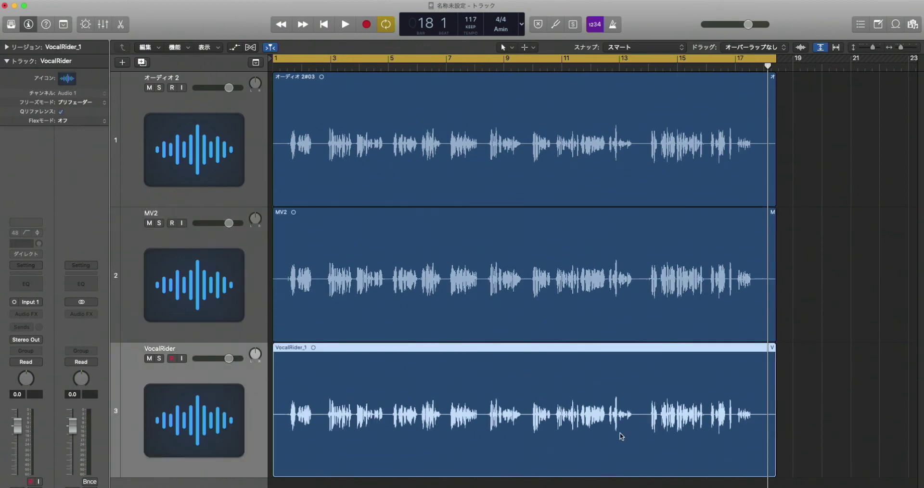
click(529, 308)
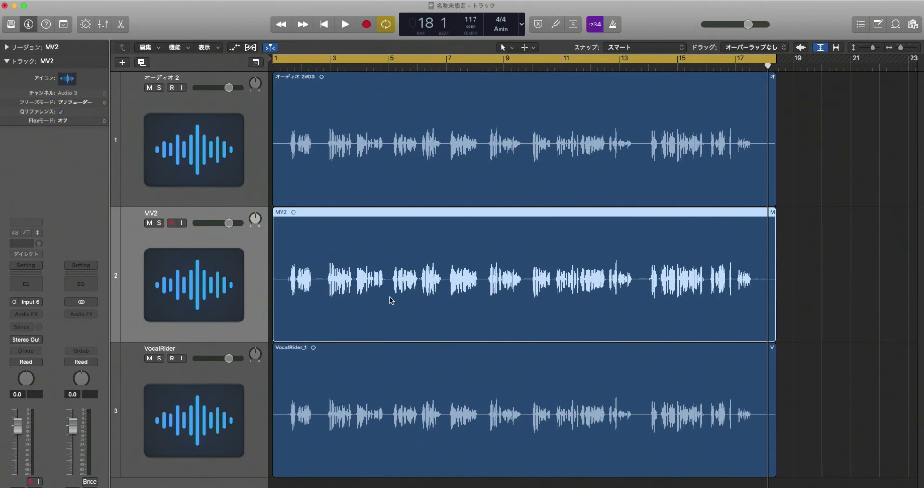
Step: Mute the MV2 and VocalRider tracks and select the オーディオ 2 track
click(149, 224)
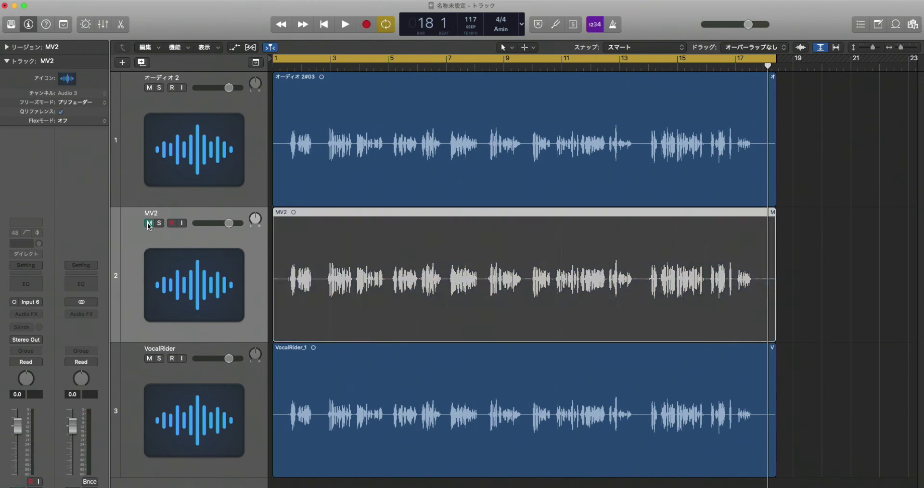
click(149, 358)
click(240, 195)
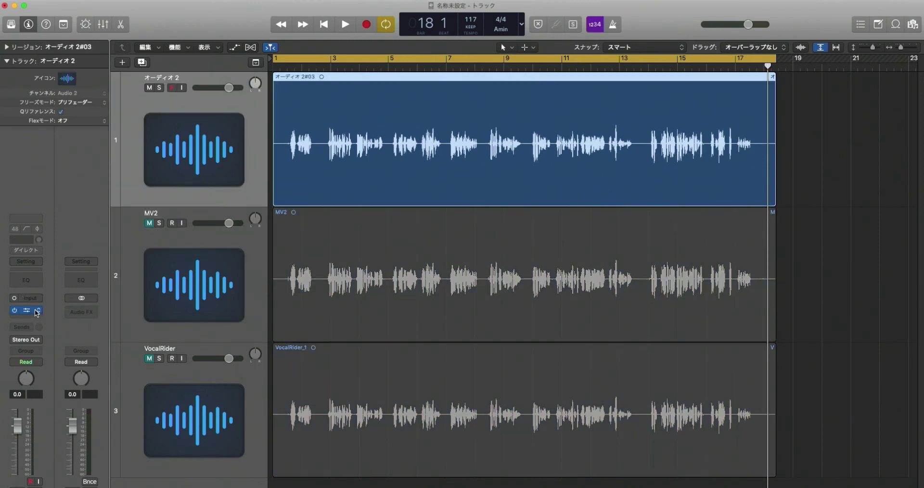
Step: Replace MV2 with the mono MaxxVolume (m) plug-in on the オーディオ 2 track and place its window over the arrangement
click(39, 311)
mouse_move(111, 360)
click(140, 360)
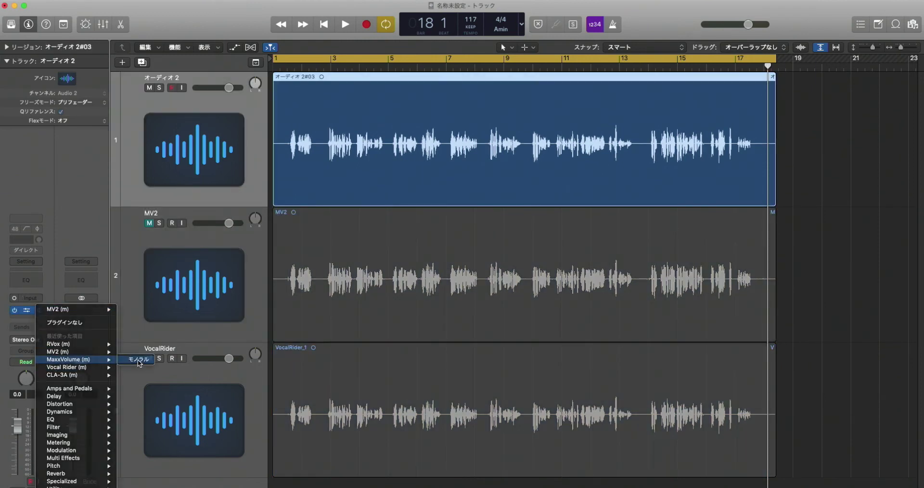
drag(205, 21, 602, 106)
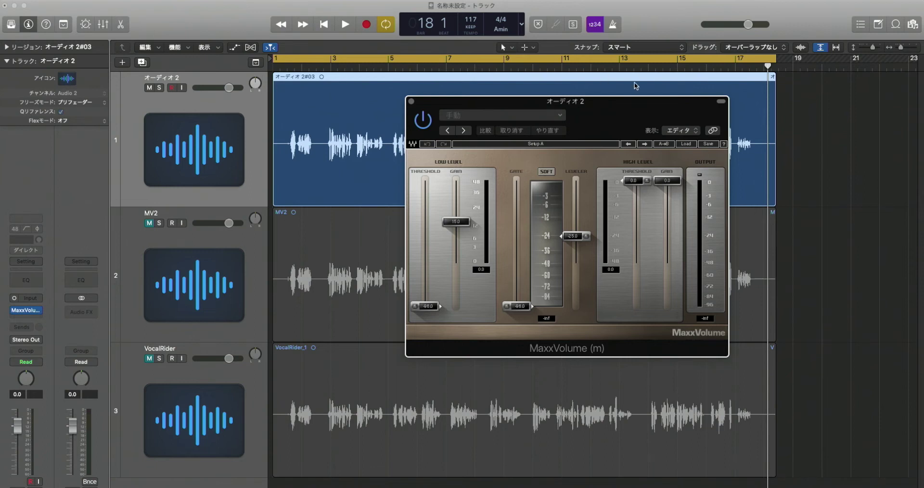
drag(591, 107, 506, 130)
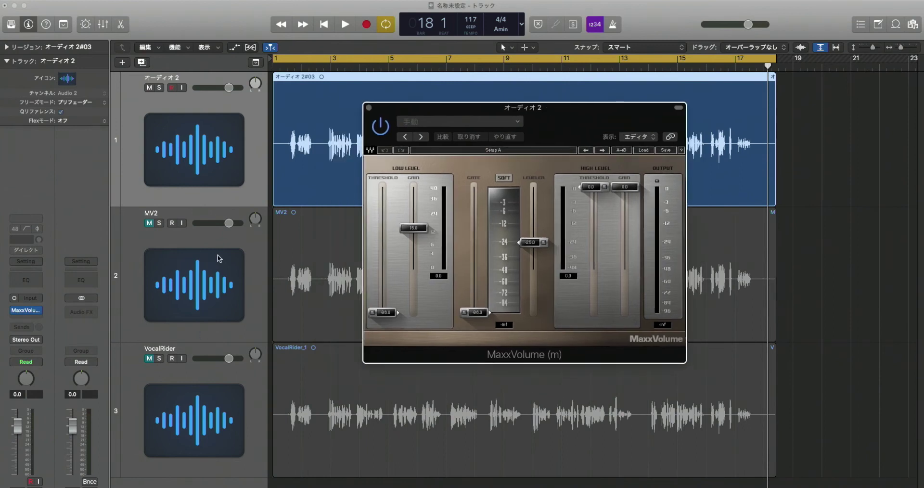
Step: Insert the mono MV2 (m) after MaxxVolume and arrange both plug-in windows side by side to compare their controls
click(33, 311)
mouse_move(38, 354)
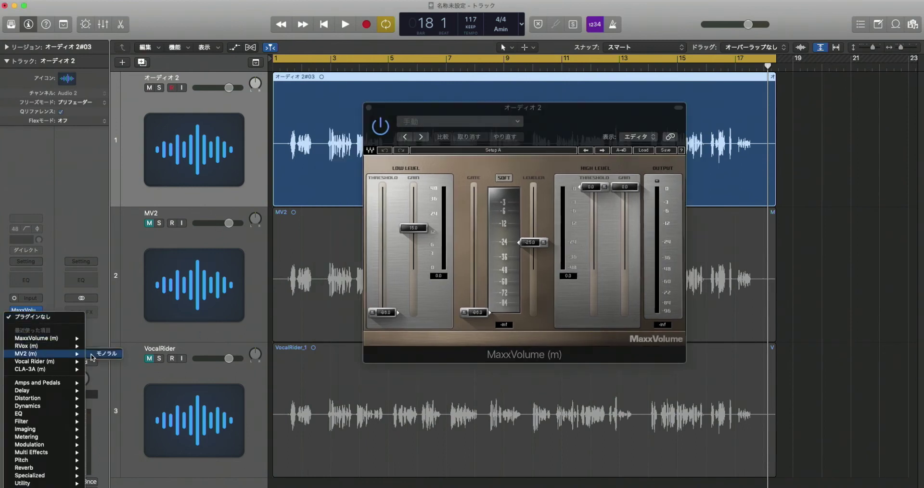
click(101, 357)
drag(154, 16, 327, 107)
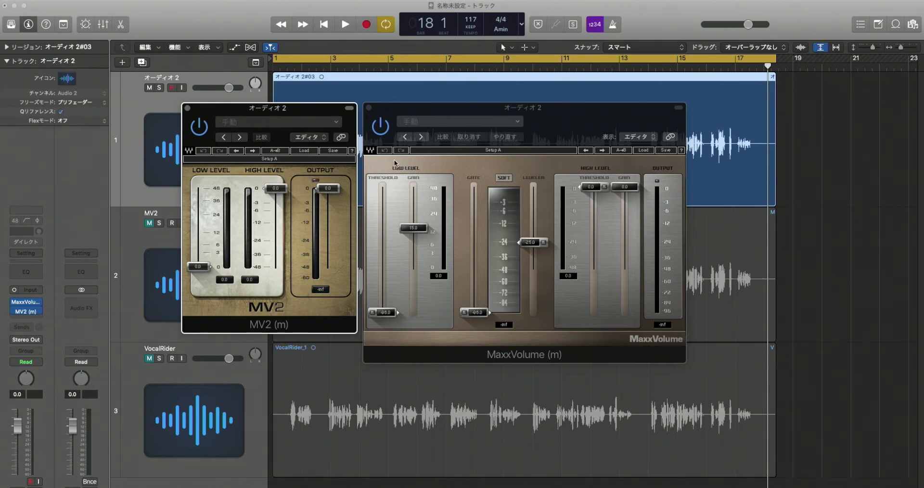
drag(449, 108, 458, 108)
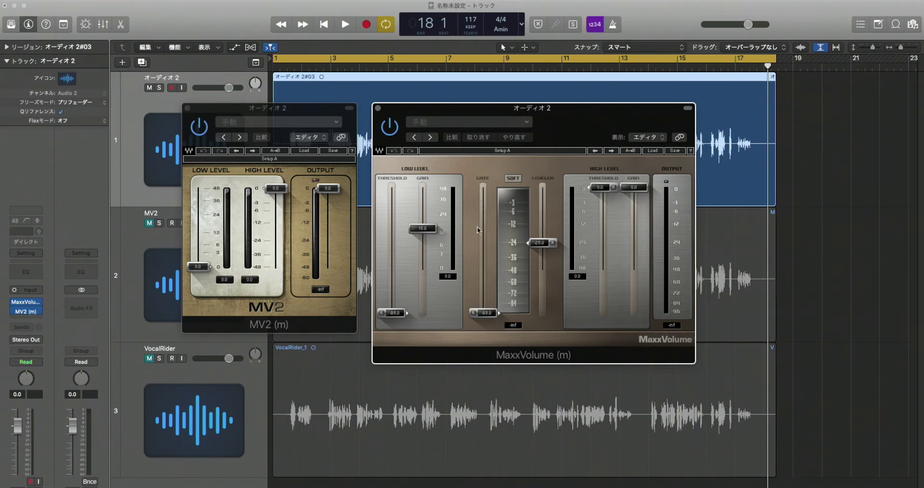
click(512, 179)
Step: Close the MV2 window and remove MV2 from the slot after MaxxVolume
click(187, 108)
click(38, 311)
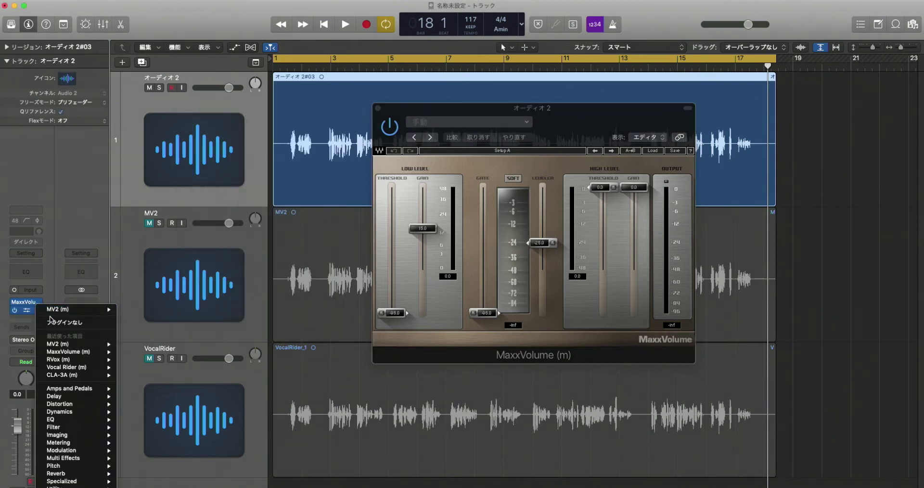
click(56, 322)
Step: Move the MaxxVolume window clear and switch on its Low Level section
drag(469, 109, 390, 143)
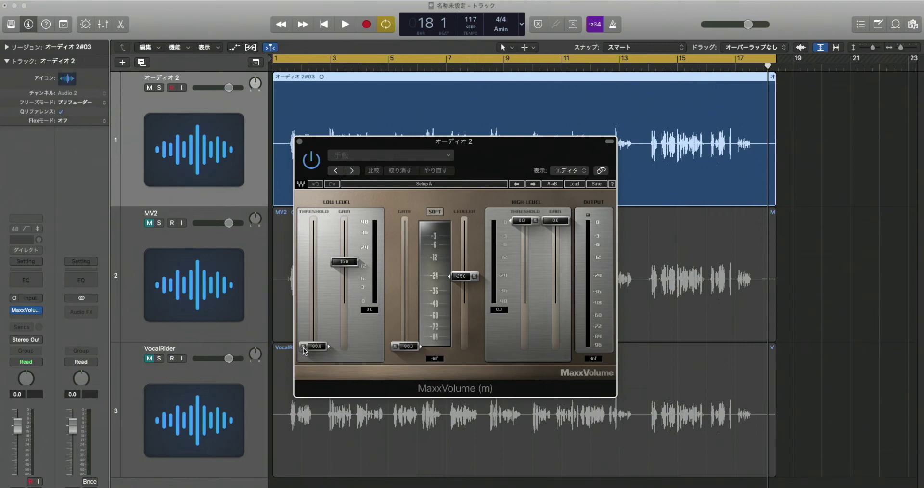
click(303, 346)
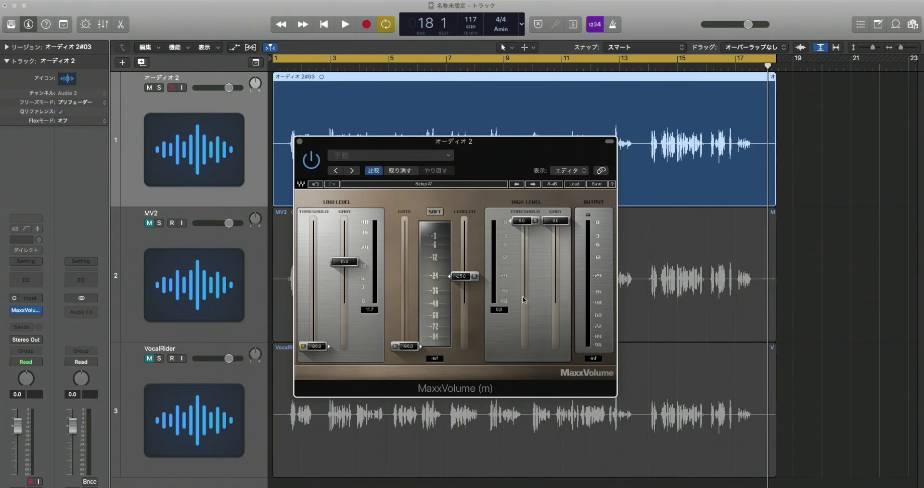
Step: Try the on/off switches of MaxxVolume's Gate, Leveler and High Level sections one after another
click(395, 345)
click(474, 277)
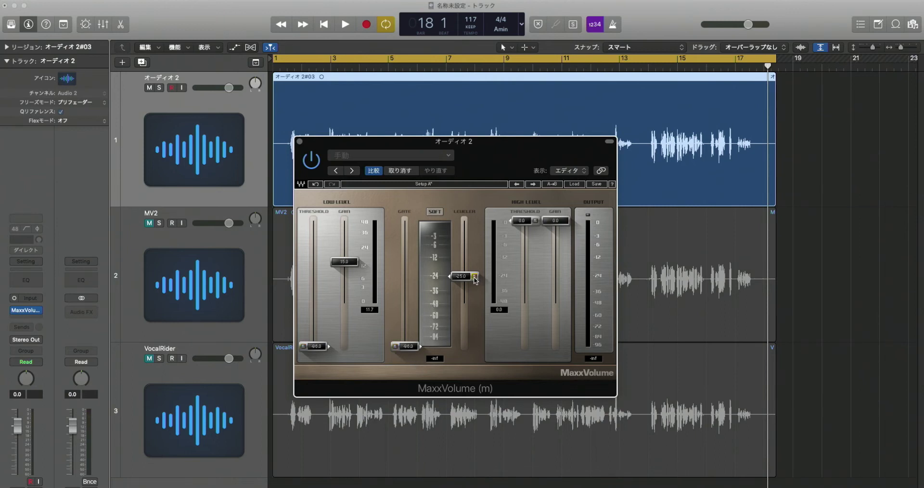
click(536, 221)
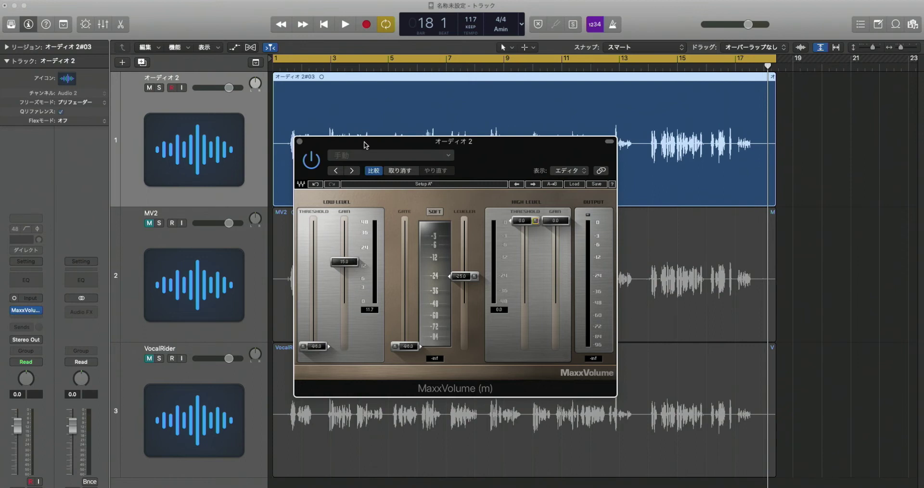
Step: Move the MaxxVolume window aside, set the Low Level threshold to -20.0 and reset its gain to 0.0
drag(366, 145, 453, 154)
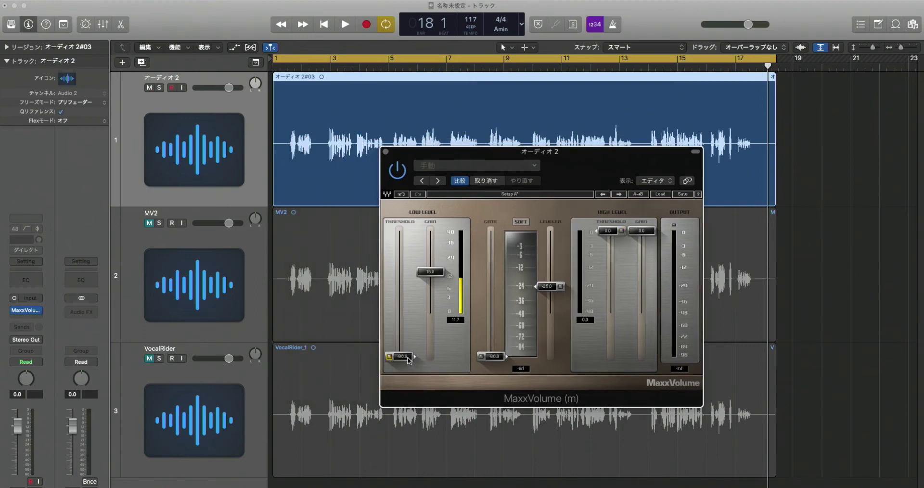
drag(401, 356, 402, 279)
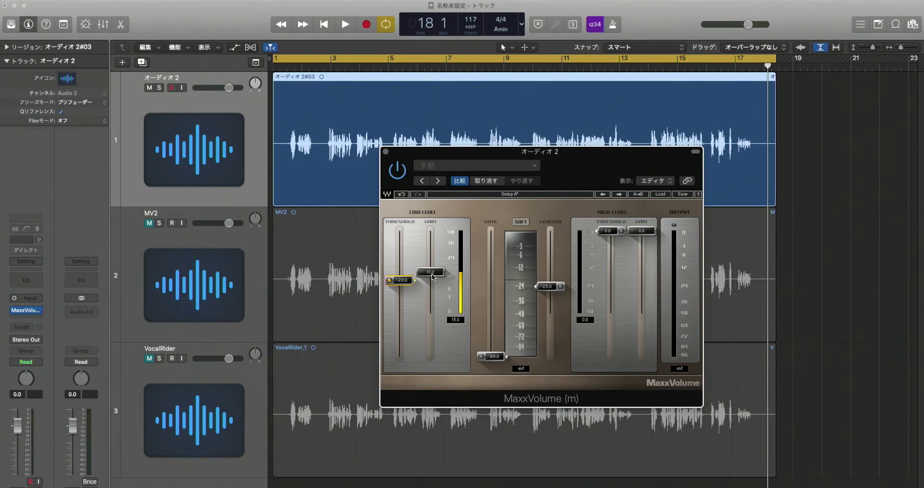
drag(429, 272, 430, 231)
alt+click(430, 231)
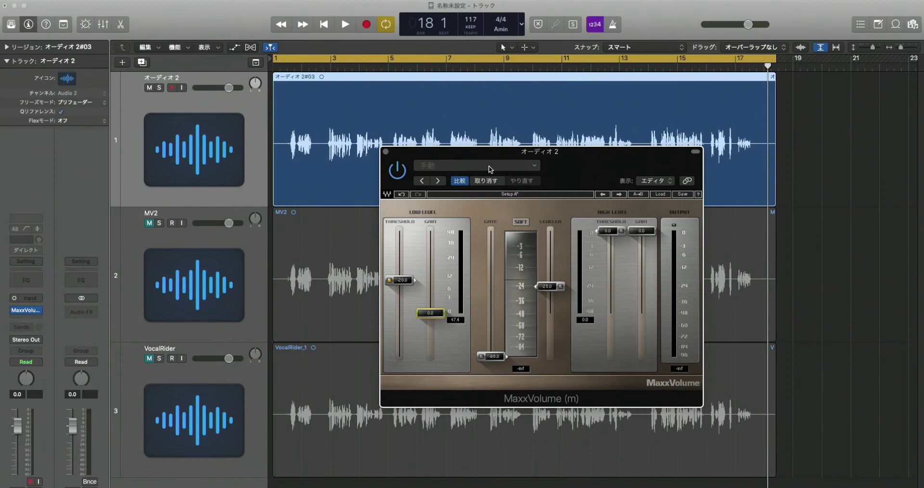
Step: Close MaxxVolume, turn off cycle mode and audition the quiet last phrase at bar 17 of the オーディオ 2 region
click(386, 151)
click(736, 145)
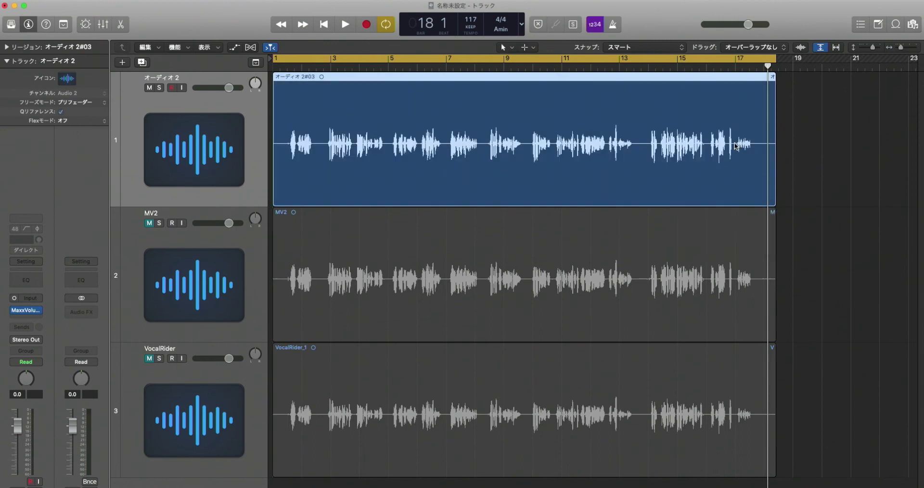
key(c)
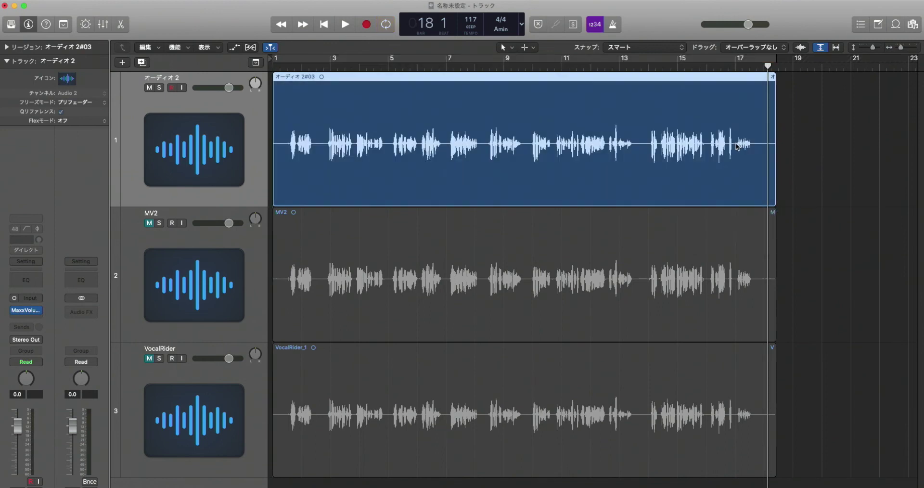
drag(737, 145, 754, 148)
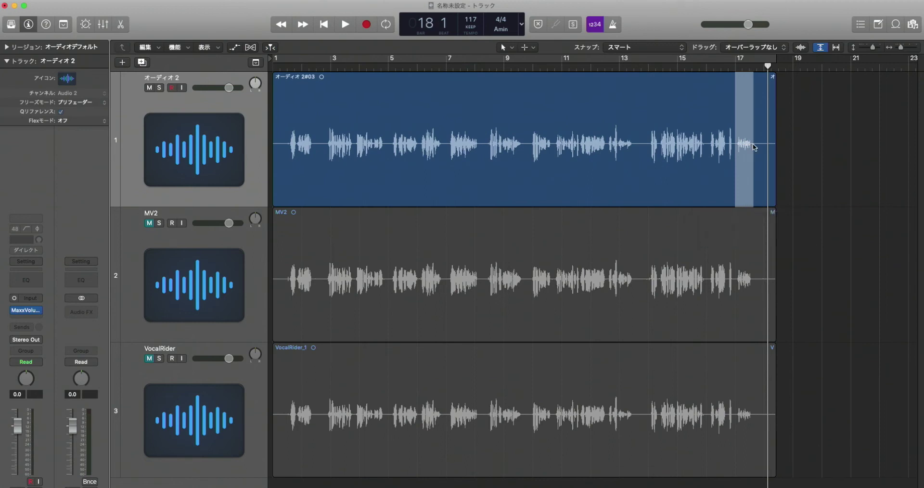
key(space)
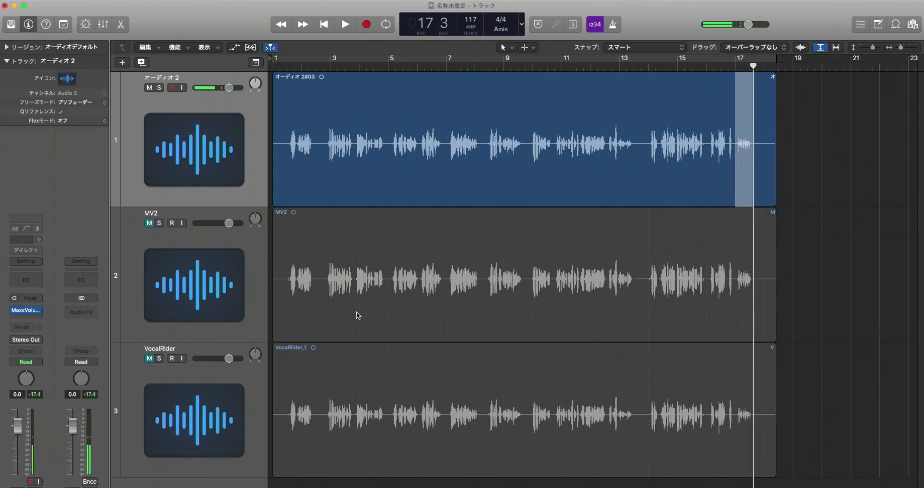
key(space)
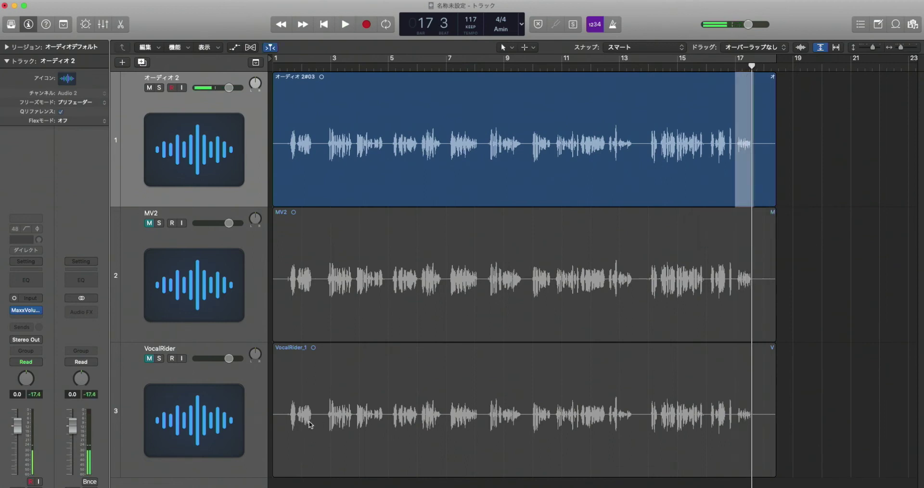
Step: Raise MaxxVolume's Low Level threshold to -14.0 and close the plug-in window again
click(26, 310)
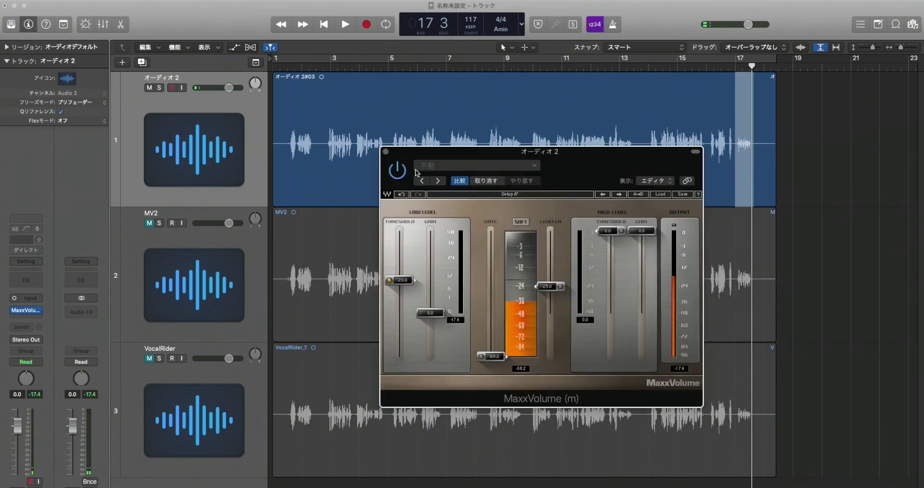
drag(399, 279, 399, 271)
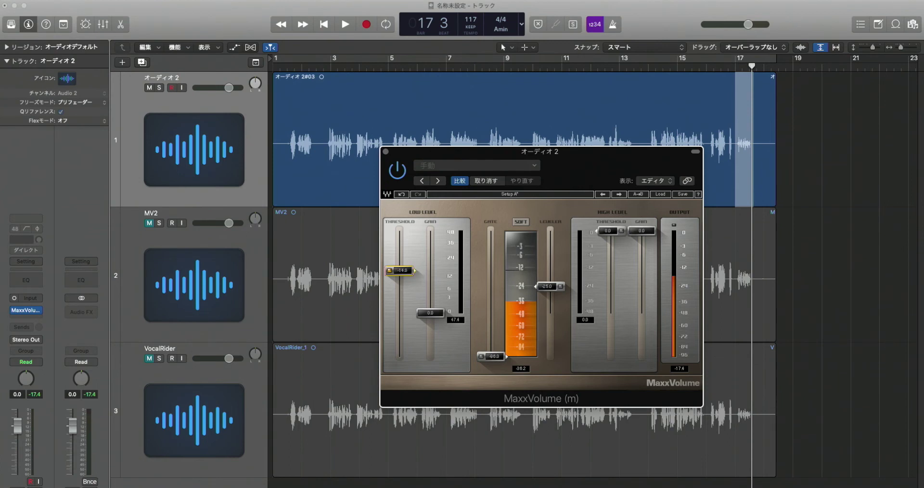
click(385, 152)
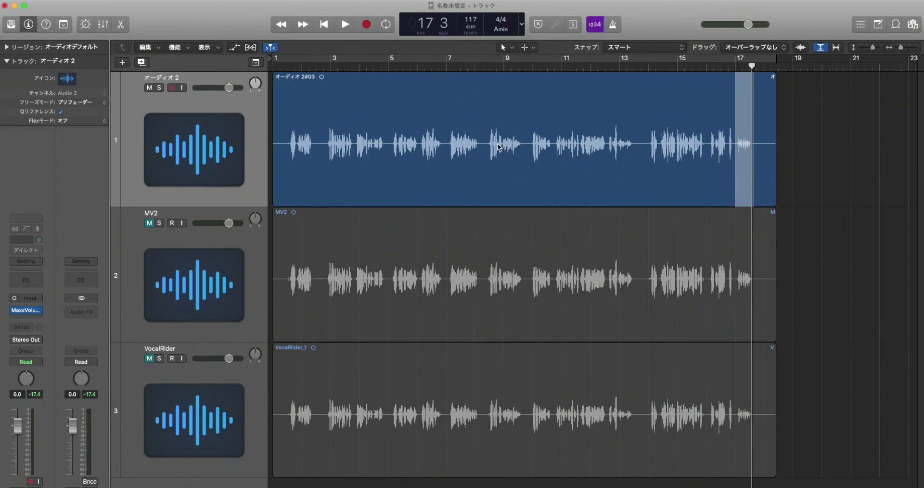
Step: Mark the quiet phrase around bar 9 of the オーディオ 2 region and play it back
drag(498, 147, 524, 147)
key(space)
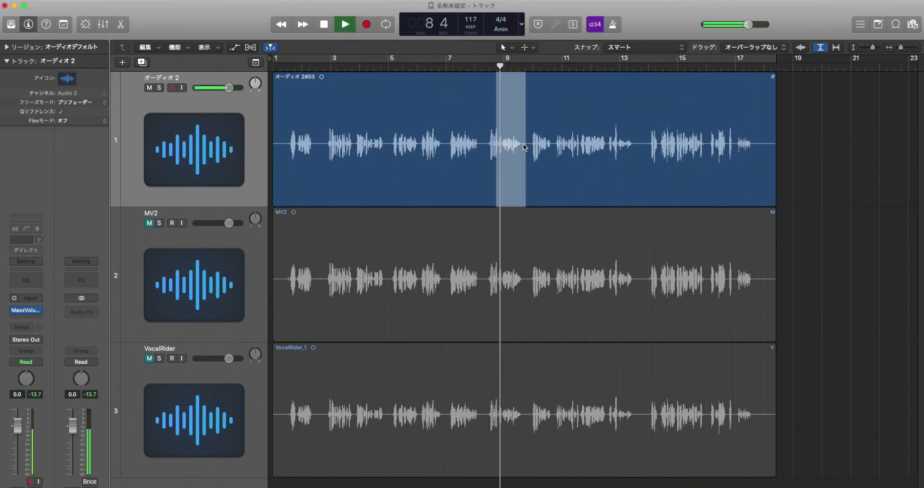
key(space)
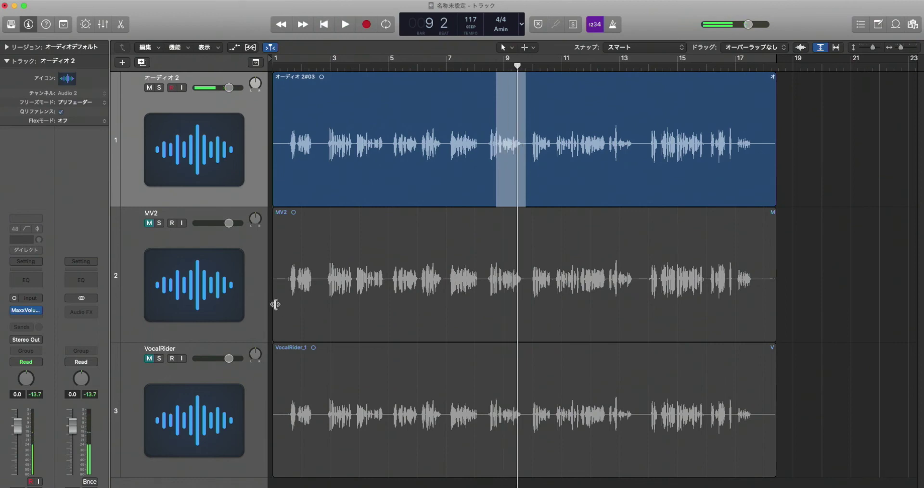
Step: Reopen MaxxVolume and set the Low Level threshold to -13.0 and the Low Level gain to 3.0
click(27, 311)
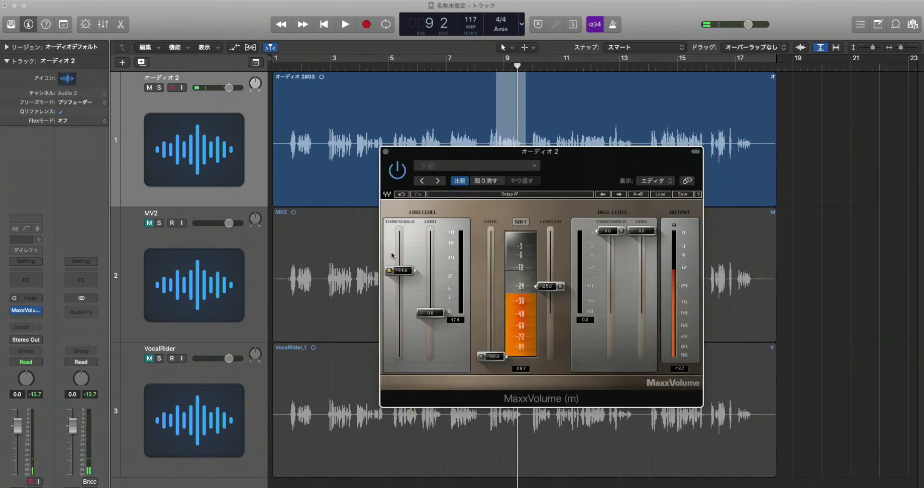
drag(402, 270, 402, 268)
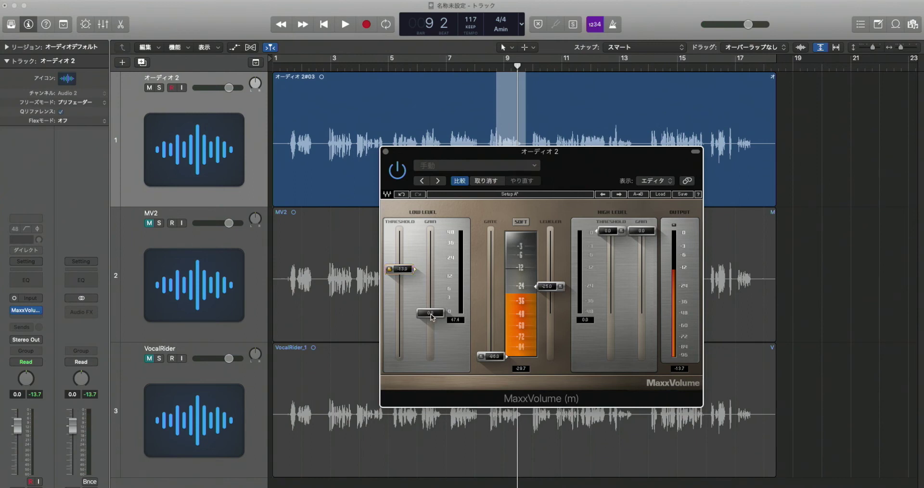
drag(430, 313, 430, 297)
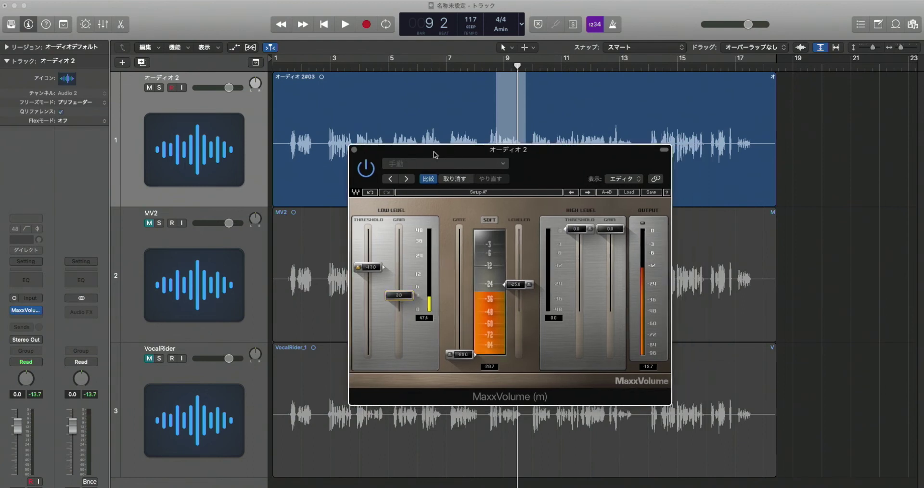
Step: Move the MaxxVolume window aside and play the オーディオ 2 region from its start to check the levelling
drag(468, 157, 434, 154)
click(367, 112)
key(Return)
key(space)
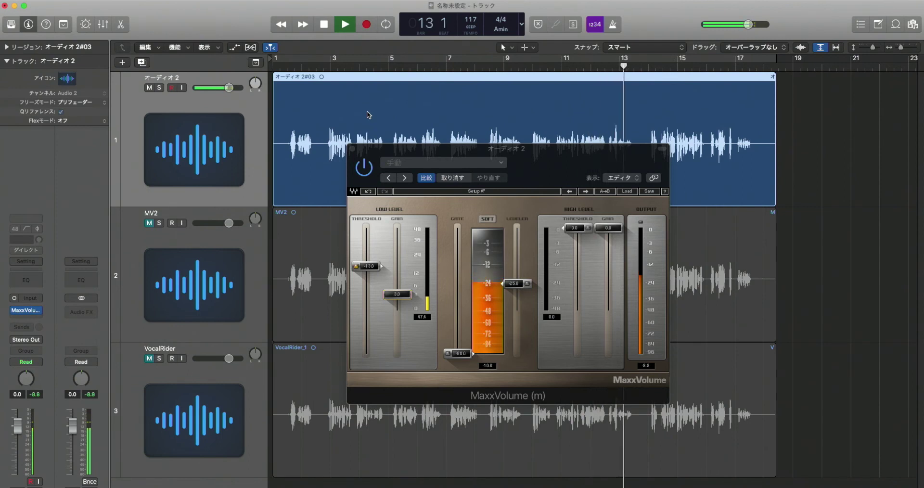
key(space)
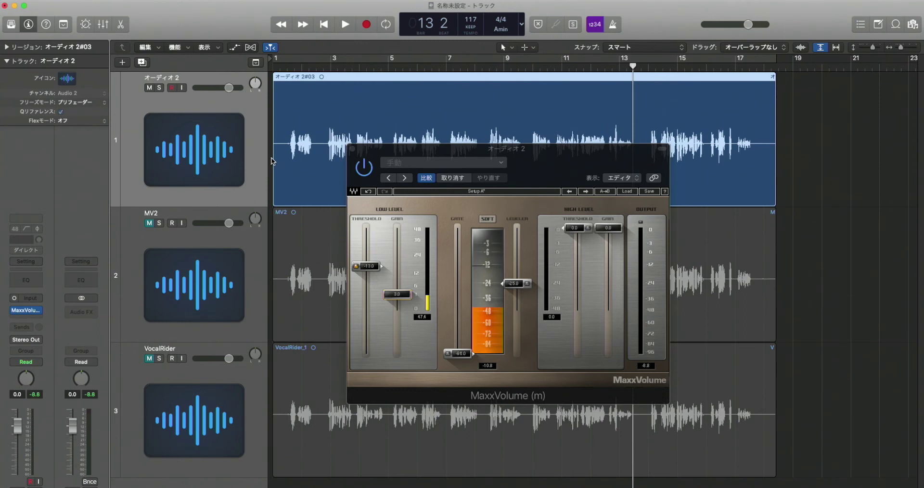
Step: Mark the silent stretch before the first vocal phrase on オーディオ 2 and listen to its background noise
drag(272, 158, 289, 159)
key(space)
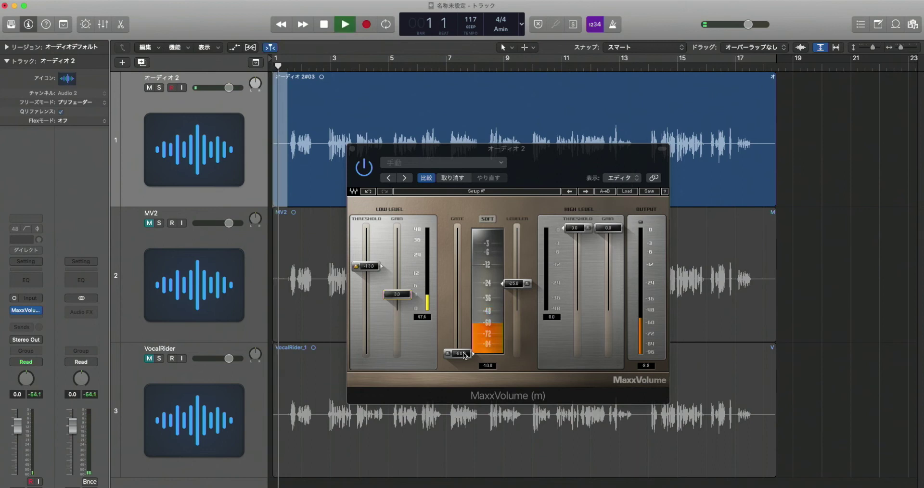
key(space)
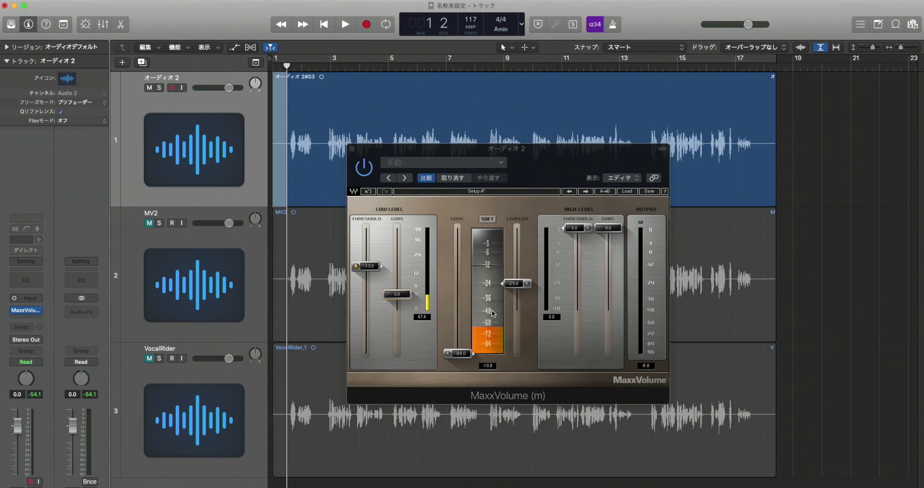
Step: Switch on MaxxVolume's Gate, set it to about -60 and then slightly higher, replaying the marked silence after each change
click(463, 353)
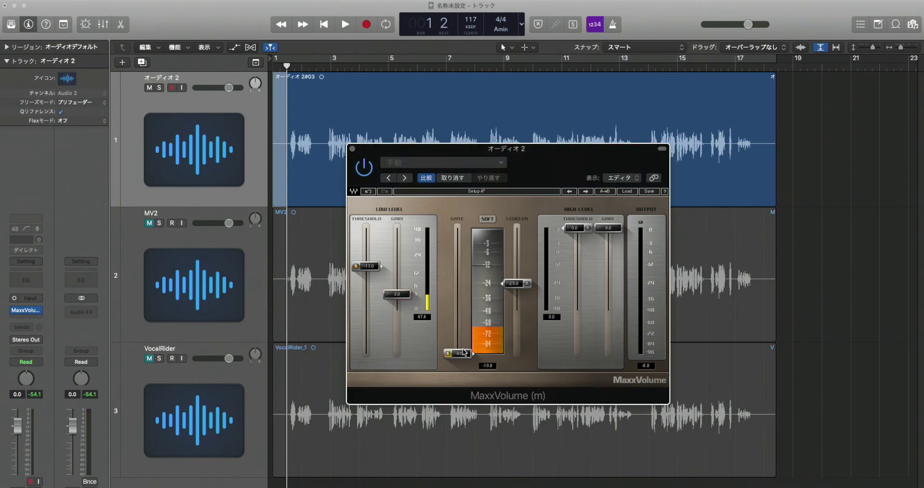
drag(463, 353, 463, 322)
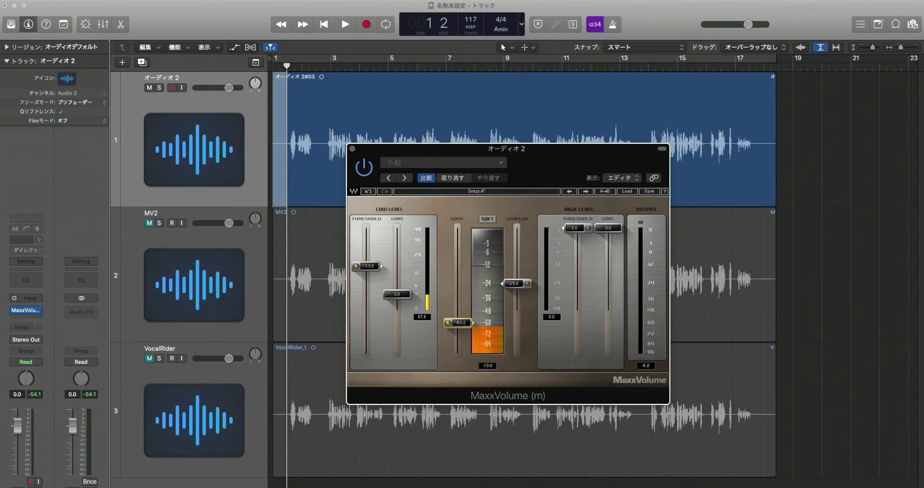
key(space)
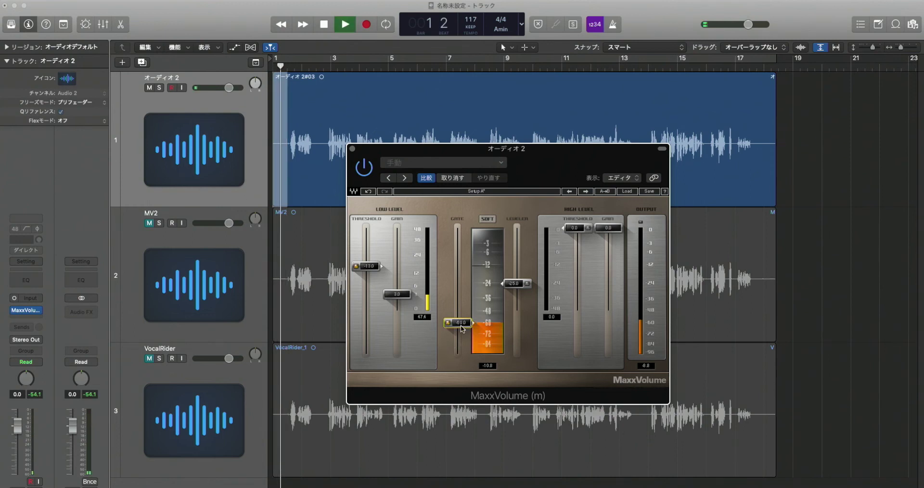
key(space)
drag(461, 324, 461, 319)
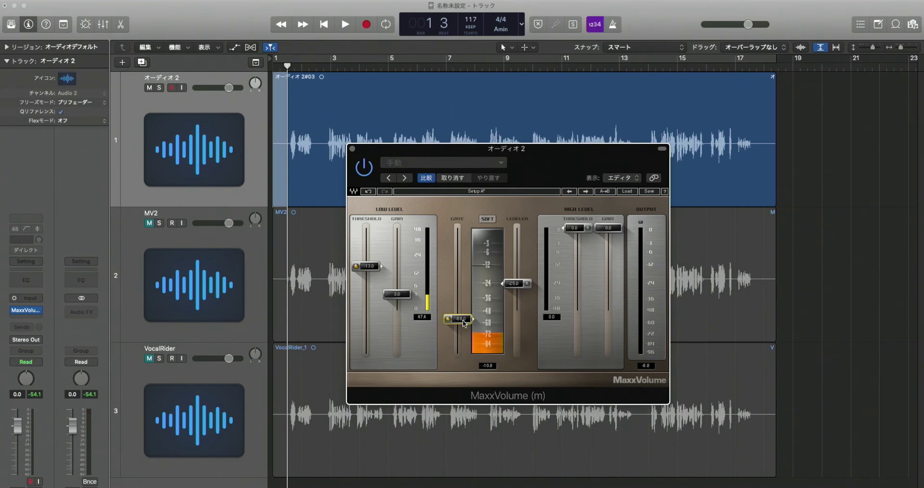
key(space)
key(space)
key(space)
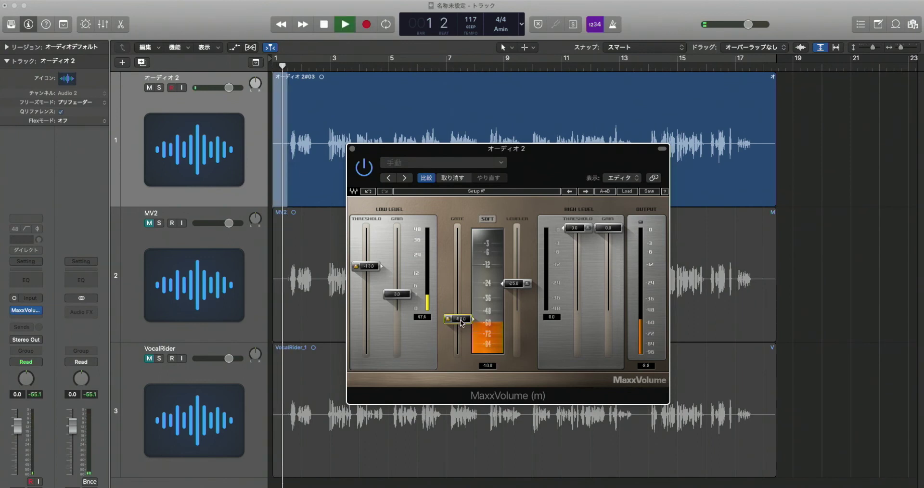
Step: Raise the Gate threshold to about -50 and replay the marked silence several times to judge the noise
drag(460, 319, 460, 313)
key(space)
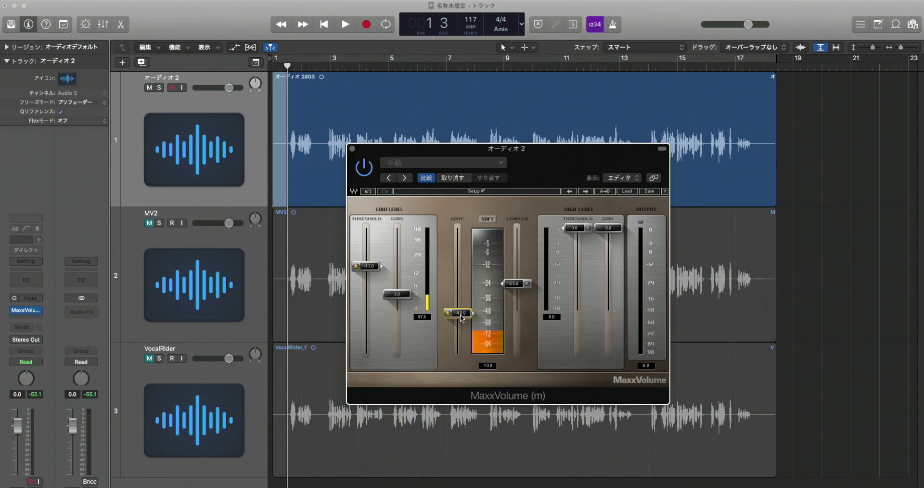
key(space)
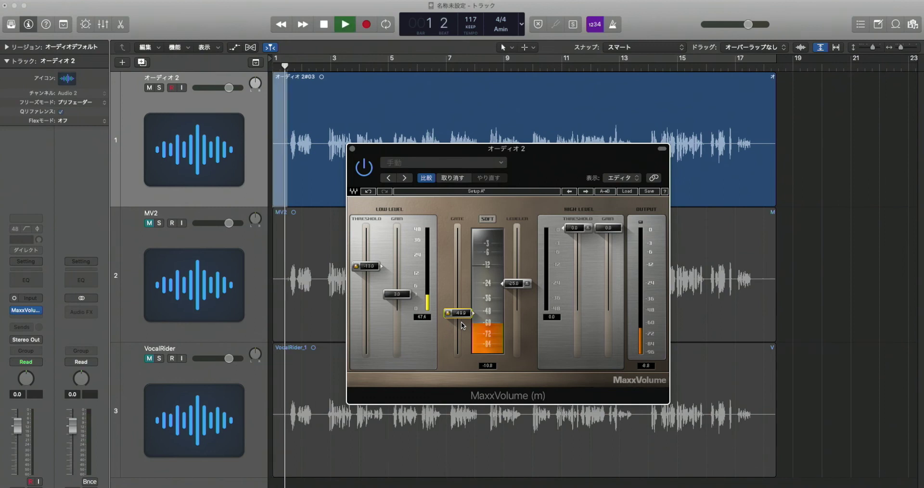
key(space)
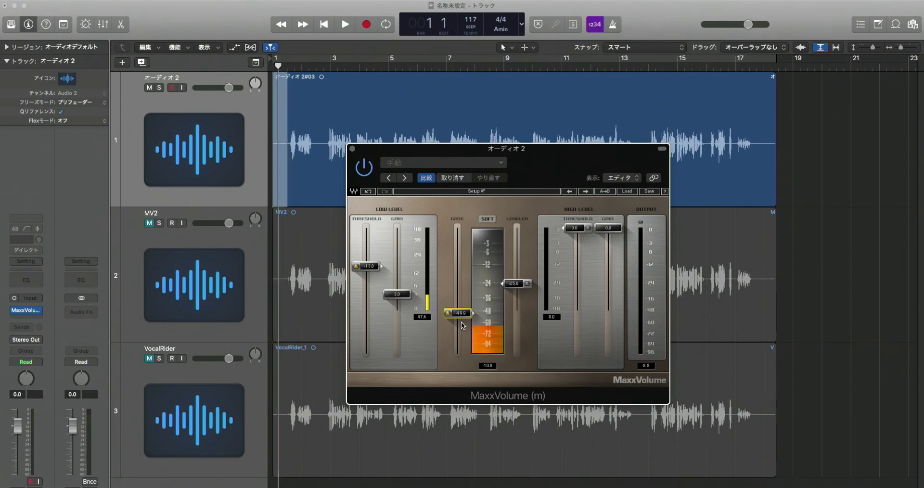
key(space)
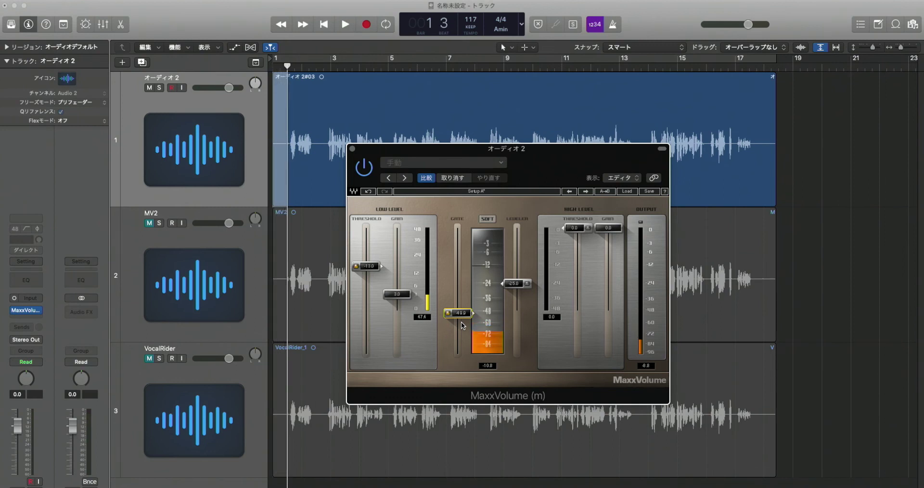
key(space)
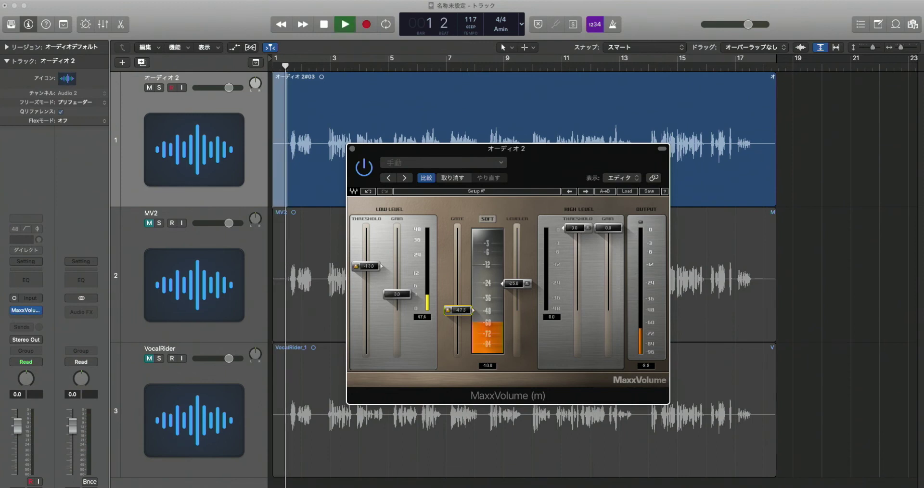
key(space)
Step: Raise the Gate threshold to about -40 and replay the marked silence
drag(462, 313, 460, 303)
key(space)
key(space)
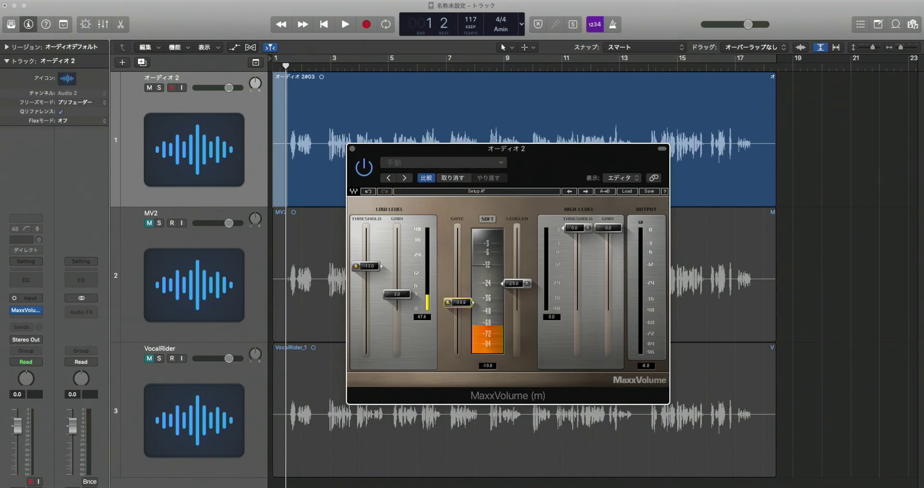
key(space)
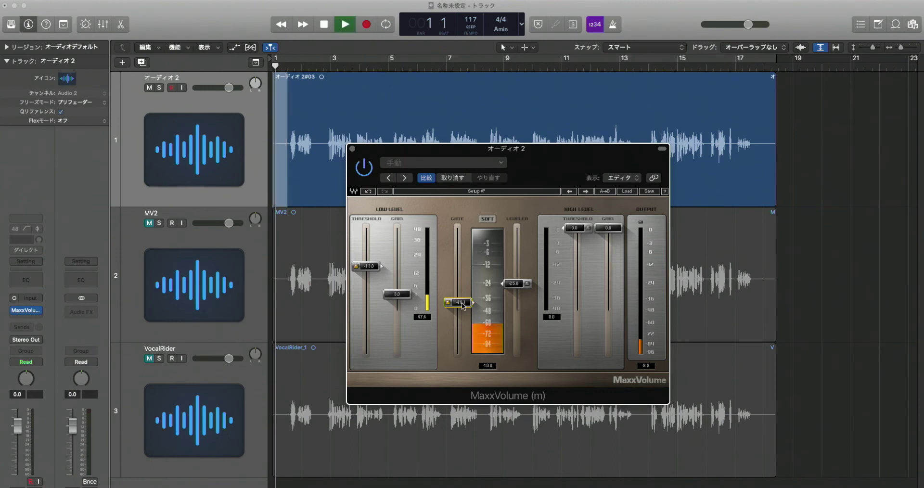
key(space)
Step: Set the Gate threshold to -30.0 and replay the marked silence to check the noise reduction
drag(461, 302, 461, 290)
key(space)
key(space)
key(space)
key(space)
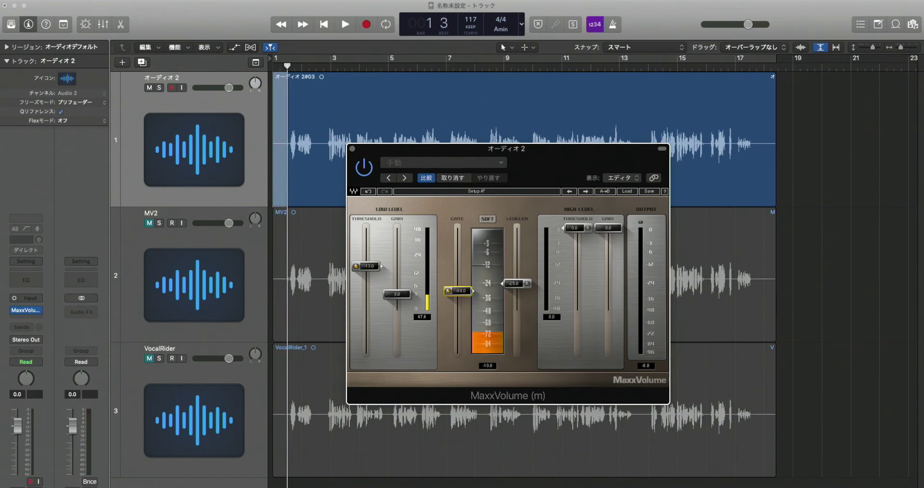
Step: Replay the marked silence once more to judge the noise with MaxxVolume's current Gate threshold
key(space)
key(space)
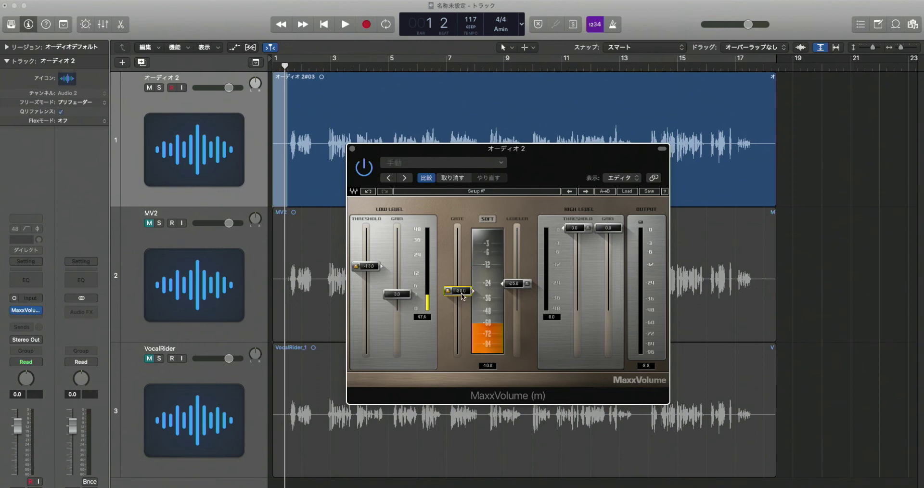
drag(461, 290, 461, 291)
Step: Toggle MaxxVolume between Loud and Soft, ending on Soft, and play the whole vocal region from the start
click(490, 221)
click(486, 221)
click(487, 220)
key(Return)
key(space)
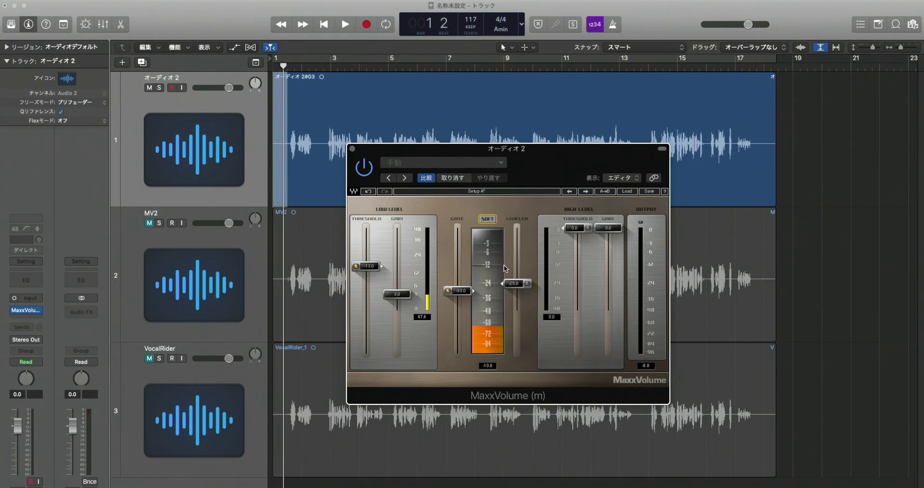
click(455, 130)
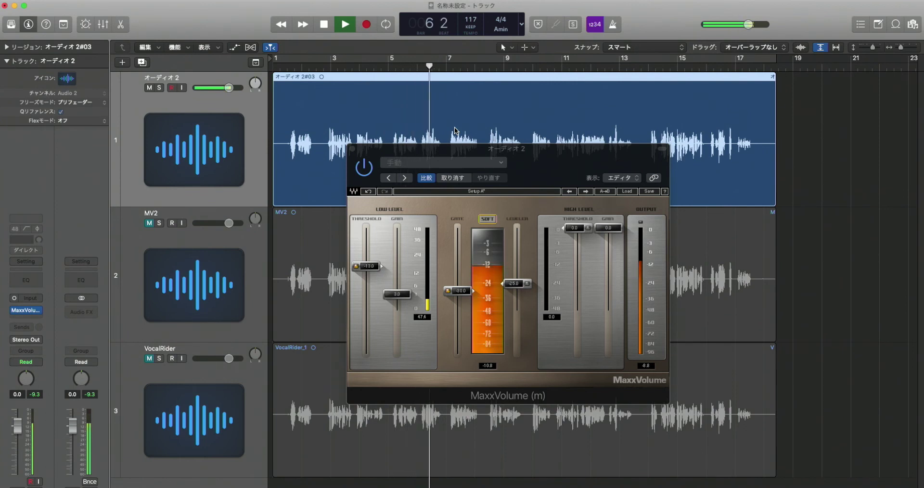
click(648, 368)
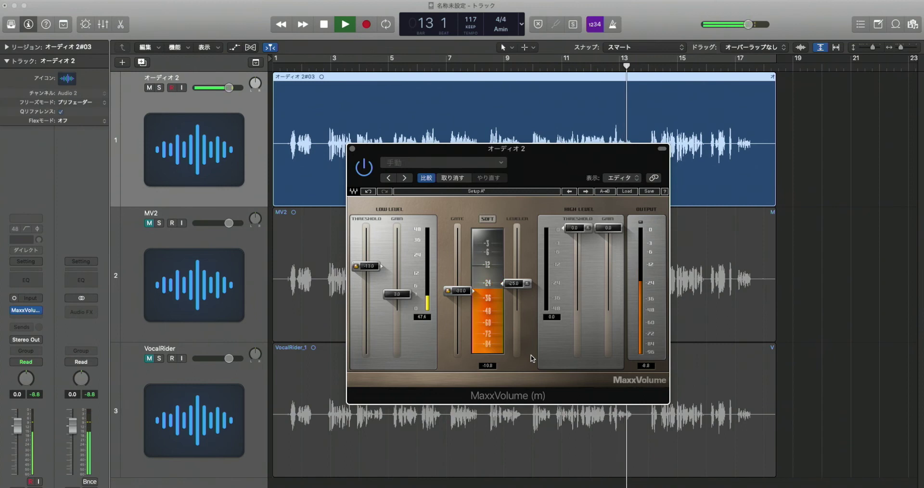
key(space)
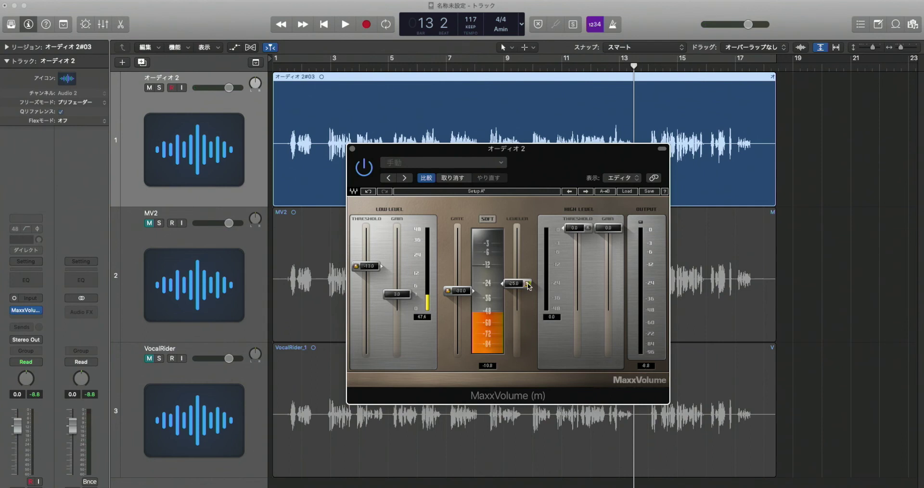
Step: Set MaxxVolume's Leveler to -10.0 and play the vocal from the start to hear its effect
drag(516, 282, 517, 264)
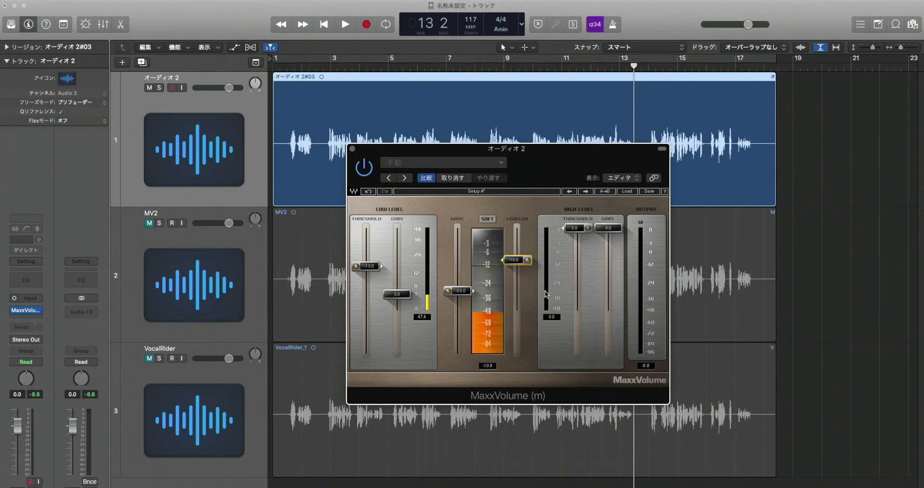
key(Return)
key(space)
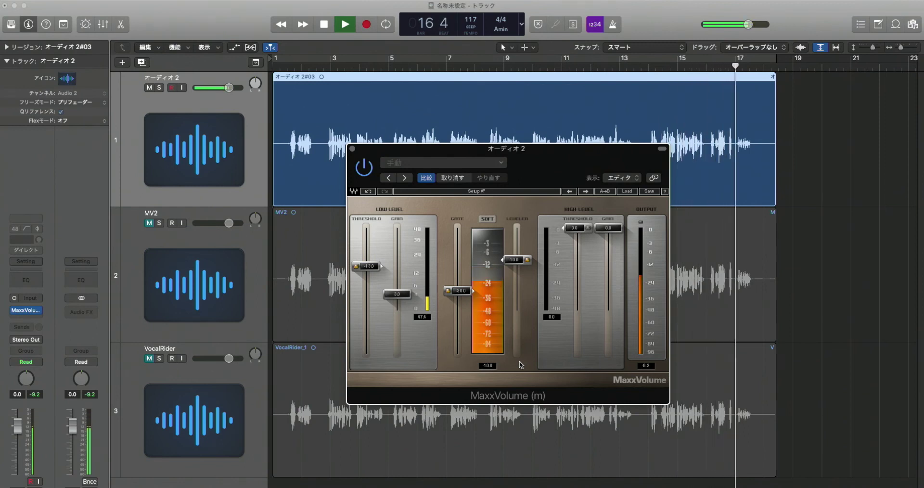
key(space)
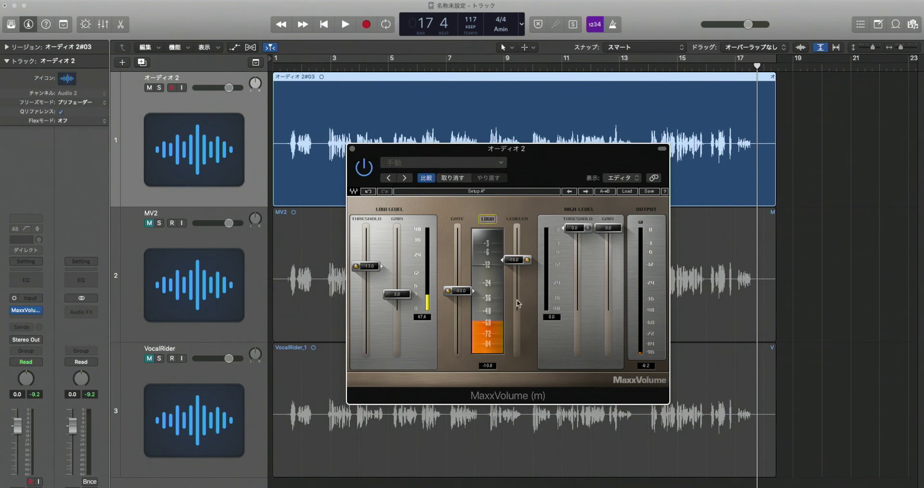
Step: Compare MaxxVolume's Loud and Soft modes by playing the vocal from the start in each, ending on Soft
key(Return)
key(space)
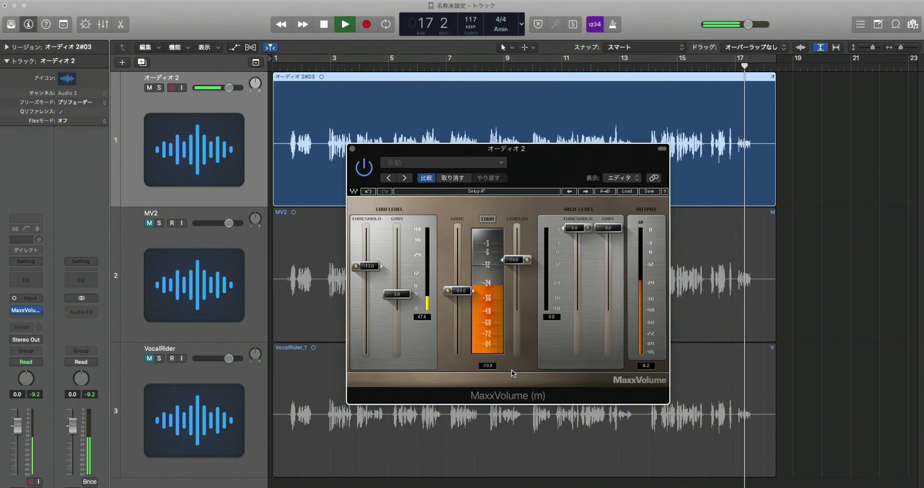
key(space)
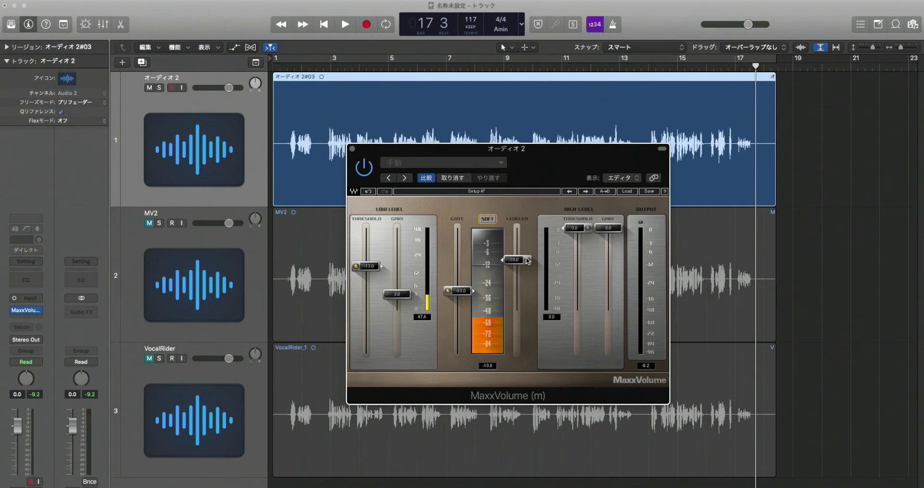
key(Return)
key(space)
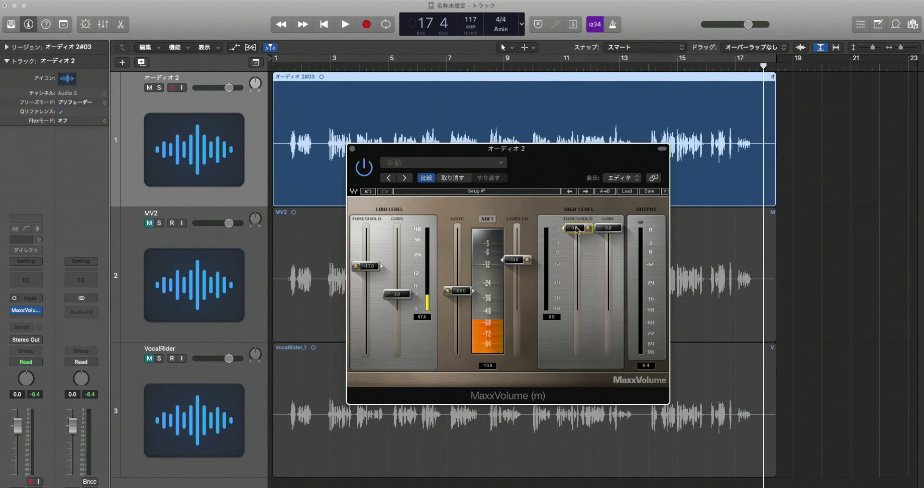
Step: Set MaxxVolume's High Level threshold to -12.0 and play the vocal from the start
drag(577, 227, 578, 258)
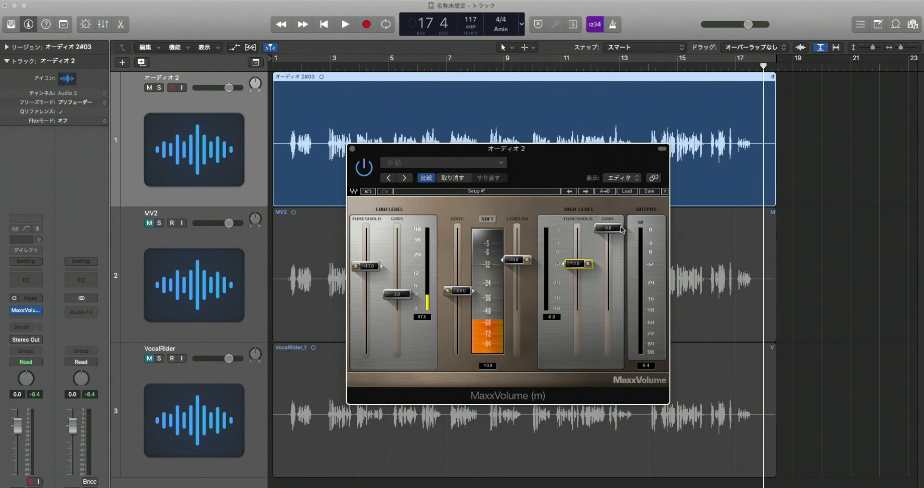
key(Return)
key(space)
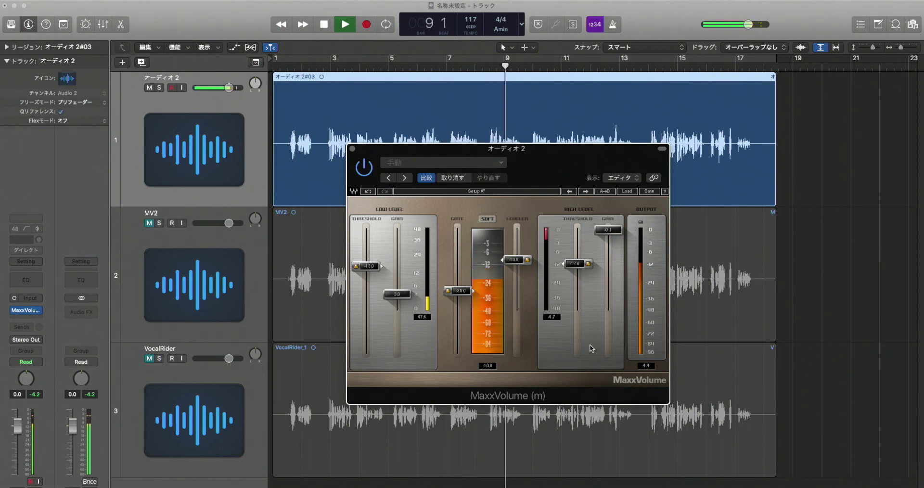
key(space)
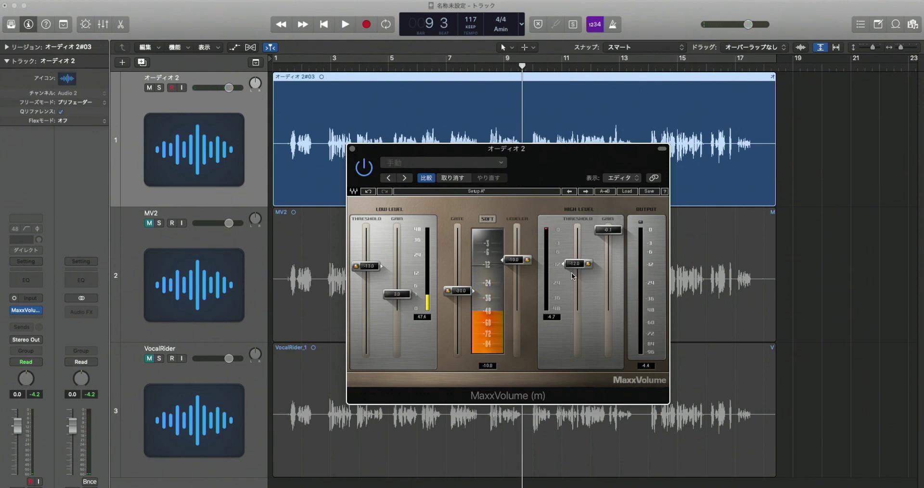
Step: Lower MaxxVolume's High Level gain to about -9 while playing the vocal from the start, and close the plug-in window
drag(604, 231, 605, 229)
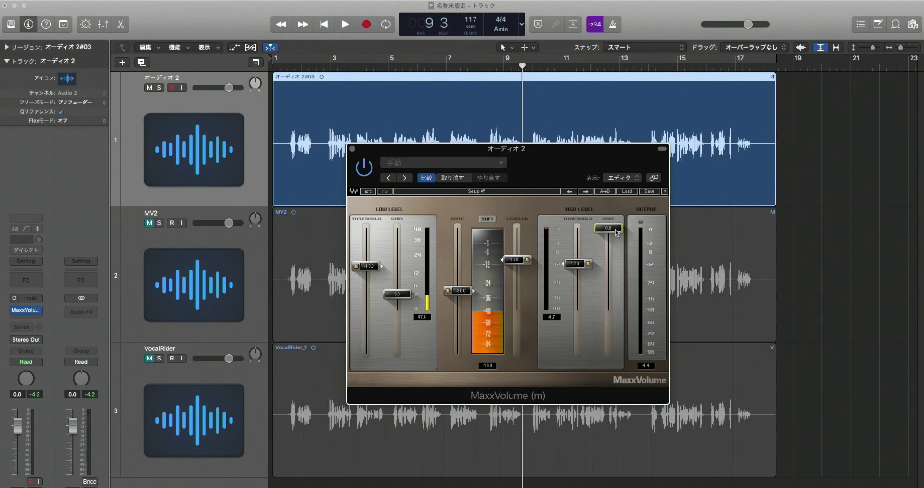
key(Return)
key(space)
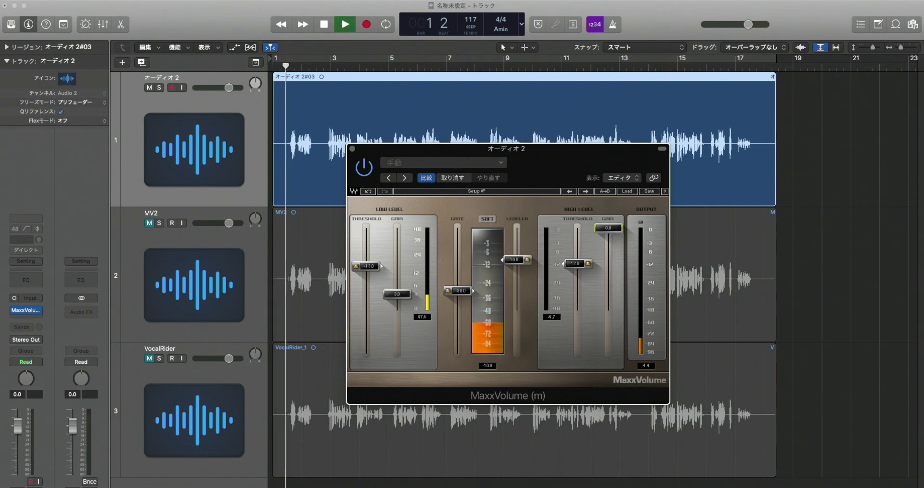
drag(617, 232, 608, 256)
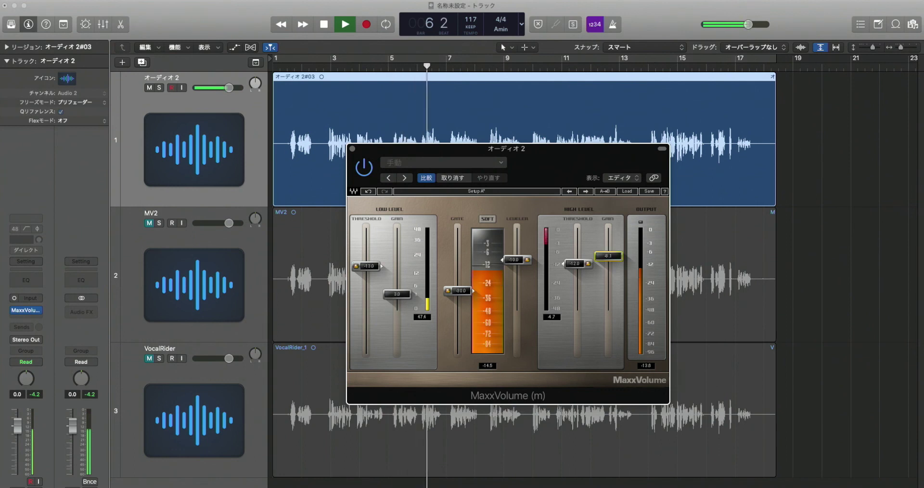
drag(608, 256, 608, 258)
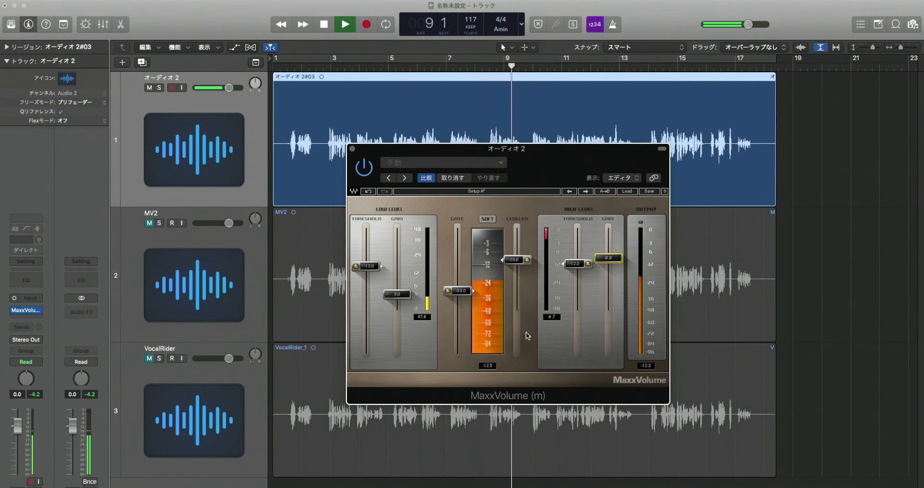
key(space)
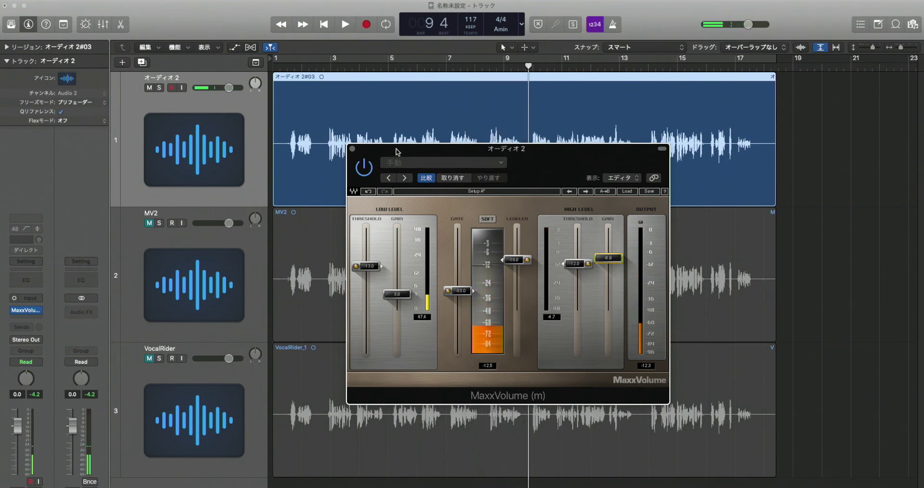
click(352, 150)
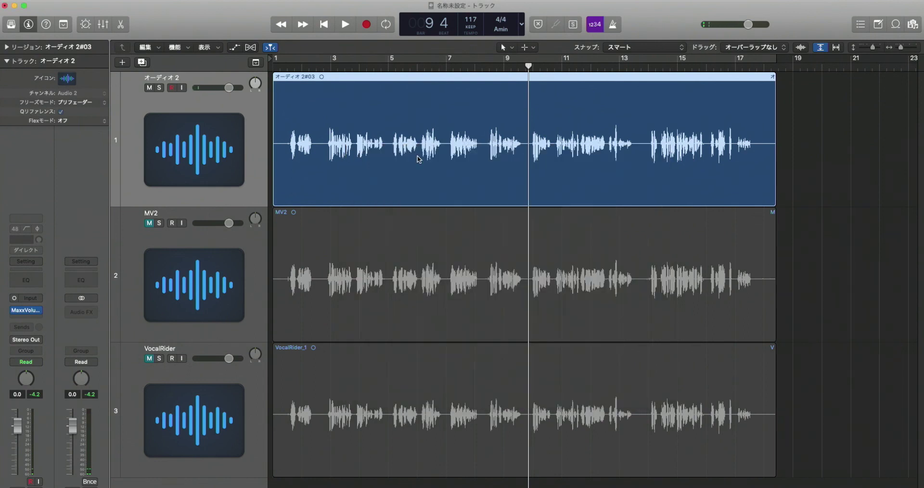
Step: Bounce the processed vocal region in place to a new track named MaxxVolume
key(ctrl+b)
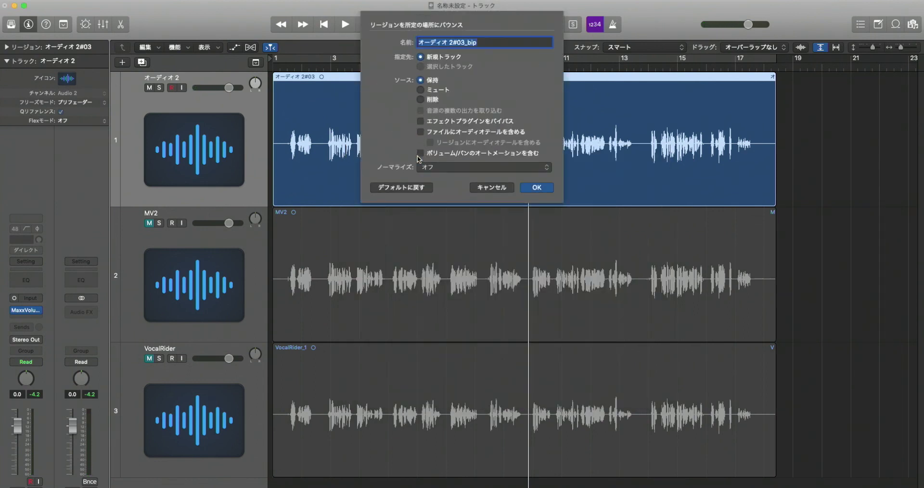
text(MaxxVol)
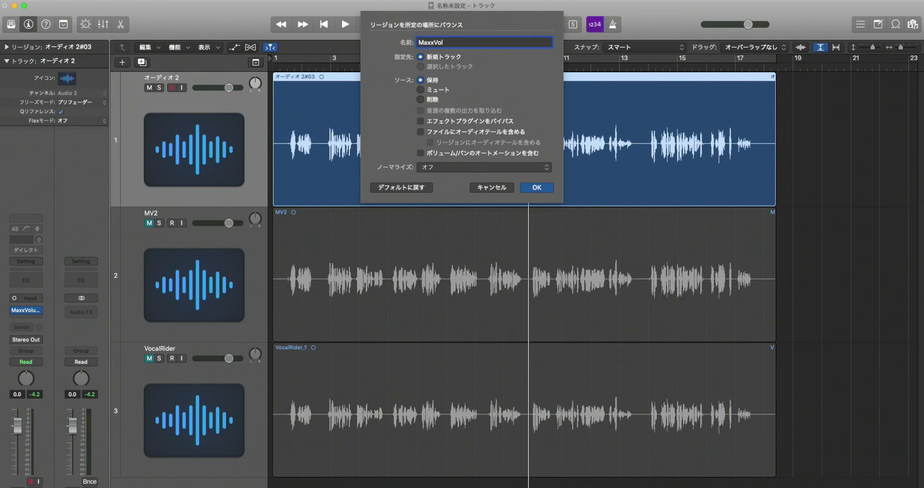
text(ume)
key(Return)
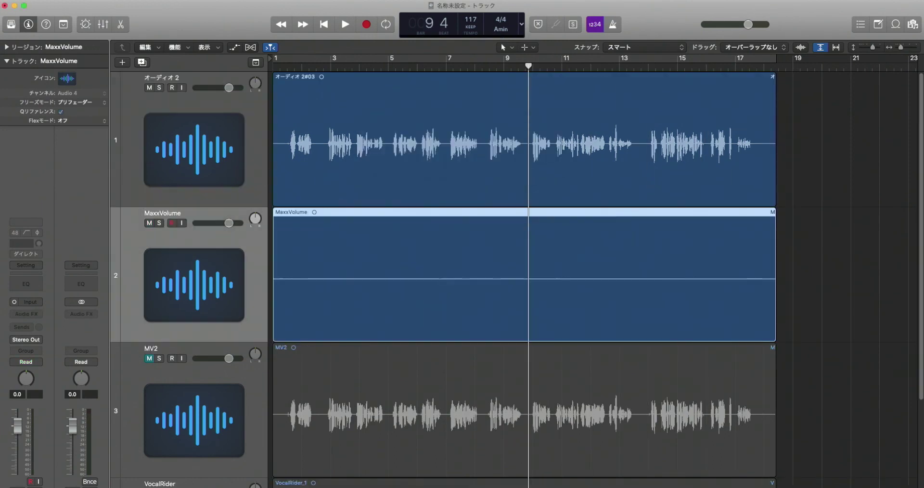
Step: Normalize the bounced MaxxVolume audio in the file editor and close the editor
double_click(461, 238)
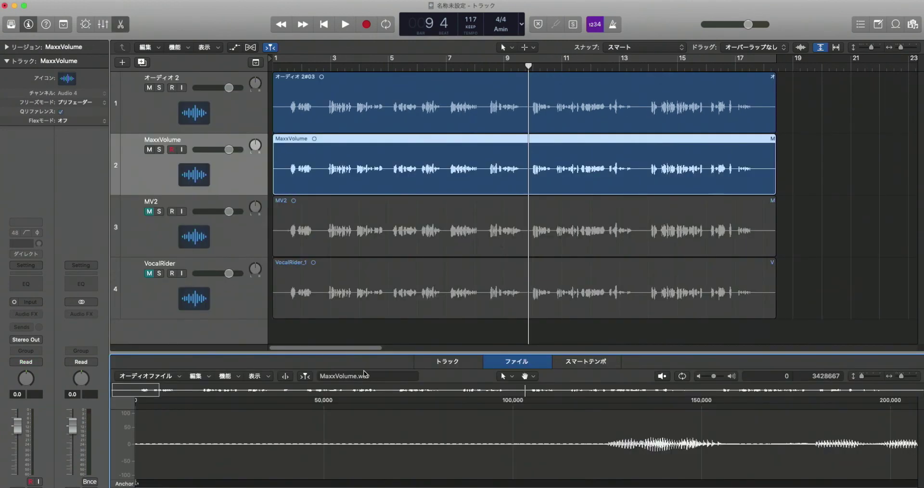
click(226, 376)
click(245, 388)
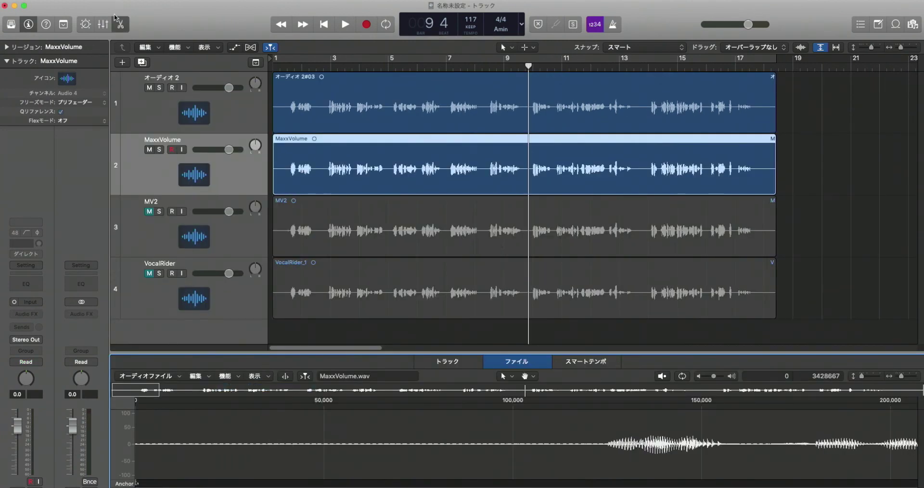
click(120, 24)
Step: Remove the MaxxVolume plug-in from the original vocal track オーディオ 2
click(246, 119)
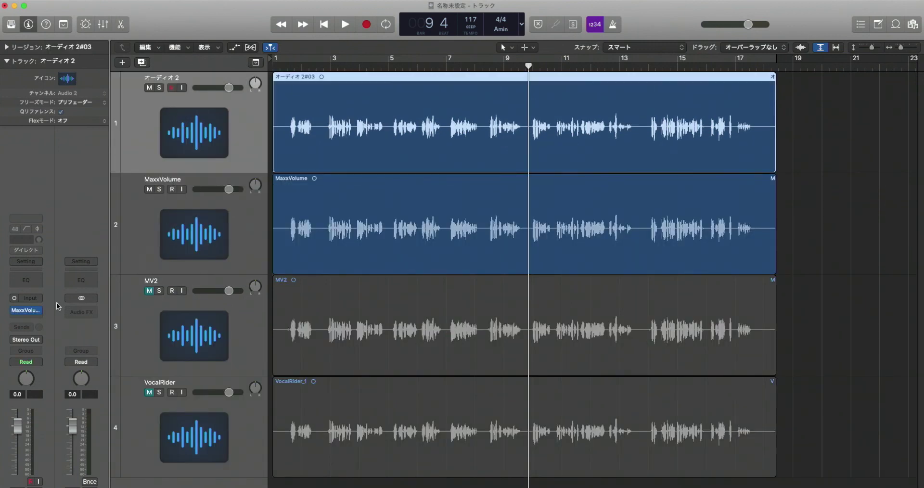
click(39, 310)
click(55, 324)
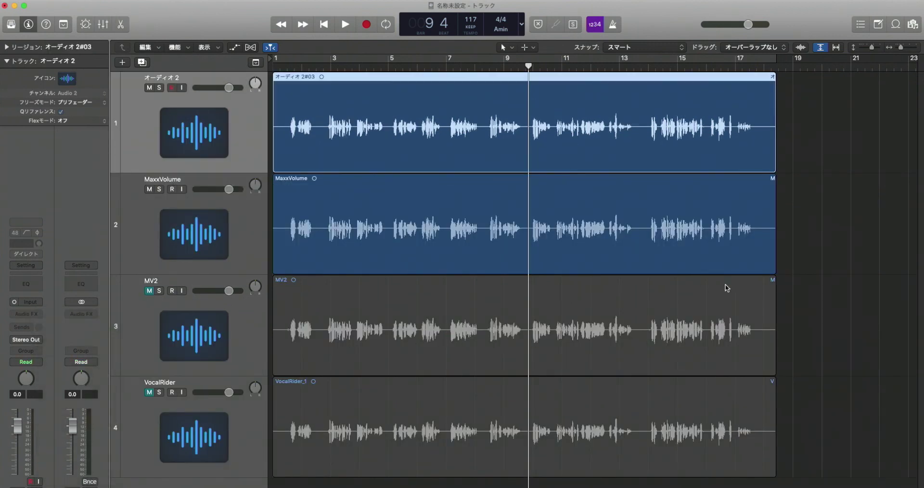
Step: Unmute the MV2 and VocalRider tracks and compare their waveforms with the MaxxVolume region
click(247, 311)
click(326, 345)
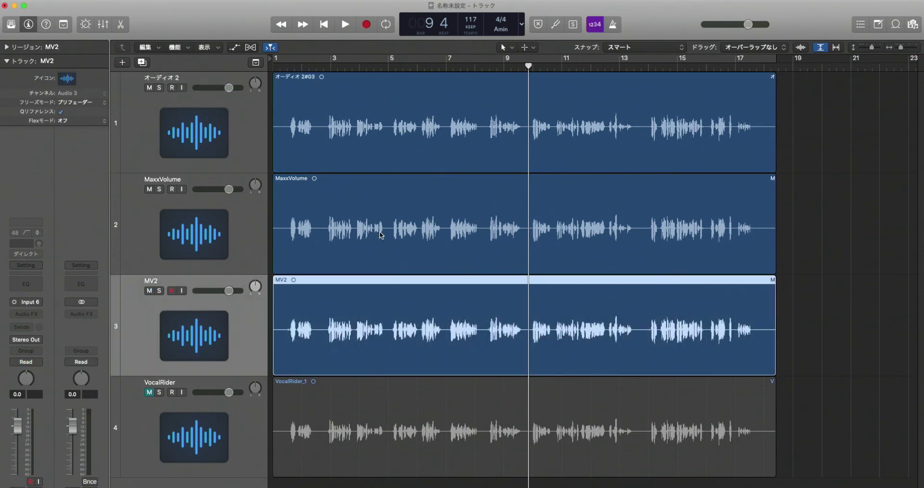
click(471, 246)
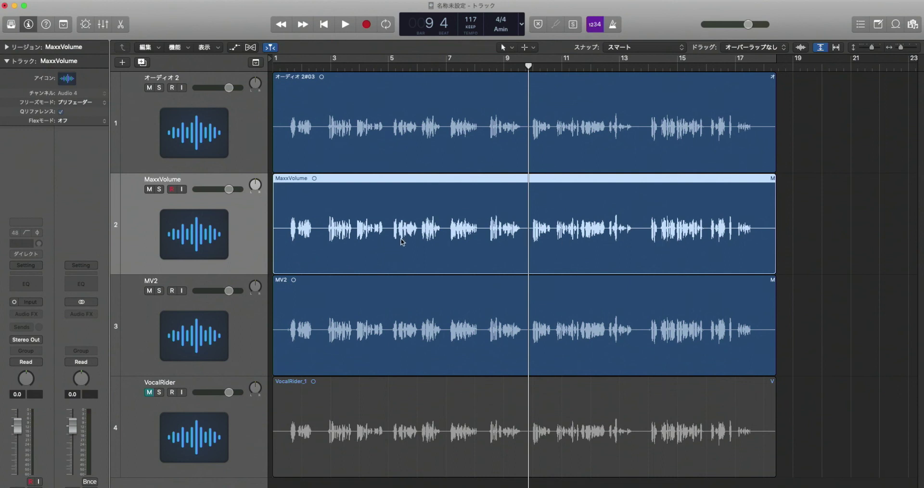
click(347, 319)
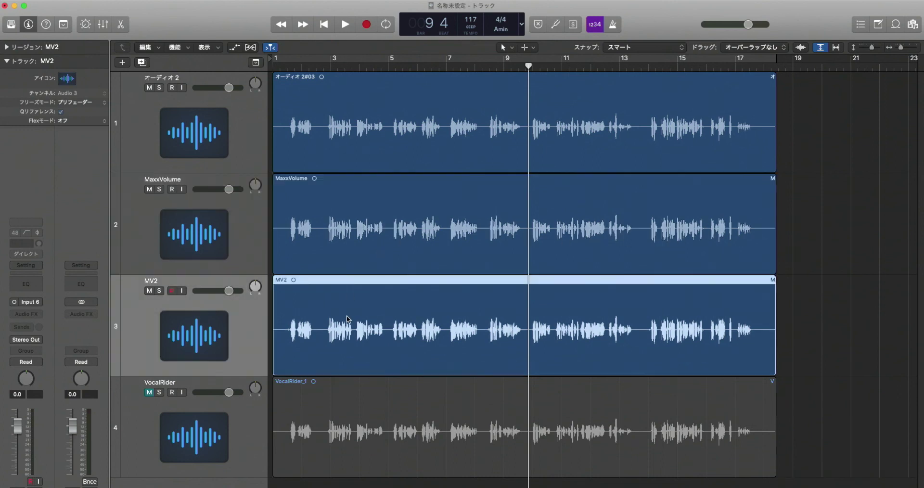
click(242, 266)
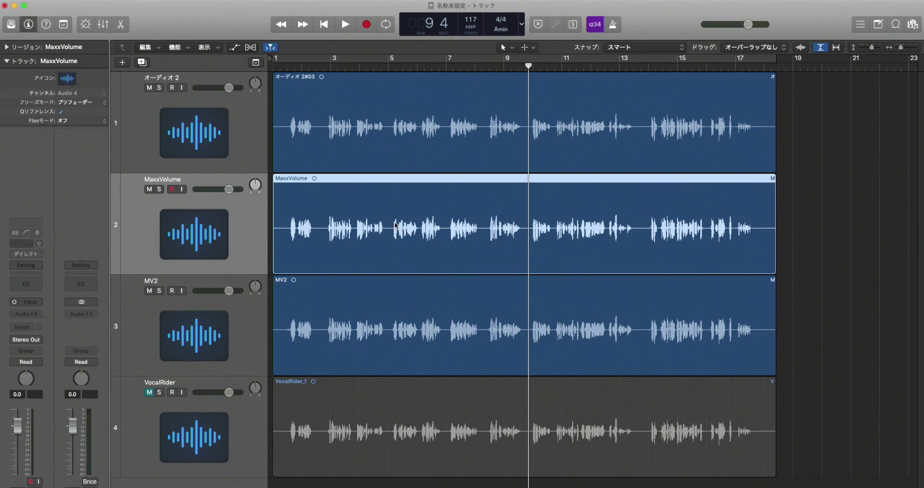
click(153, 393)
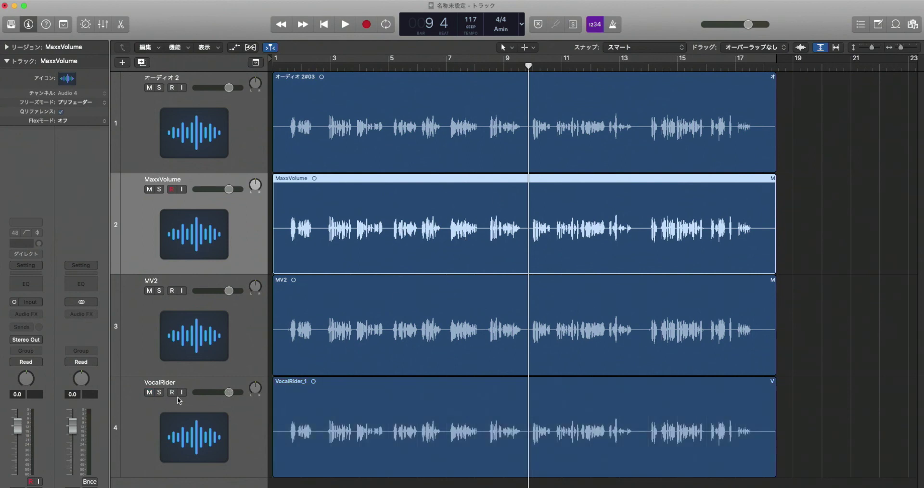
click(245, 418)
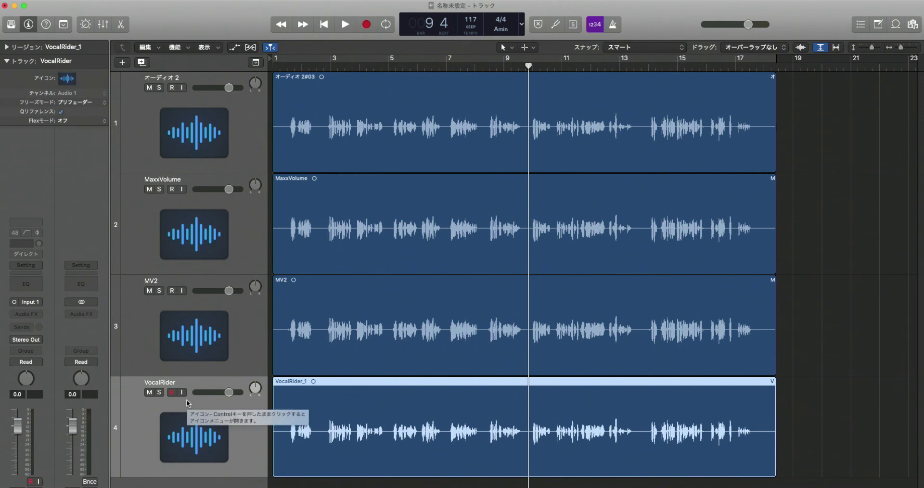
Step: Insert the mono MV2 plug-in on the original vocal track オーディオ 2 and move its window over the arrangement
click(225, 164)
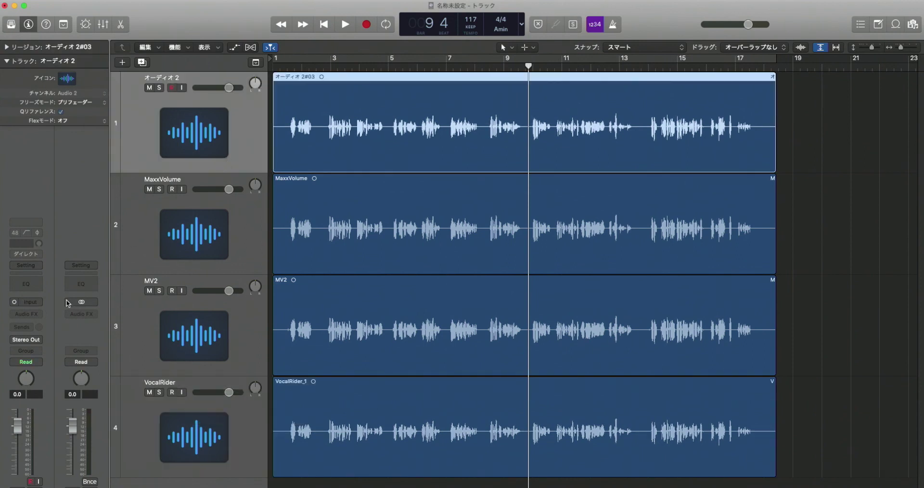
click(30, 315)
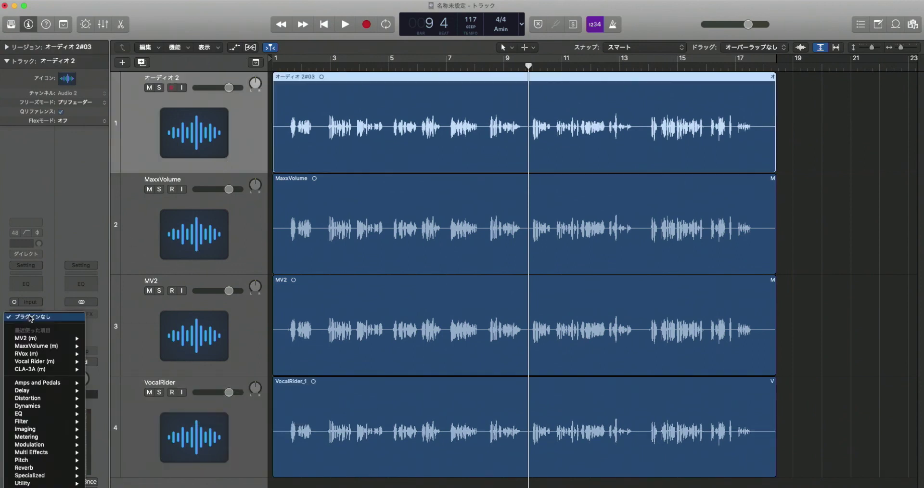
mouse_move(41, 340)
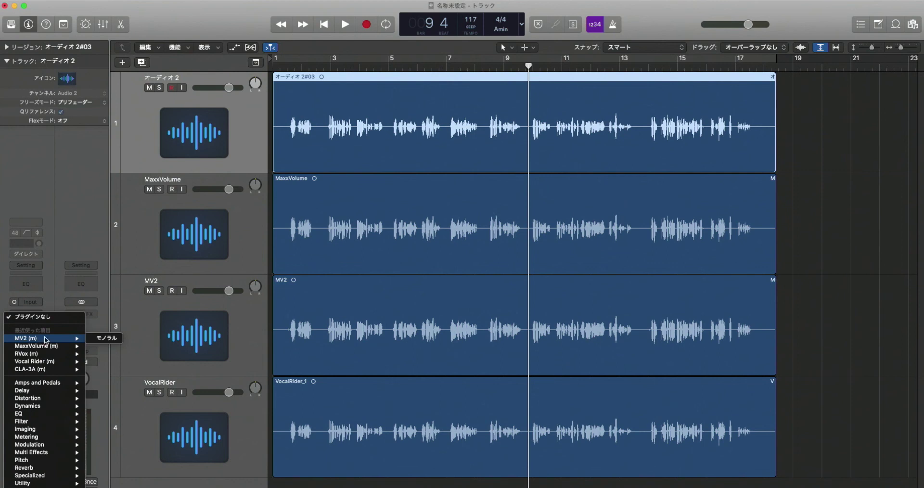
click(106, 338)
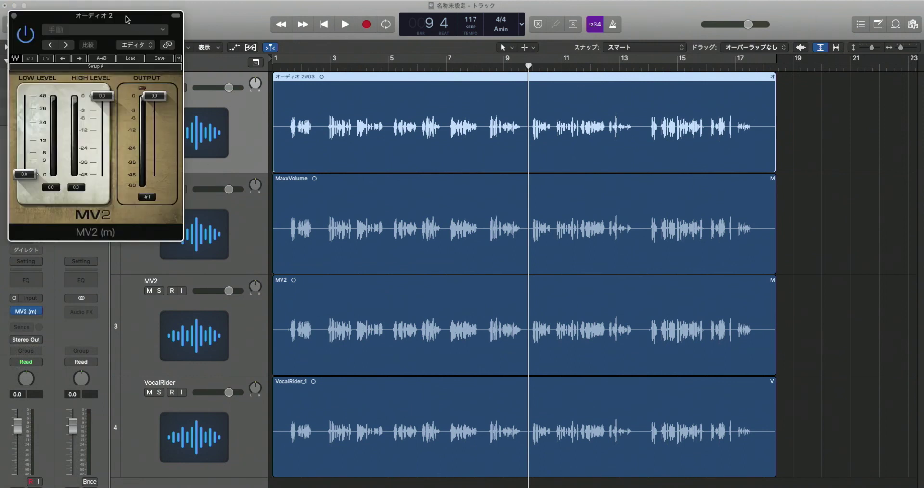
drag(120, 16, 423, 57)
Step: Add the mono MaxxVolume plug-in after MV2, select its high-level threshold, and close both plug-in windows
click(26, 320)
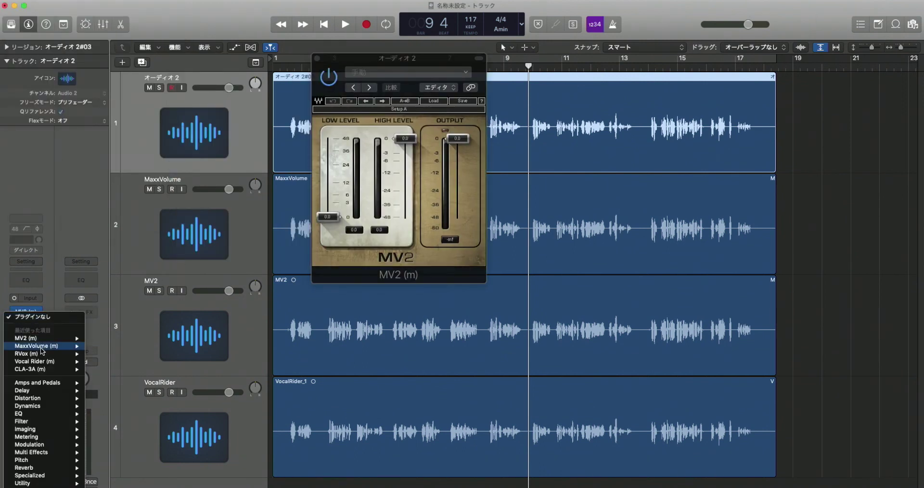
click(110, 348)
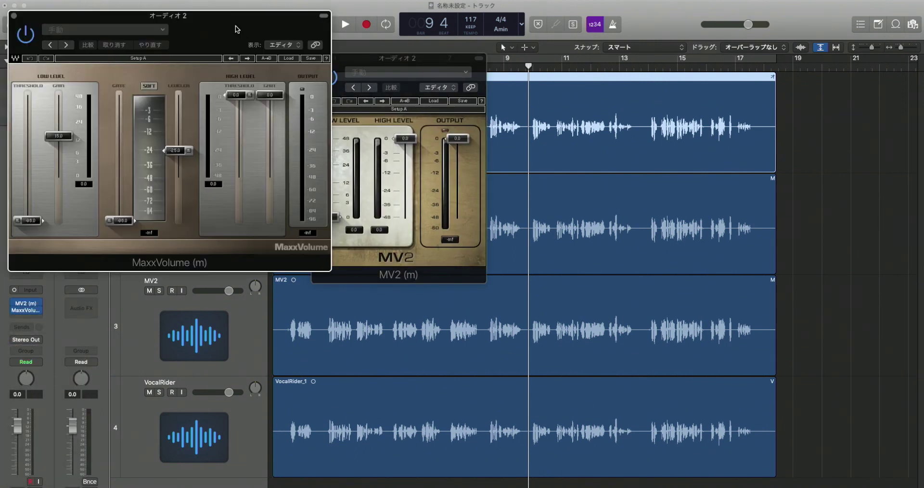
drag(237, 29, 728, 71)
click(727, 136)
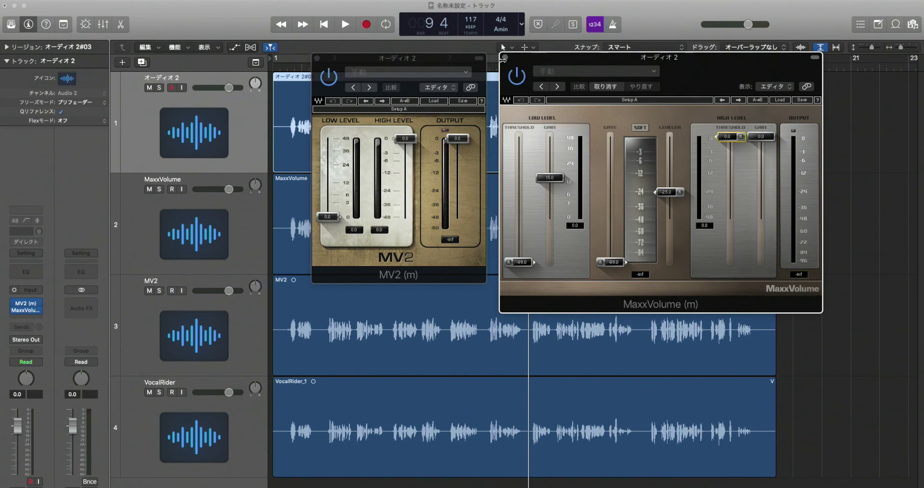
click(504, 57)
click(317, 58)
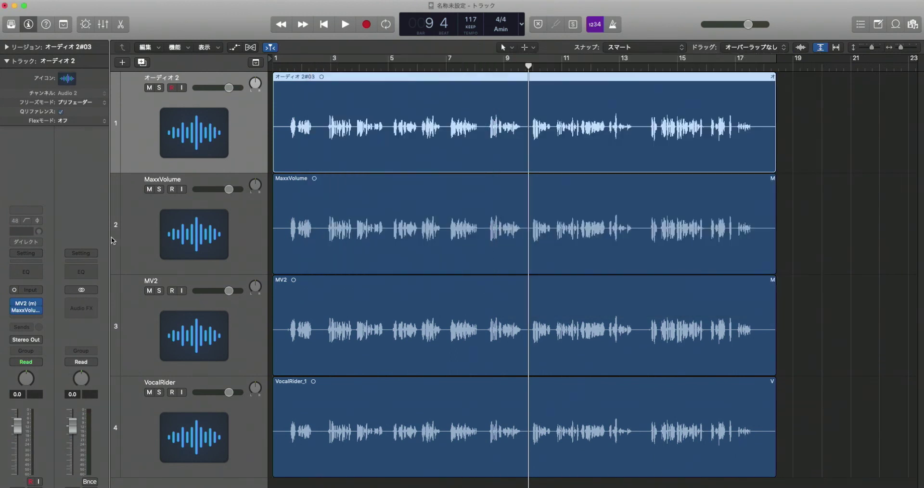
Step: Replace MaxxVolume with the mono F6-RTA equalizer, enable its low-cut filter band, and close its window
click(41, 311)
mouse_move(82, 426)
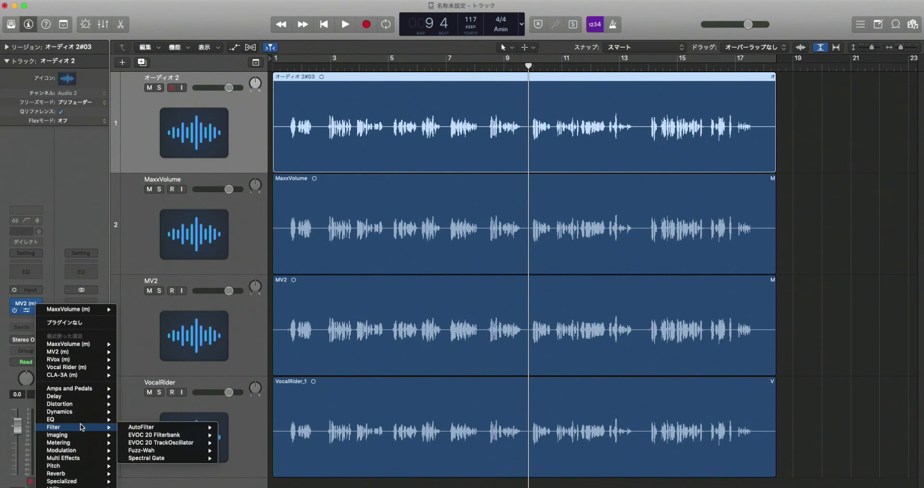
mouse_move(72, 486)
mouse_move(144, 486)
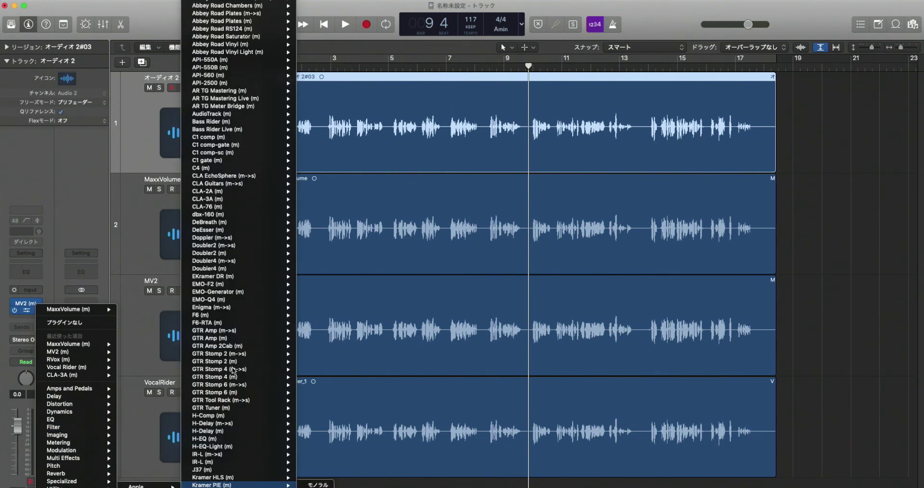
mouse_move(259, 324)
click(315, 322)
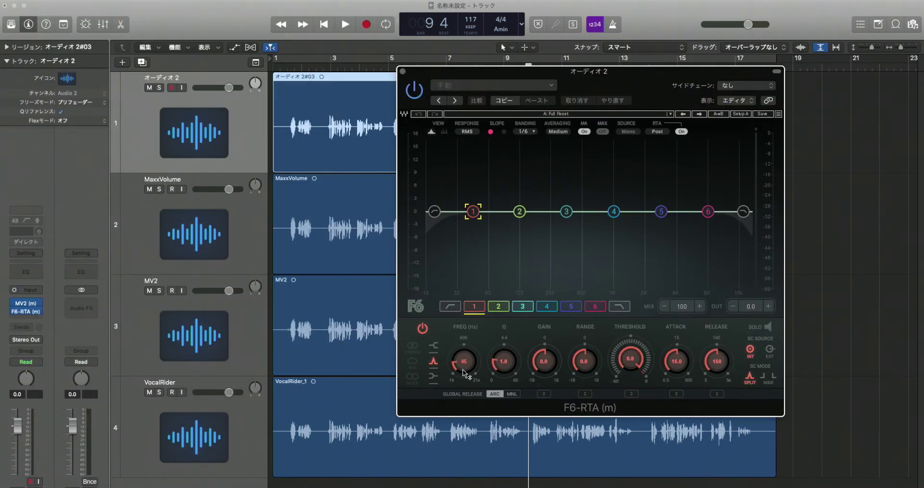
click(449, 306)
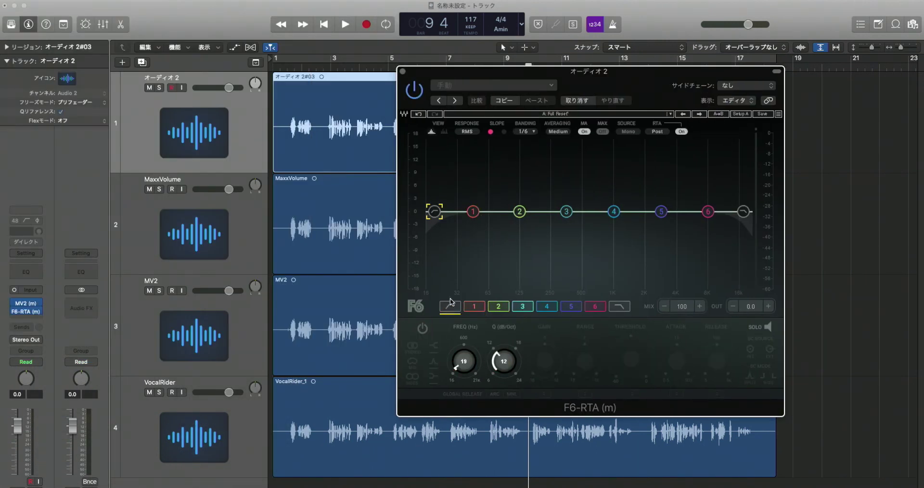
click(422, 329)
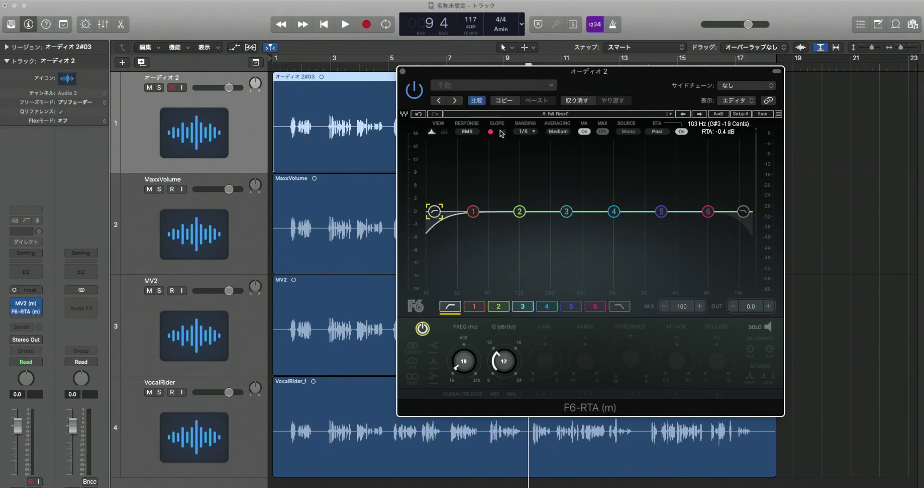
click(403, 72)
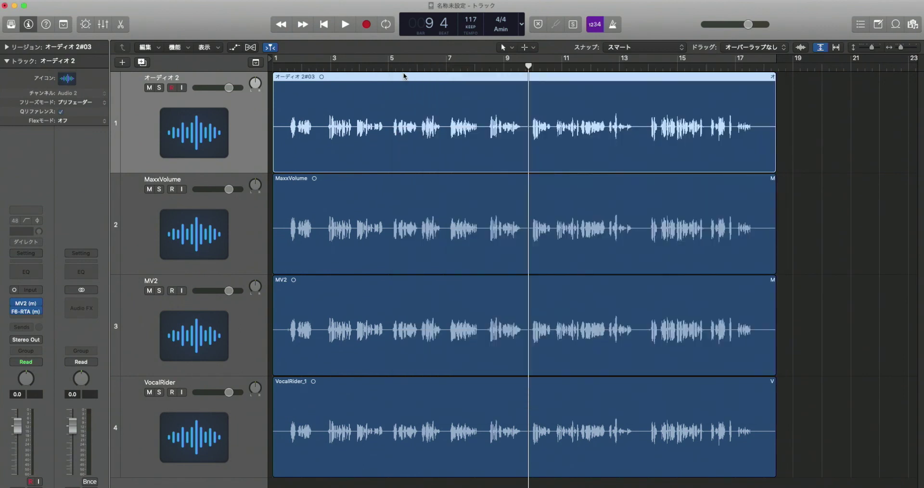
Step: Add the mono CLA-3A compressor after F6-RTA and move its window over the arrangement
click(27, 320)
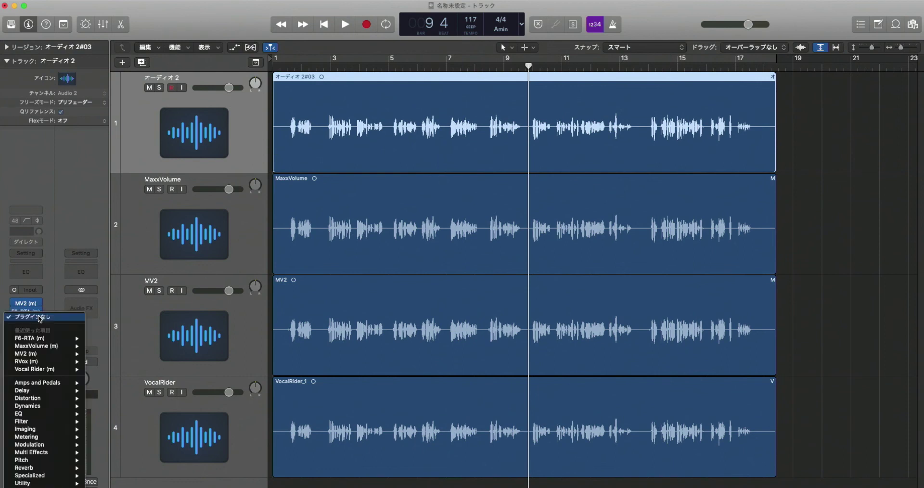
mouse_move(29, 483)
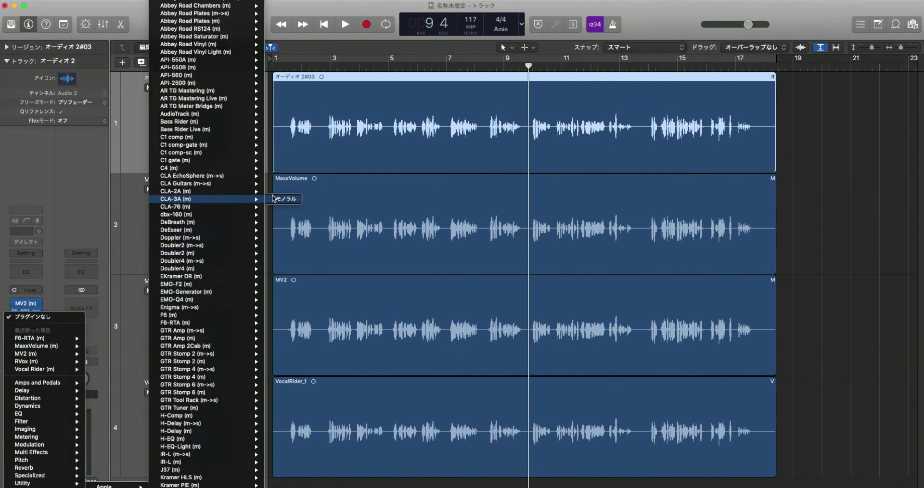
click(272, 198)
drag(164, 16, 420, 83)
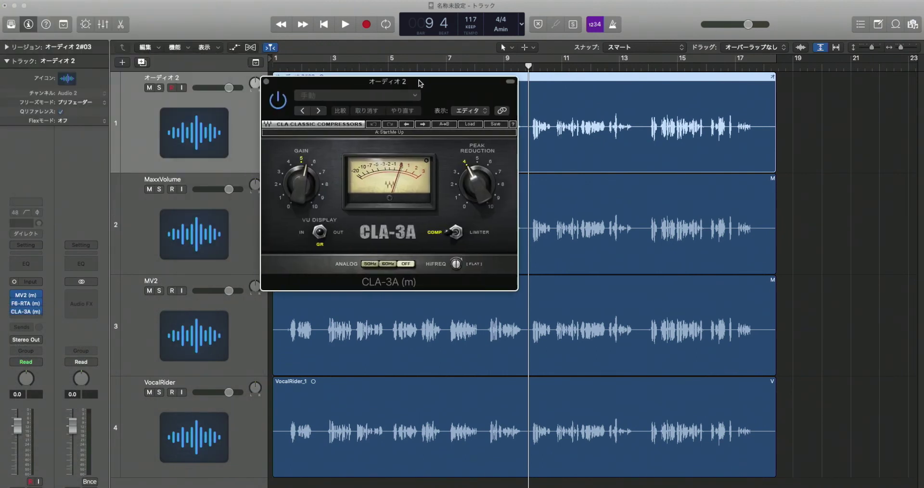
Step: Add the mono Vocal Rider plug-in after CLA-3A, then close the CLA-3A and Vocal Rider windows
click(42, 320)
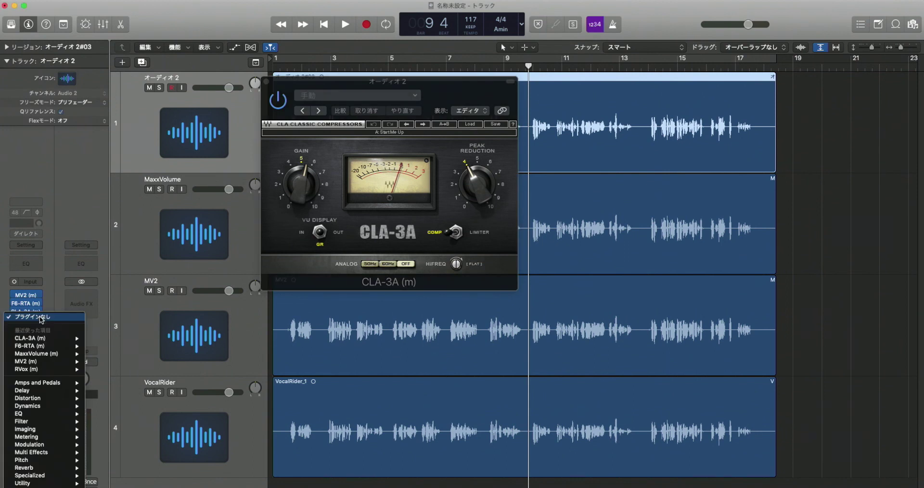
mouse_move(28, 483)
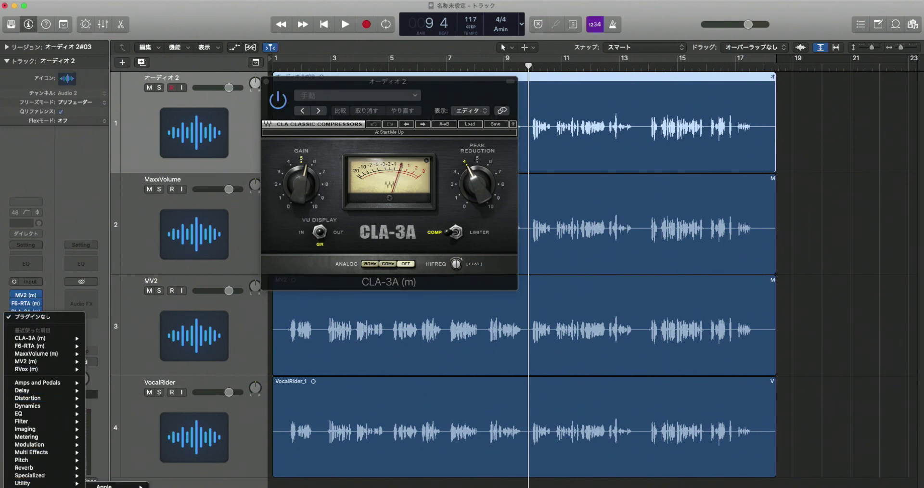
mouse_move(115, 485)
scroll(207, 337, down, 5)
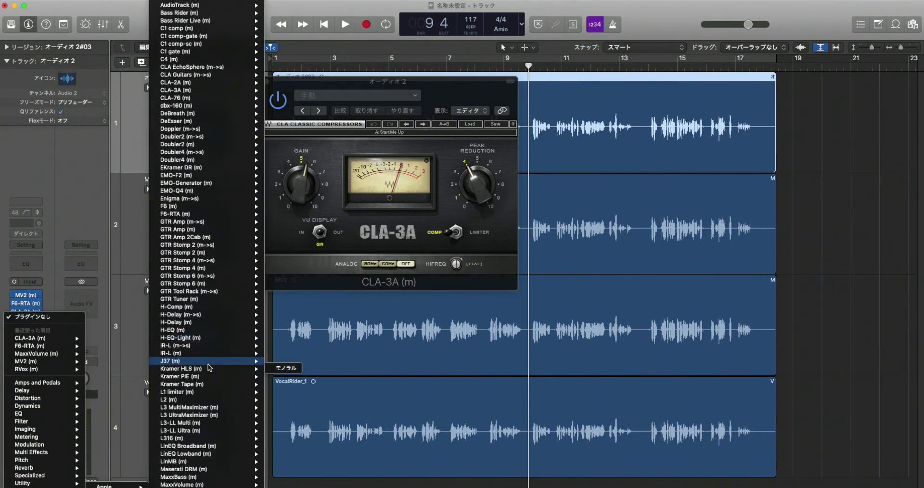
mouse_move(209, 366)
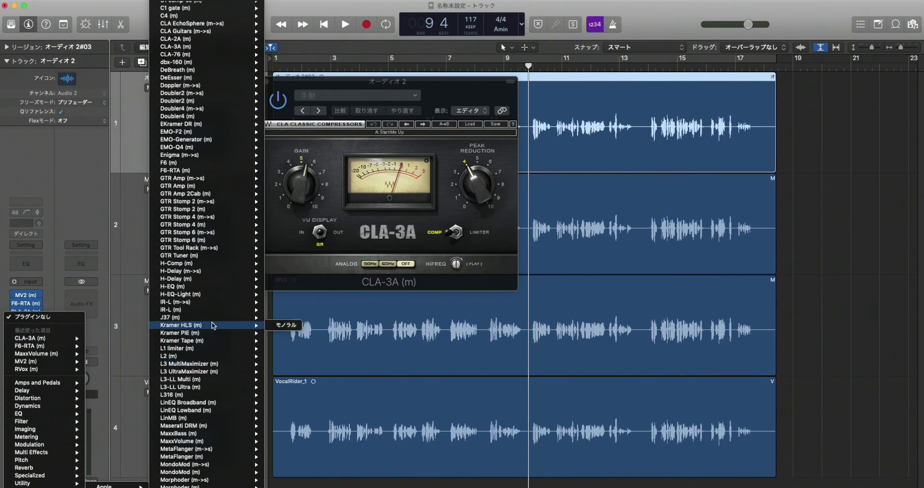
scroll(214, 325, down, 10)
scroll(213, 326, down, 7)
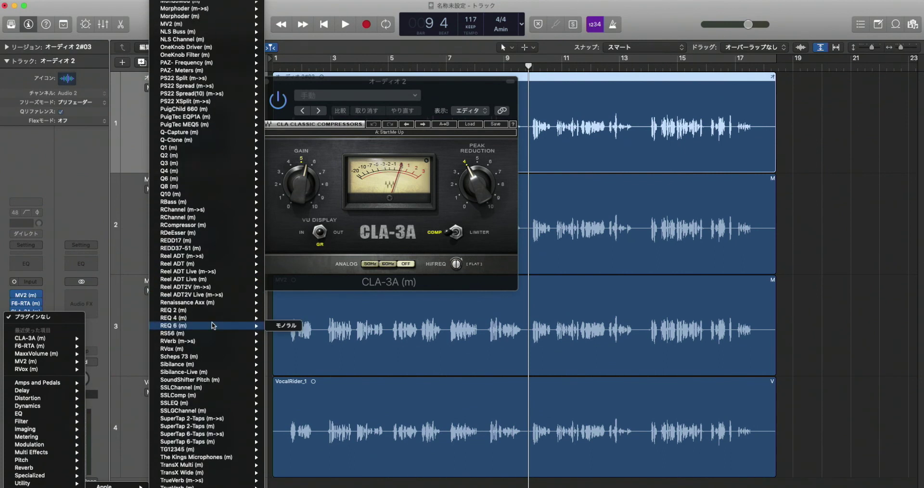
scroll(213, 326, down, 4)
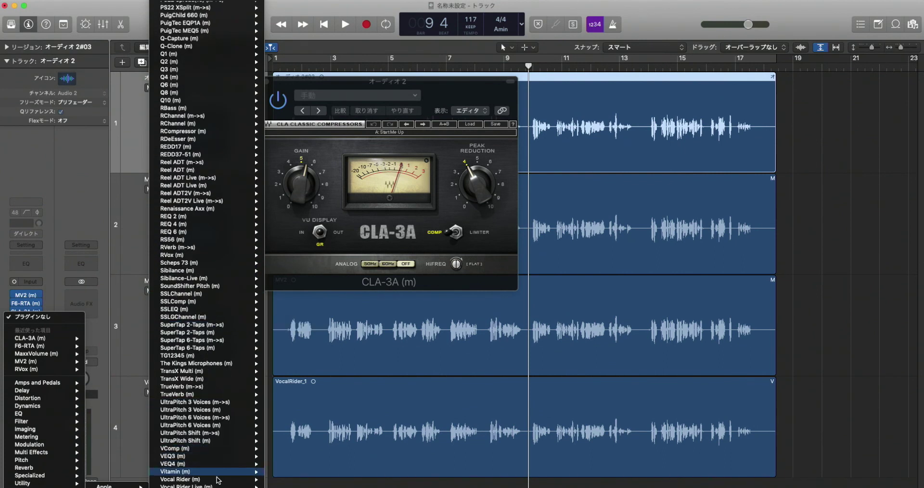
mouse_move(219, 479)
click(278, 479)
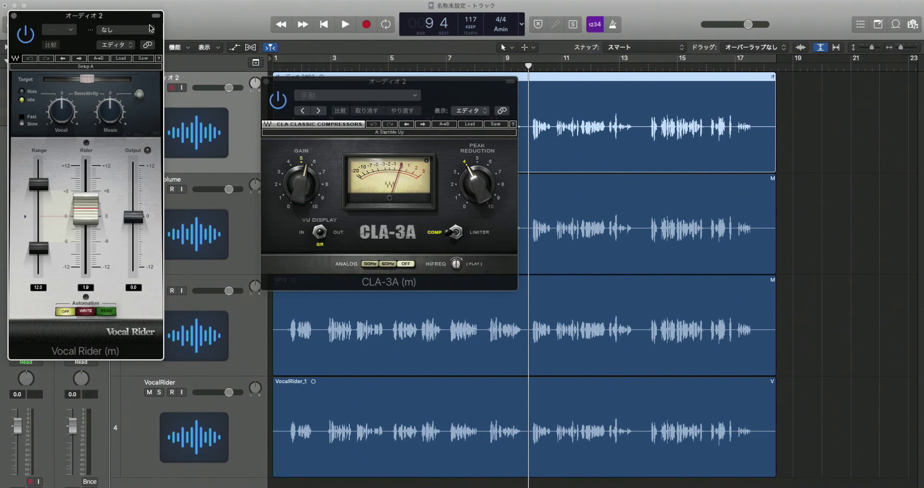
drag(141, 18, 744, 68)
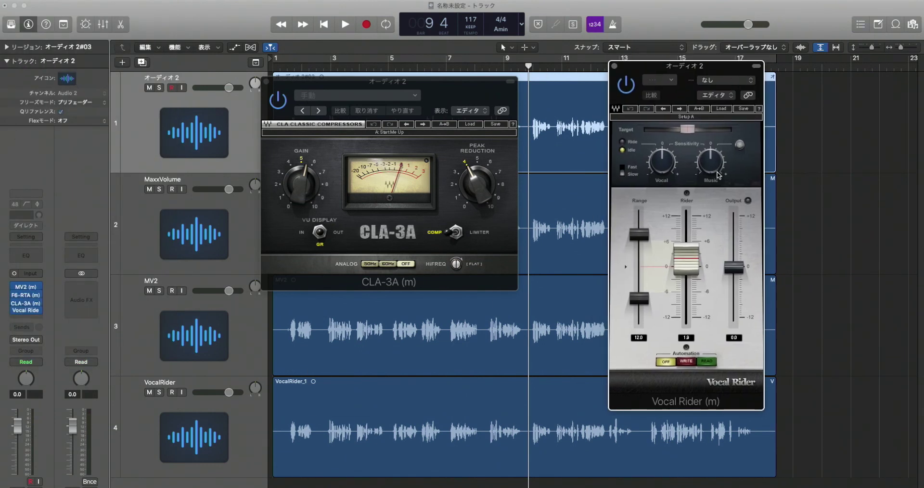
click(266, 81)
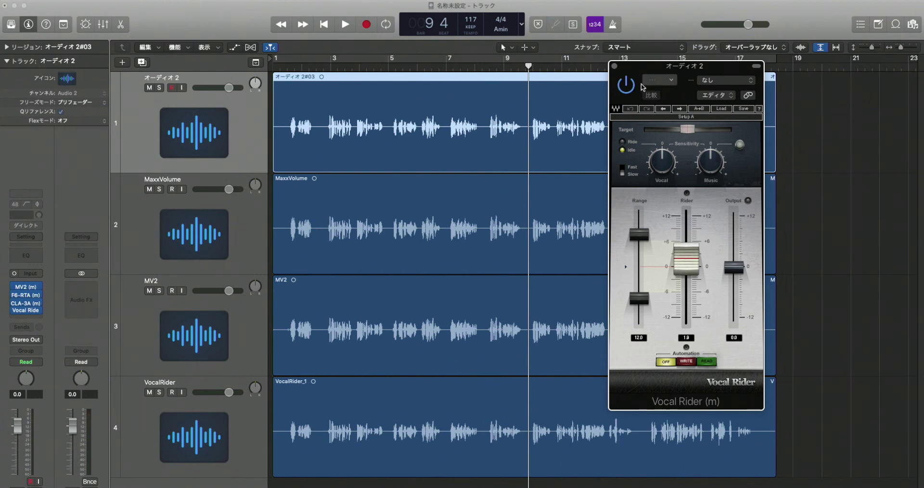
click(613, 66)
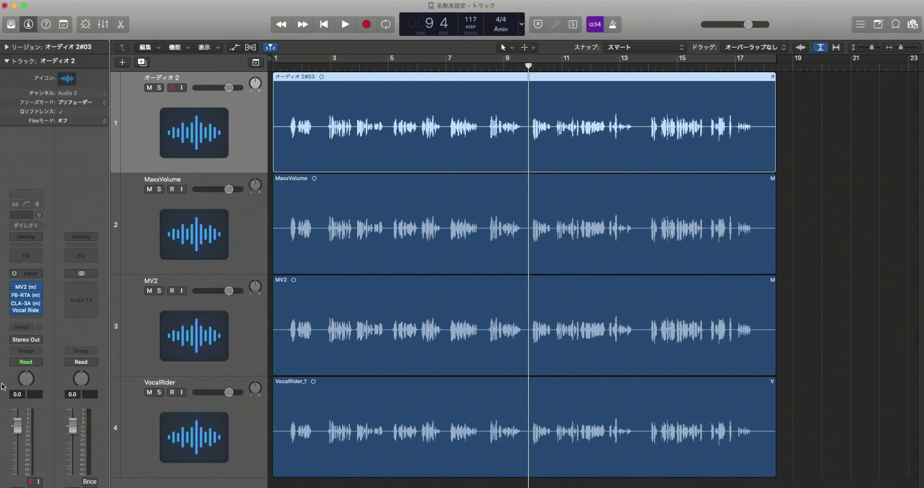
Step: Remove F6-RTA, CLA-3A and Vocal Rider from track オーディオ 2, keeping only MV2
click(39, 294)
click(43, 316)
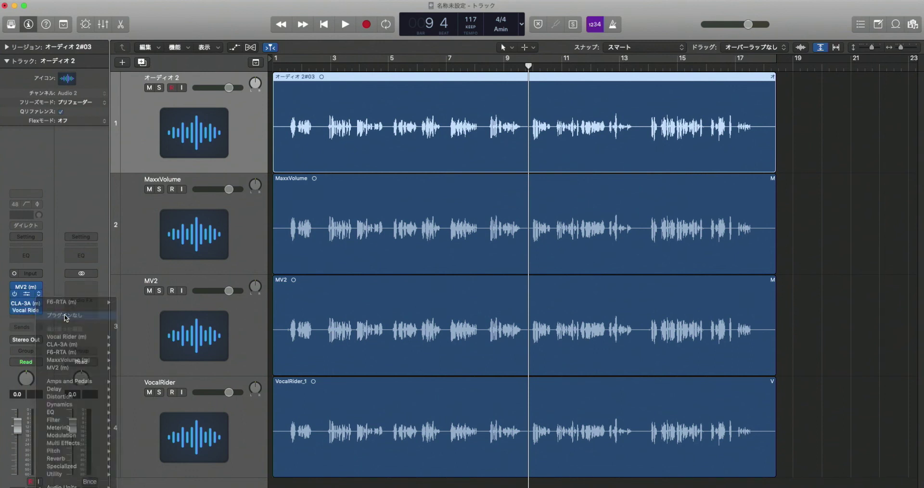
click(40, 305)
click(45, 323)
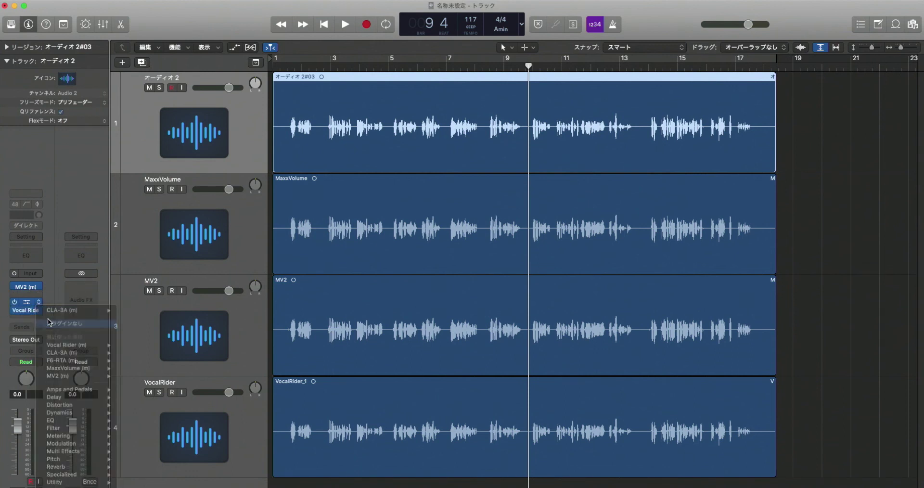
click(39, 308)
click(56, 320)
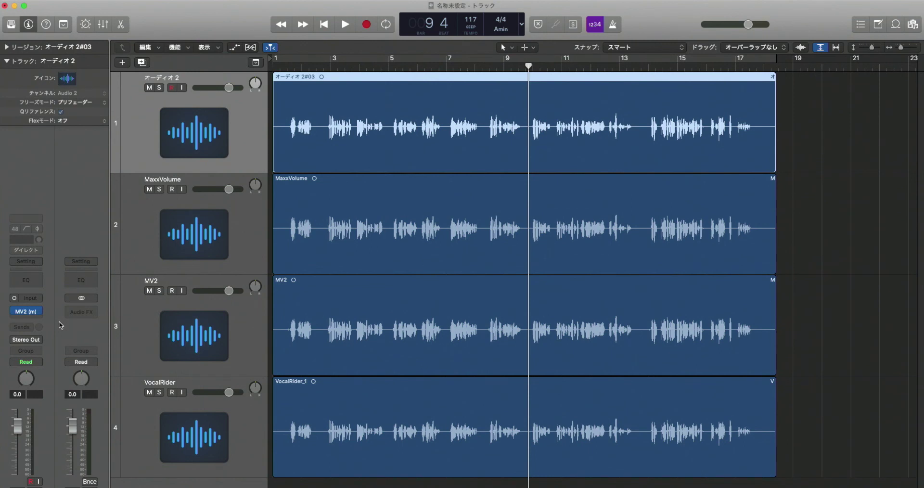
Step: Add the mono MaxxVolume plug-in after MV2 and arrange the MV2 and MaxxVolume windows side by side
click(43, 312)
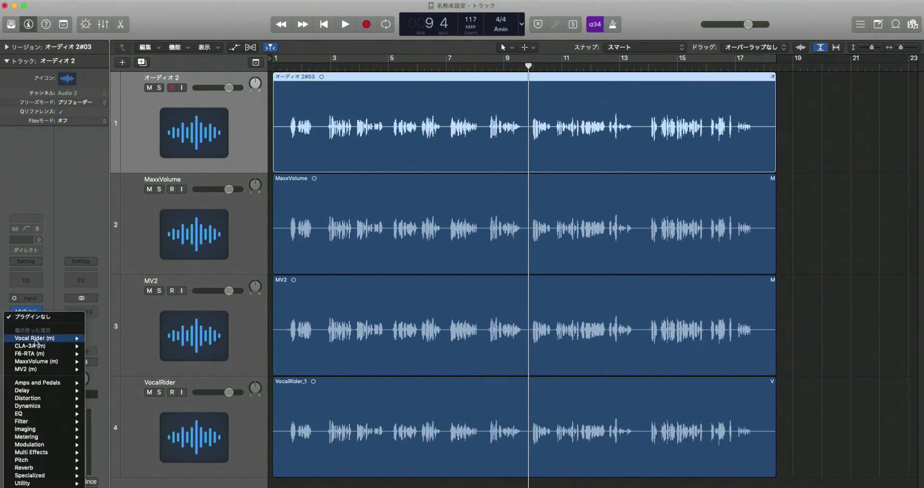
click(106, 361)
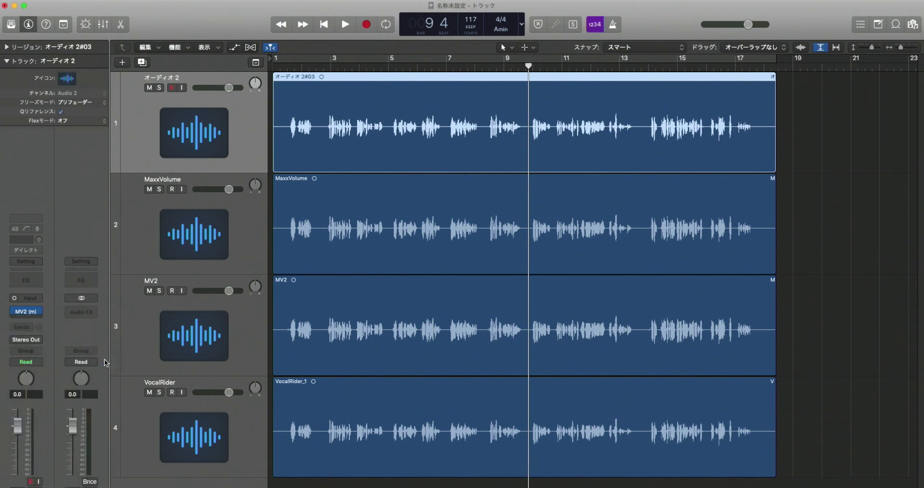
drag(200, 26, 630, 55)
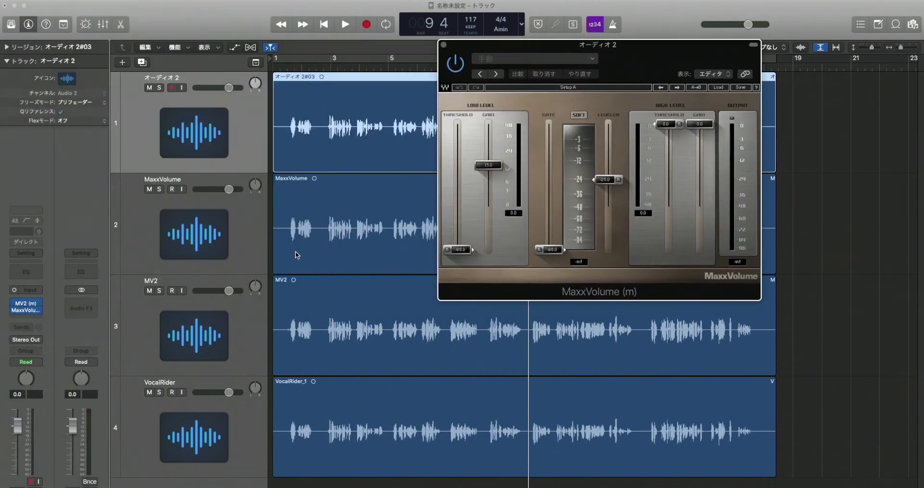
click(27, 302)
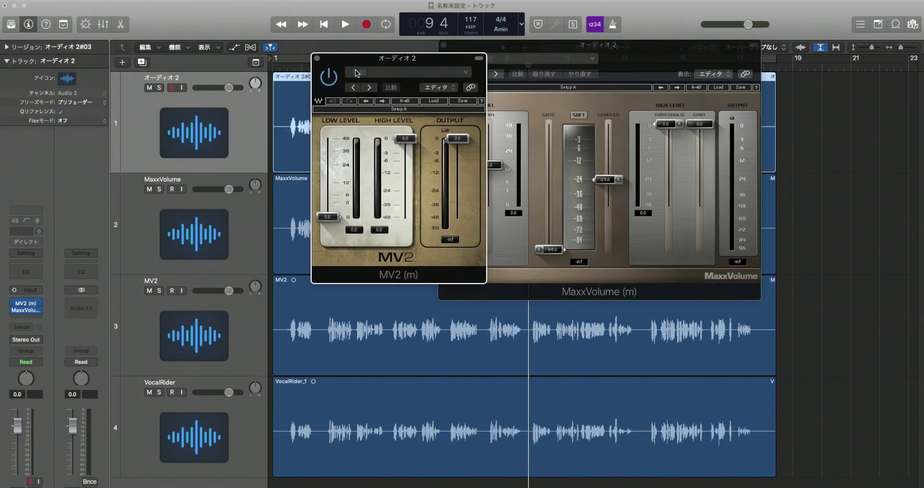
drag(361, 59, 306, 47)
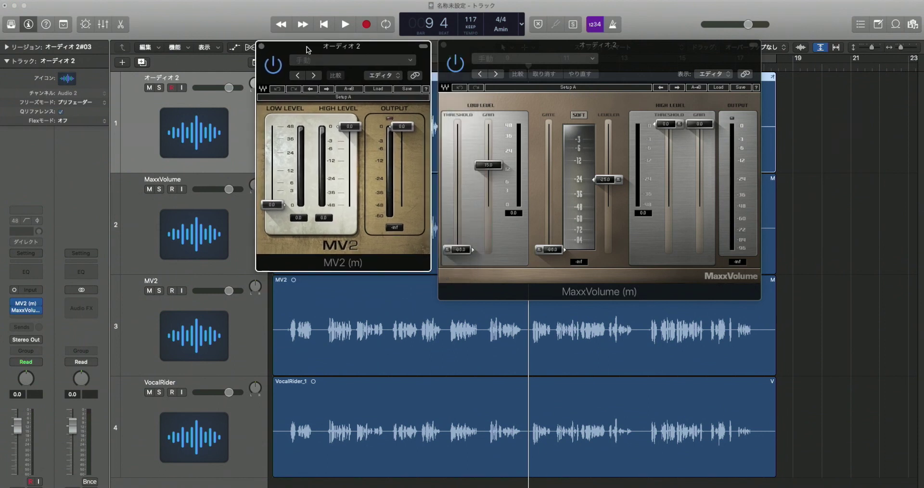
Step: Add the mono Vocal Rider plug-in after MaxxVolume and arrange the windows with MV2 between Vocal Rider and MaxxVolume
click(39, 317)
mouse_move(42, 346)
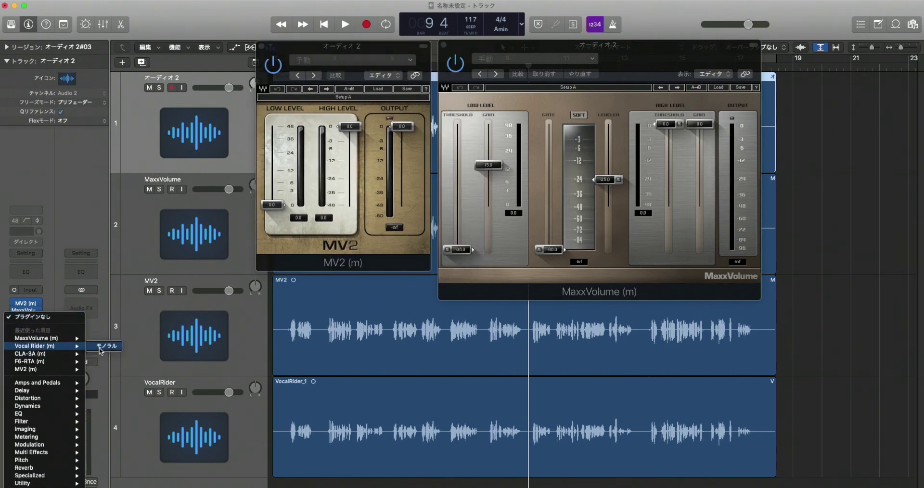
click(101, 346)
drag(113, 17, 193, 52)
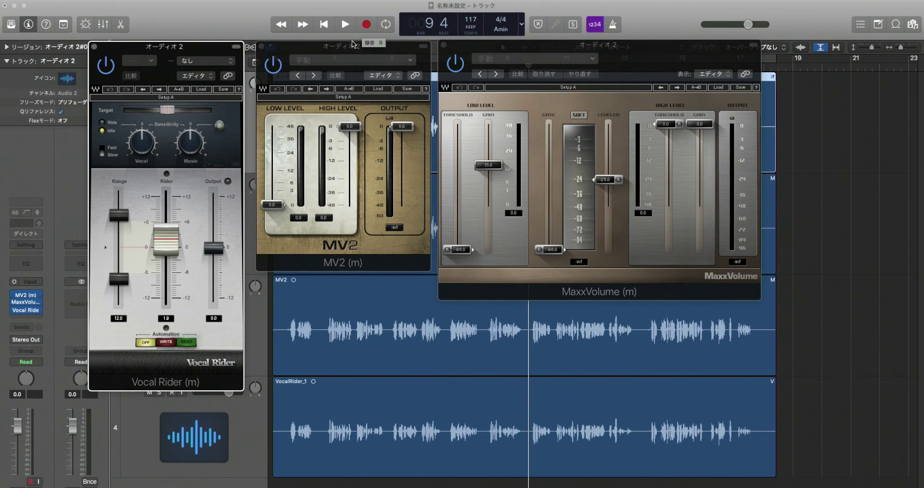
drag(355, 46, 360, 96)
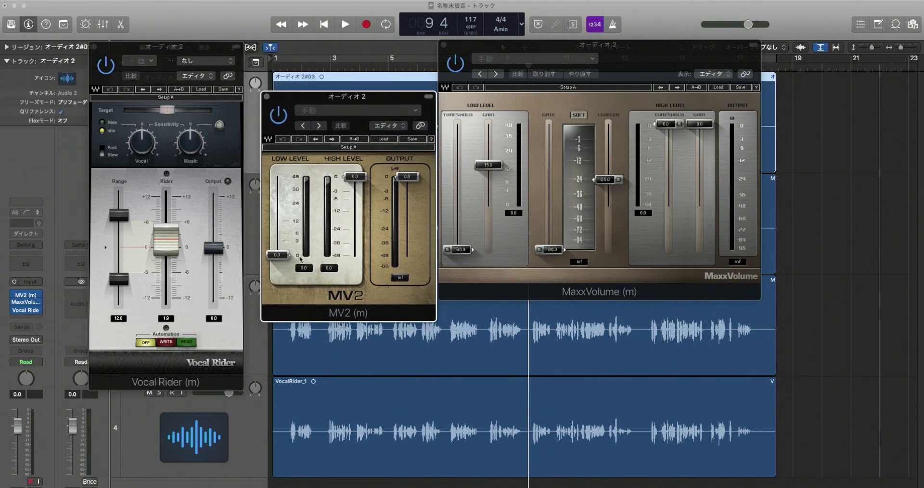
mouse_move(314, 99)
mouse_down()
mouse_move(298, 95)
mouse_move(323, 96)
mouse_up()
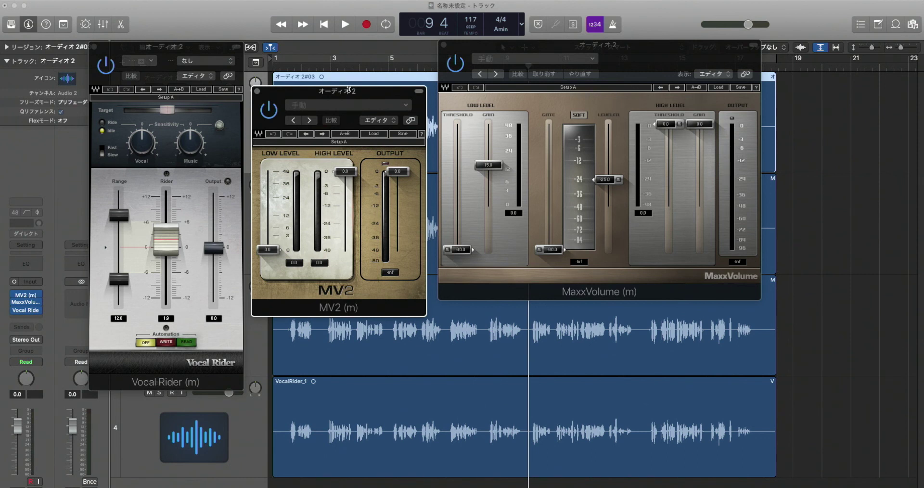
drag(345, 93, 347, 69)
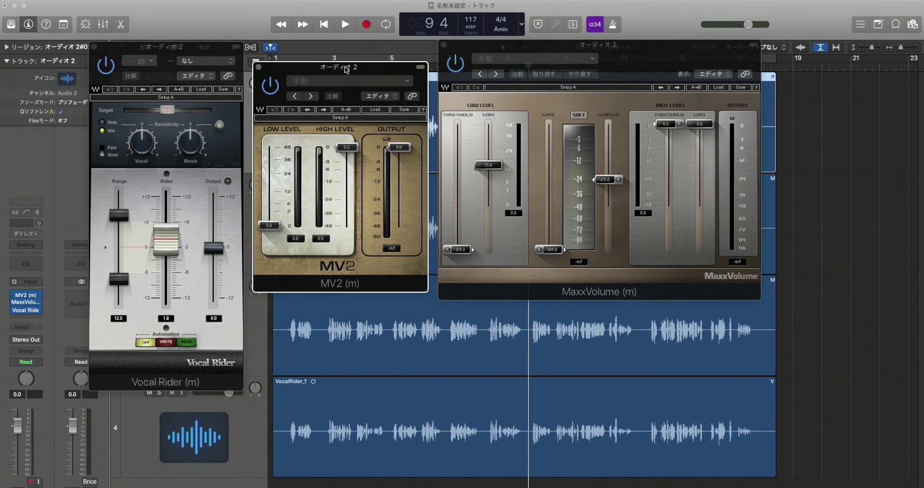